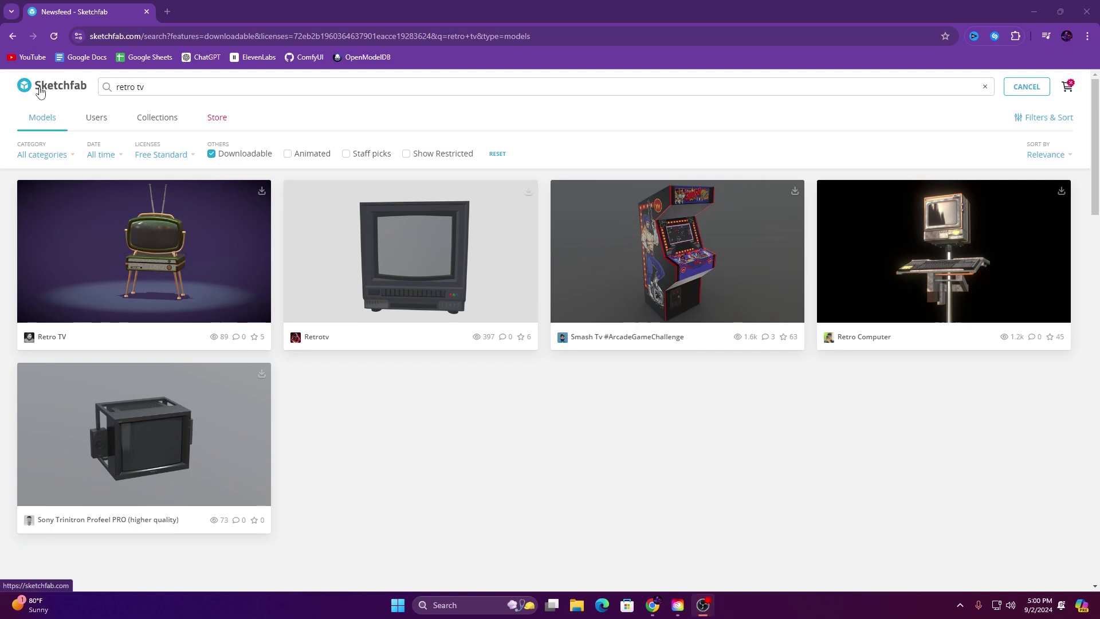
- Confirm the Free Standard license filter on the 'retro tv' results and open the Sony Trinitron Profeel PRO model
drag(146, 87, 72, 91)
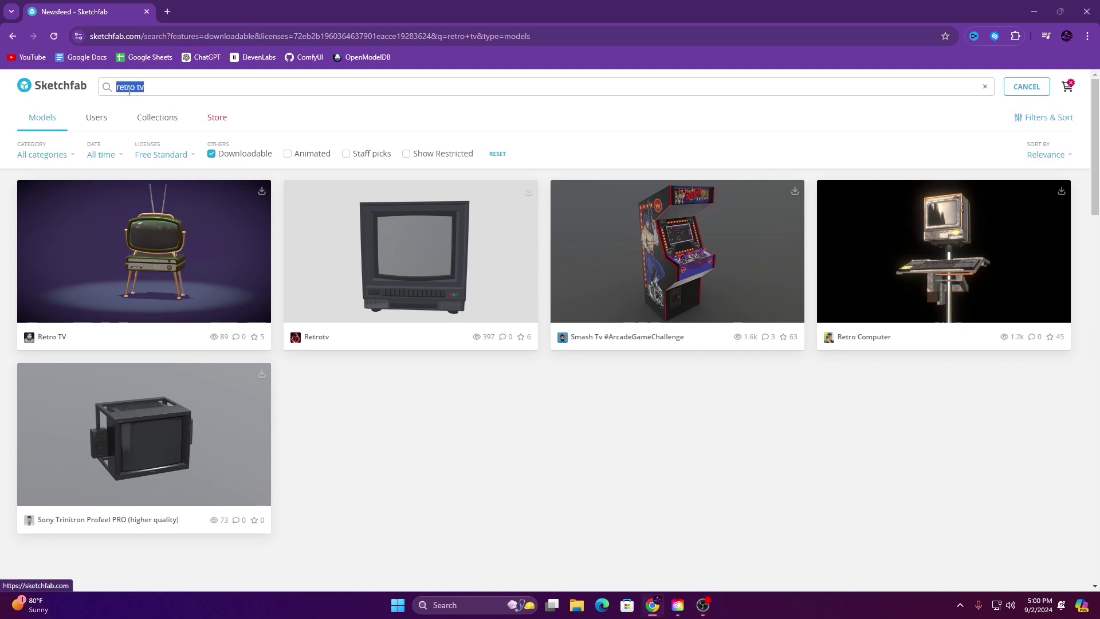
click(221, 89)
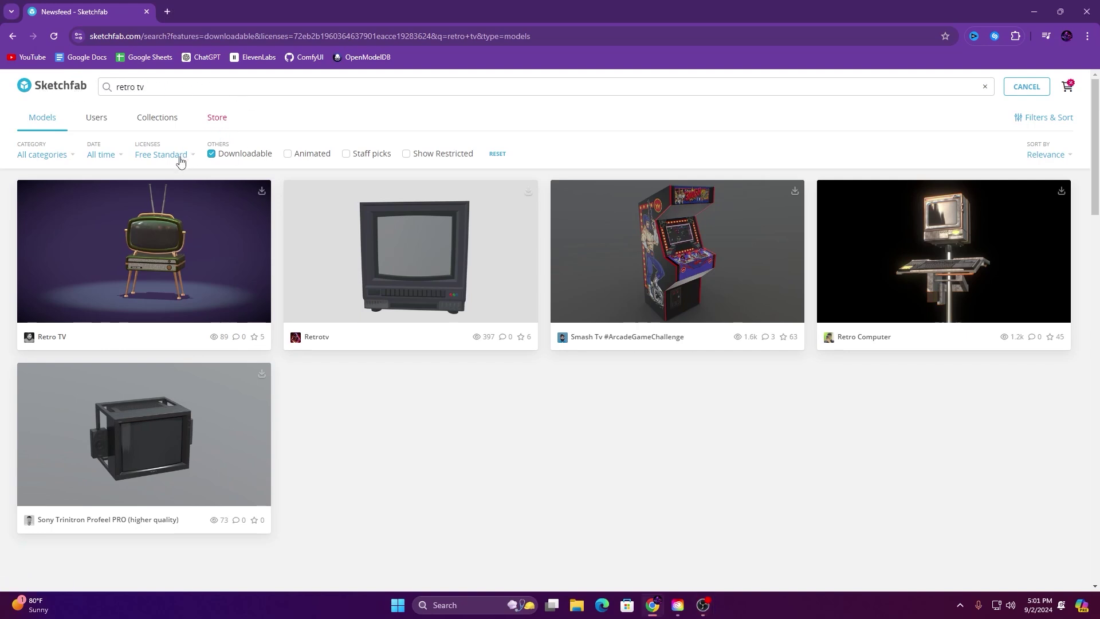
click(162, 155)
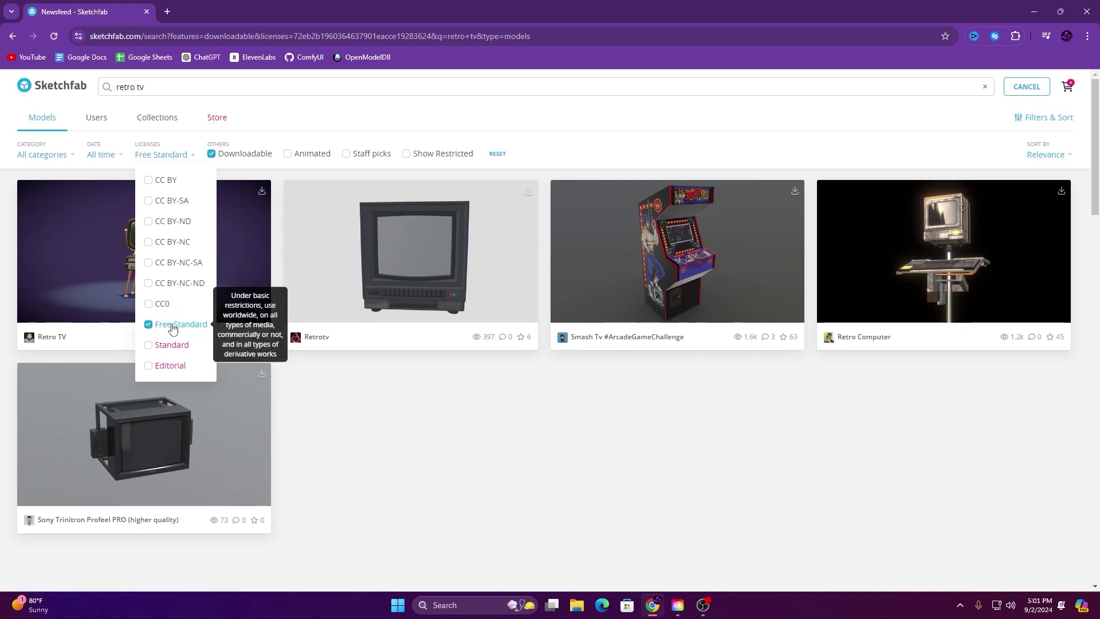
click(342, 430)
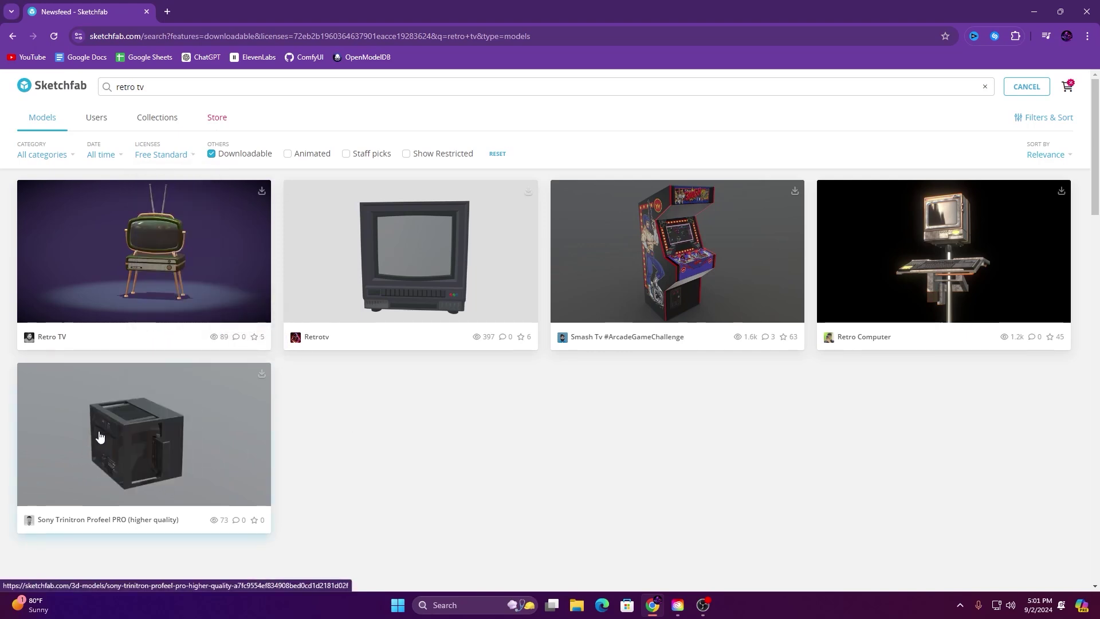
click(254, 404)
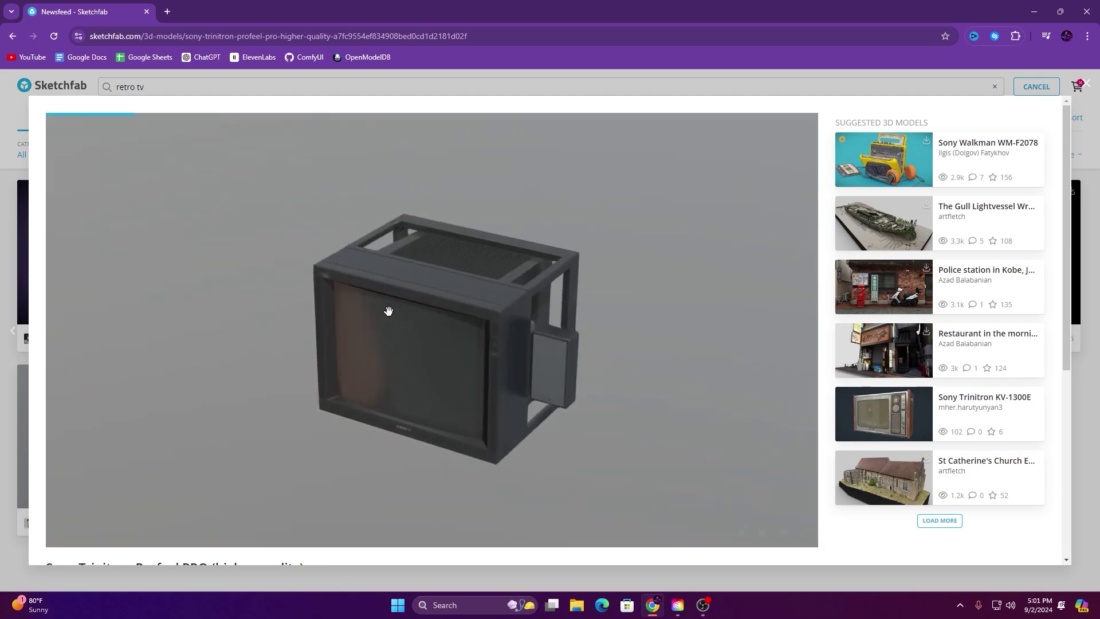
- Download the Sony Trinitron model's GLB version with 4k textures from its download options
scroll(839, 437, down, 5)
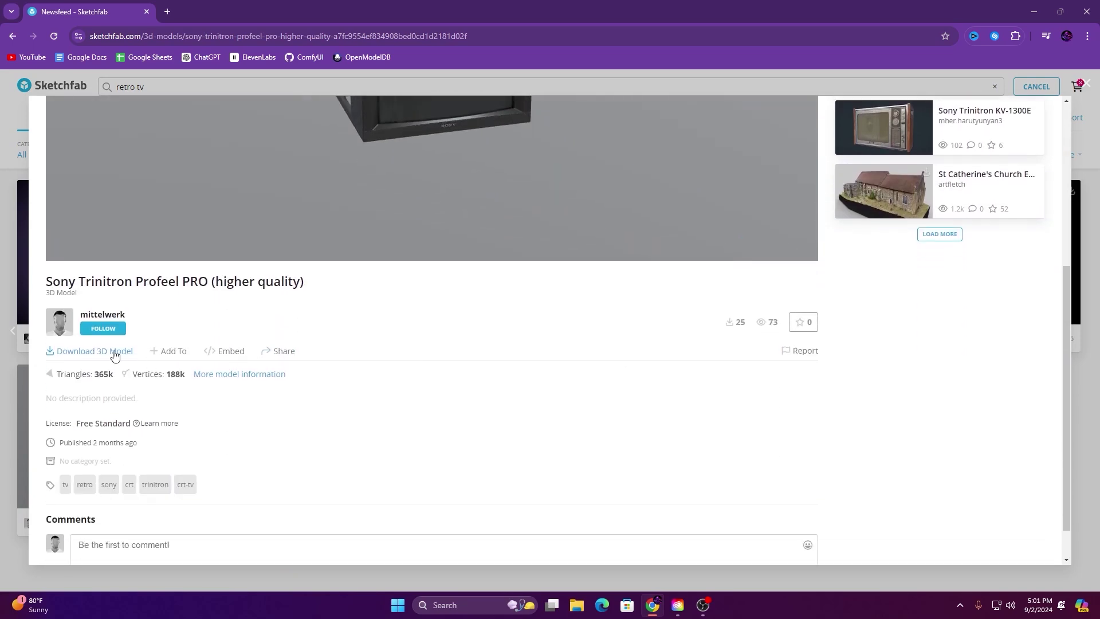
click(114, 352)
scroll(532, 382, down, 2)
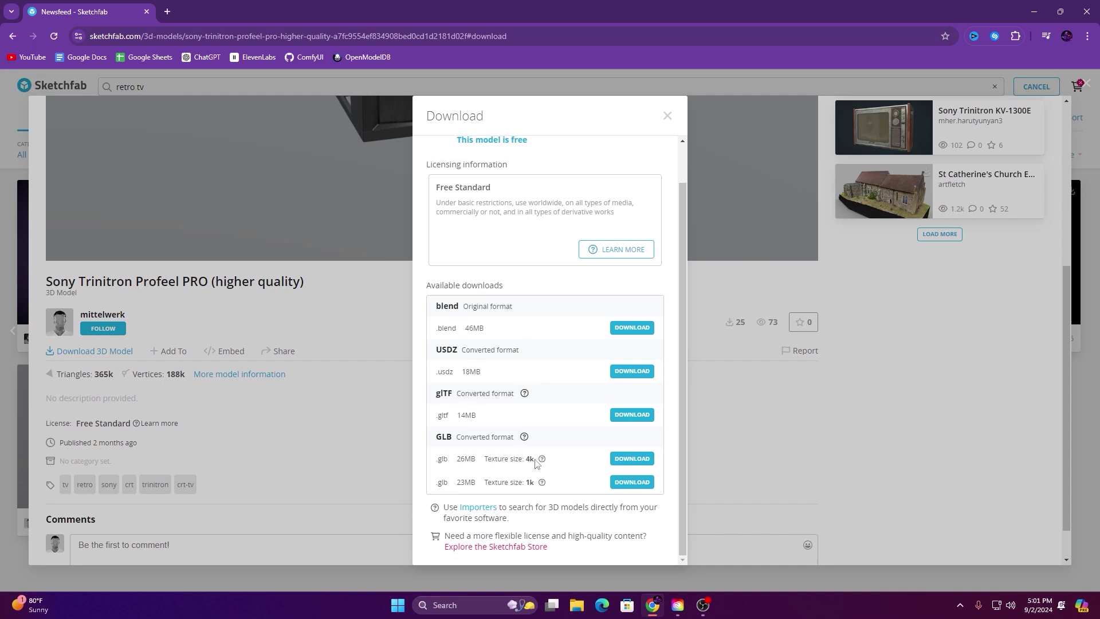
click(626, 463)
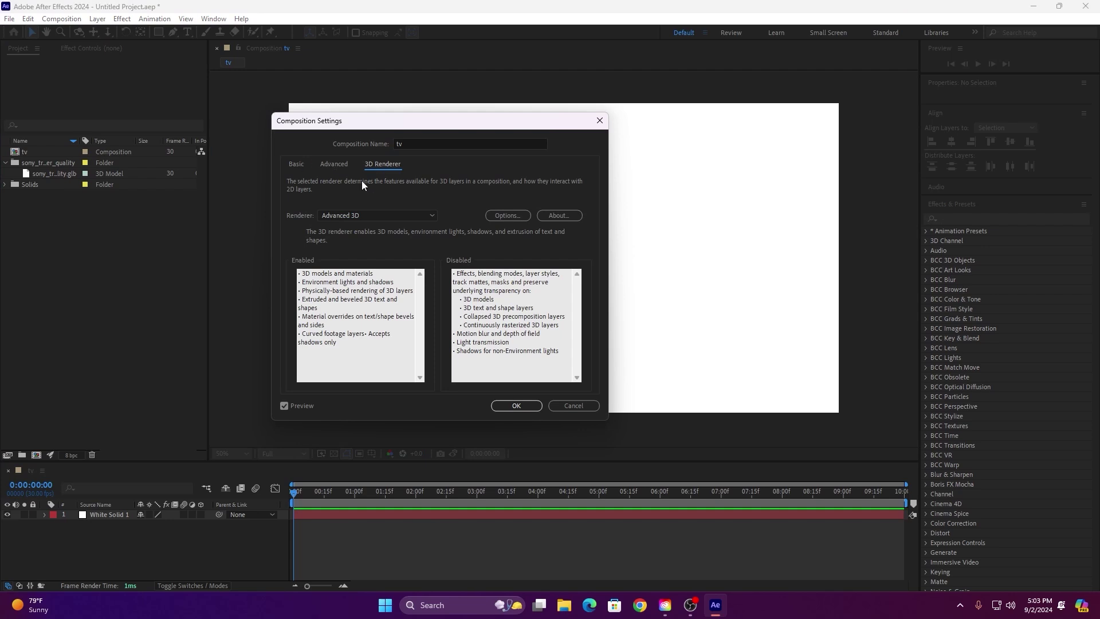
- Keep the tv comp on the Advanced 3D renderer and add the Sony Trinitron GLB as a layer
click(351, 214)
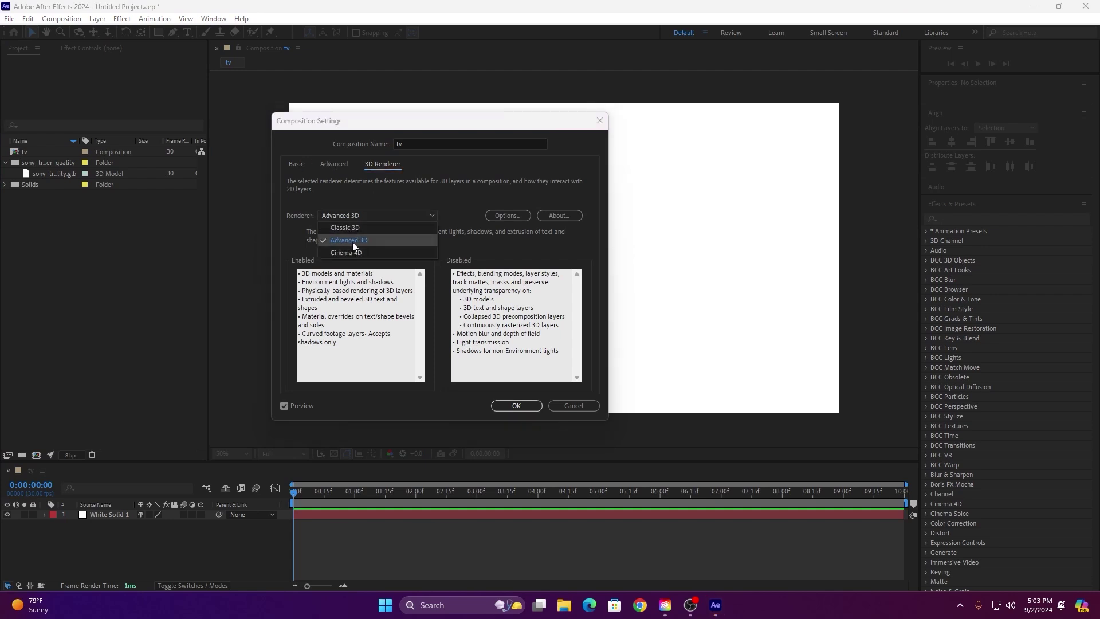
click(352, 242)
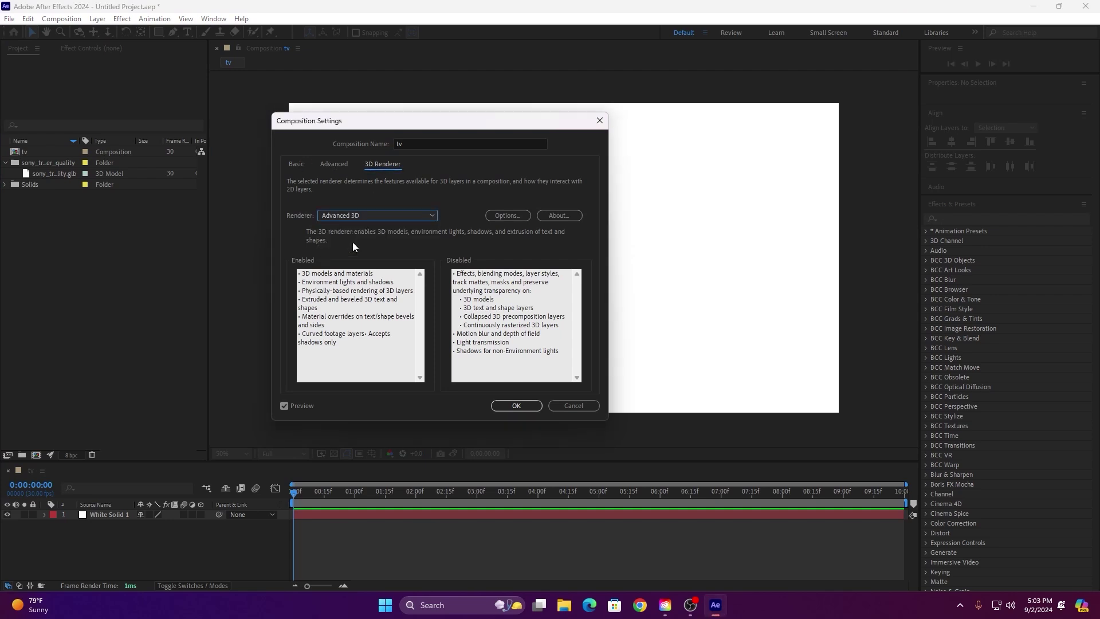
click(510, 406)
mouse_move(28, 175)
mouse_down()
mouse_move(371, 404)
mouse_move(350, 513)
mouse_up()
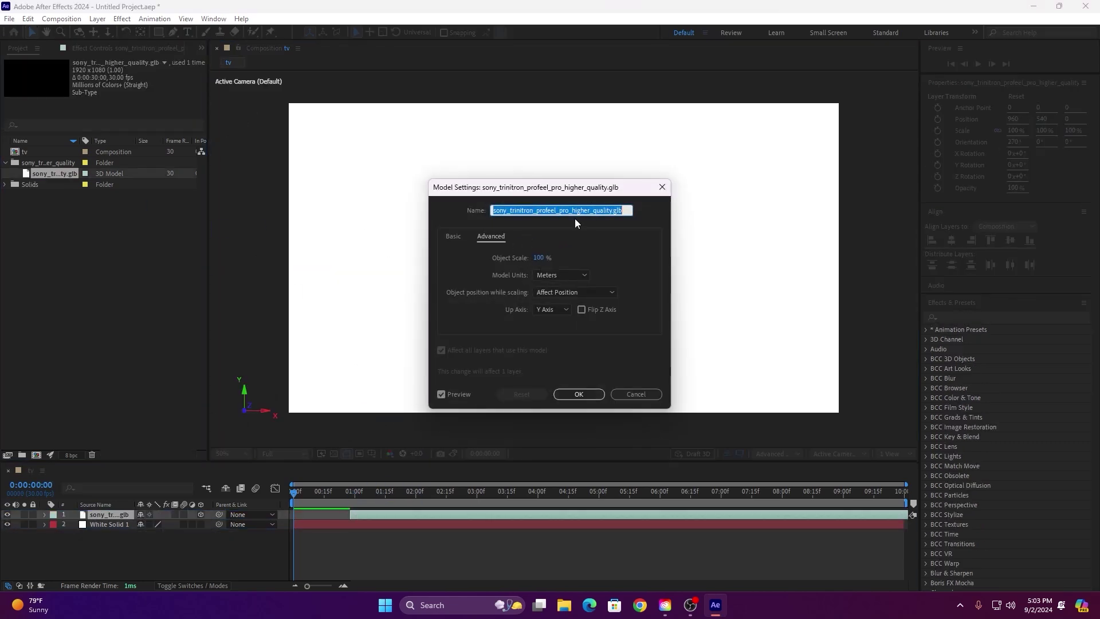
click(578, 394)
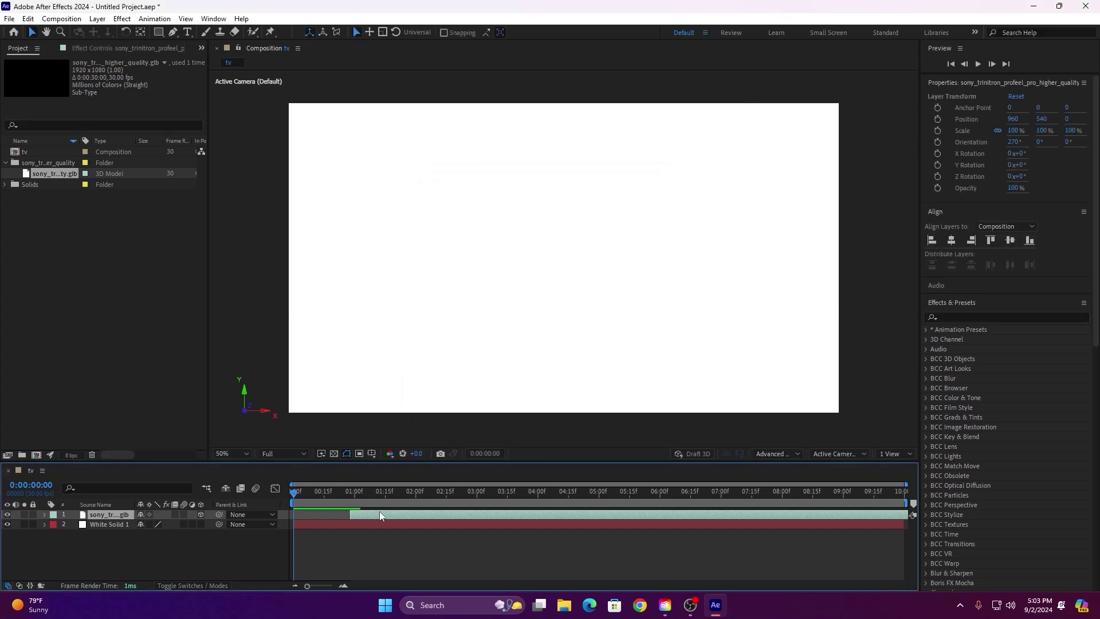
- Start the model layer at the comp's beginning, show title/action safe guides, and scale the TV to 75%
drag(363, 516, 313, 517)
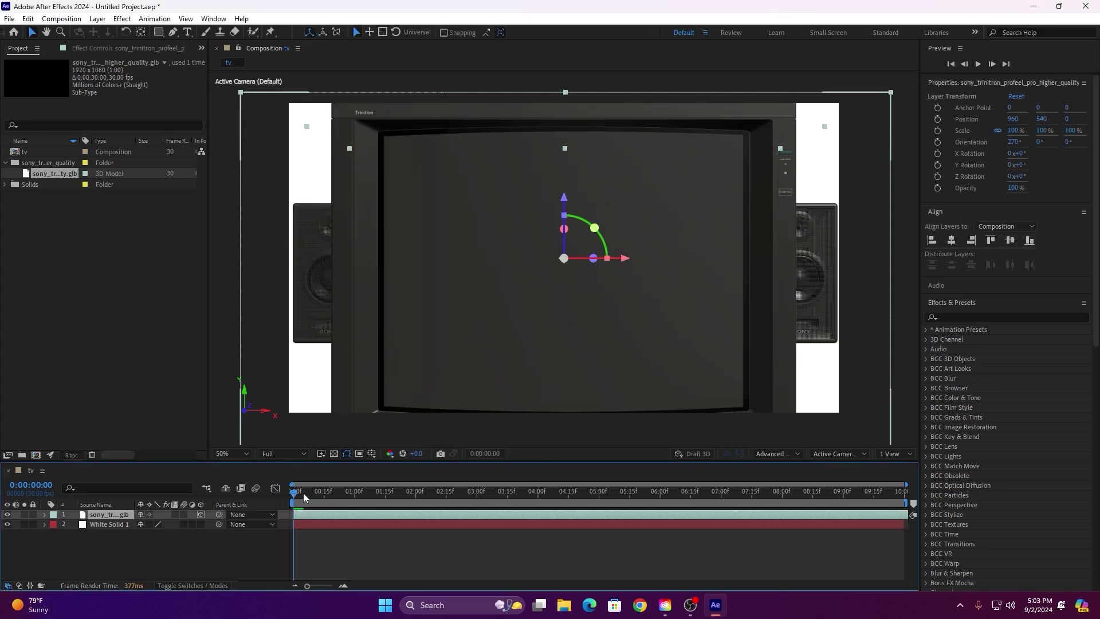
key(s)
click(153, 524)
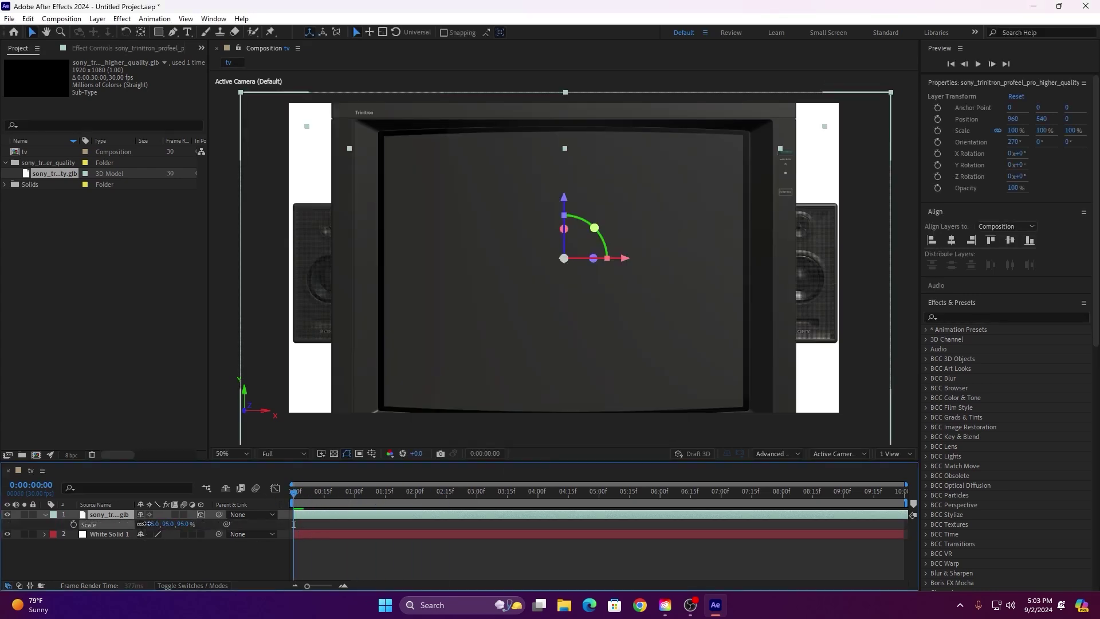
text(69)
key(Return)
click(347, 453)
click(395, 467)
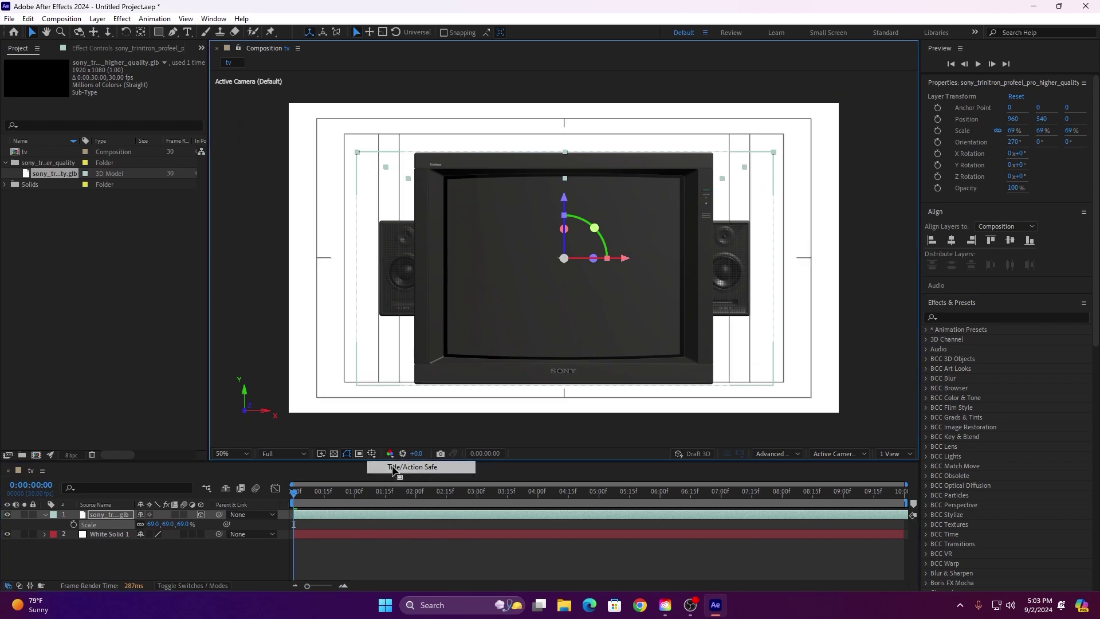
drag(152, 525, 161, 524)
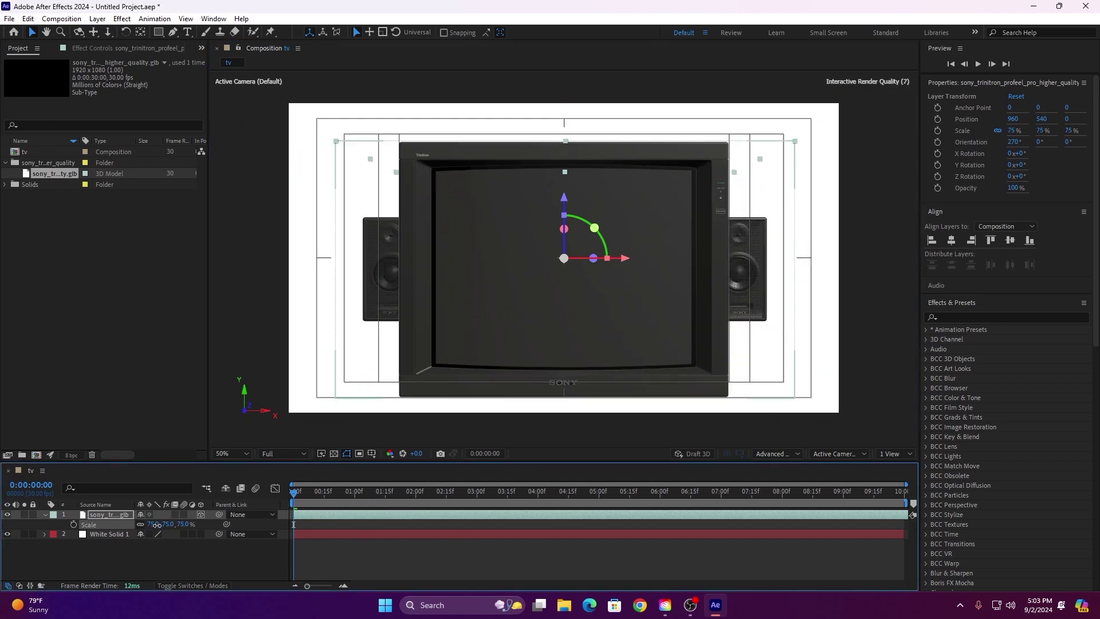
- Try the TV at 85% scale, raising its Position Y to 521 and then 508
key(p)
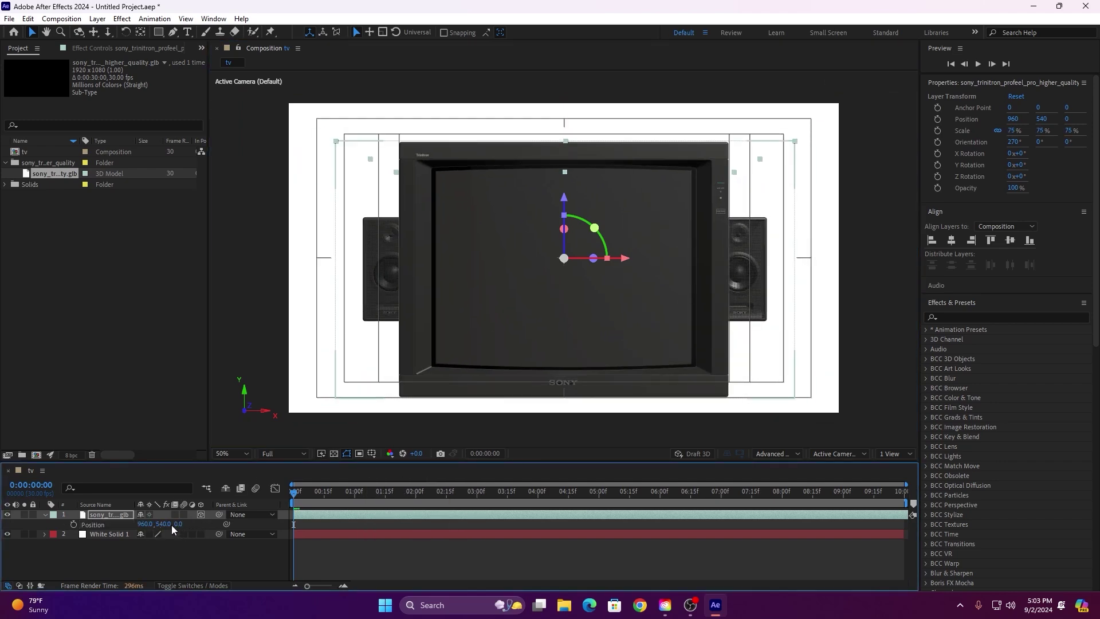
drag(164, 524, 150, 523)
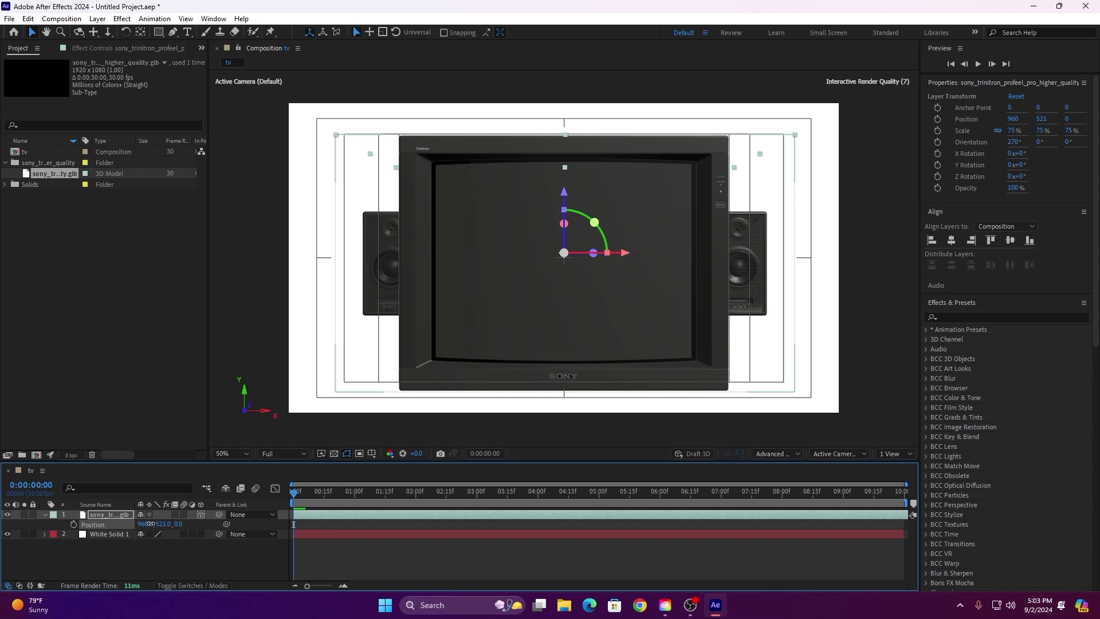
key(s)
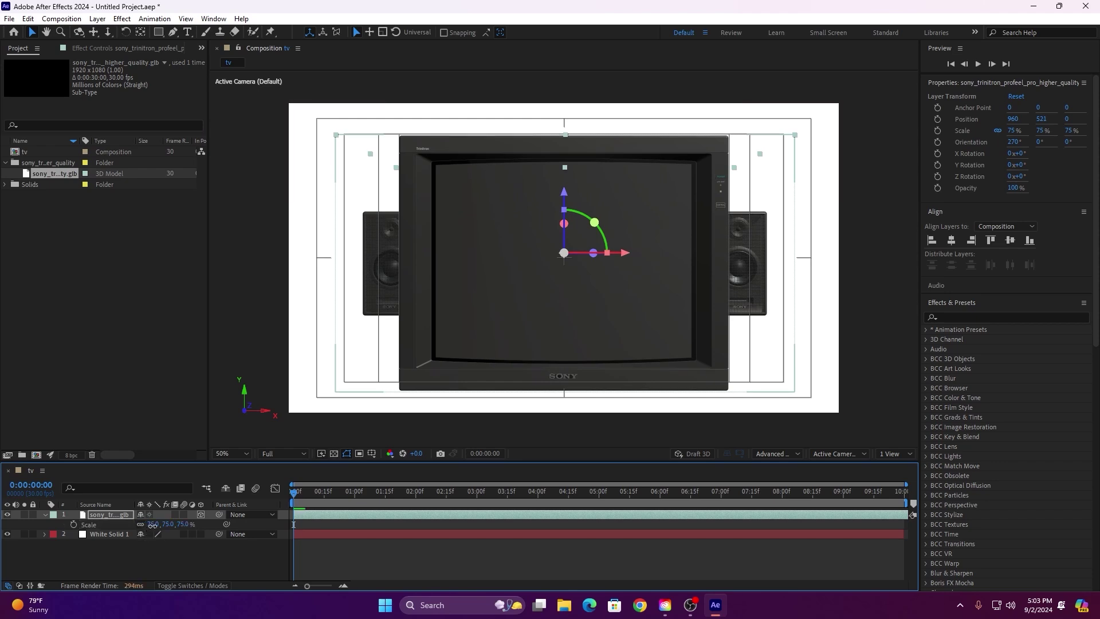
drag(150, 525, 153, 526)
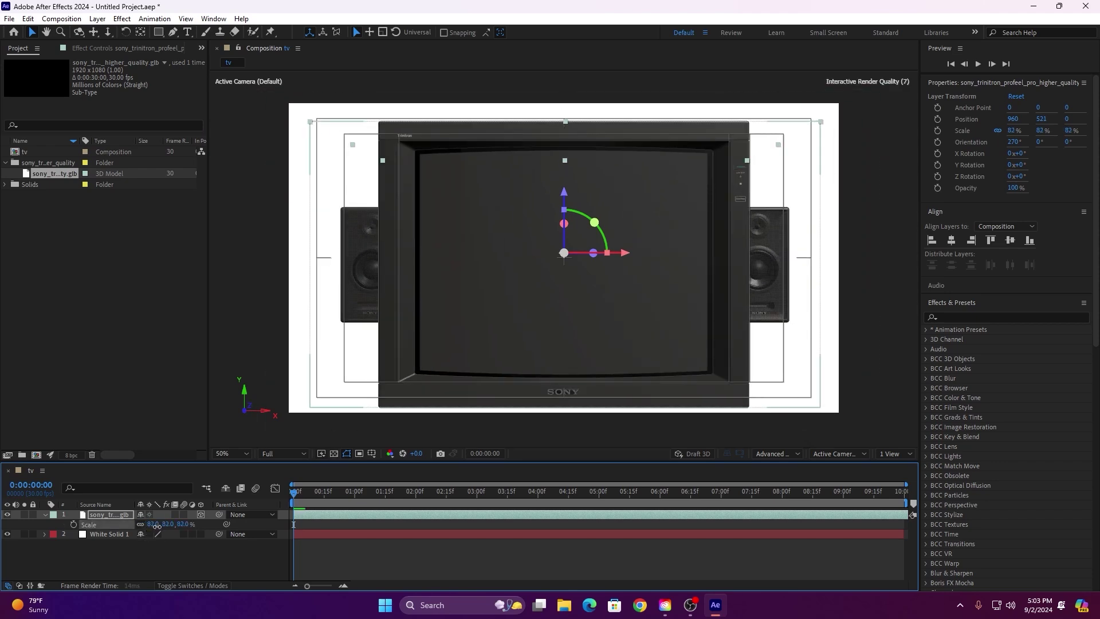
click(153, 524)
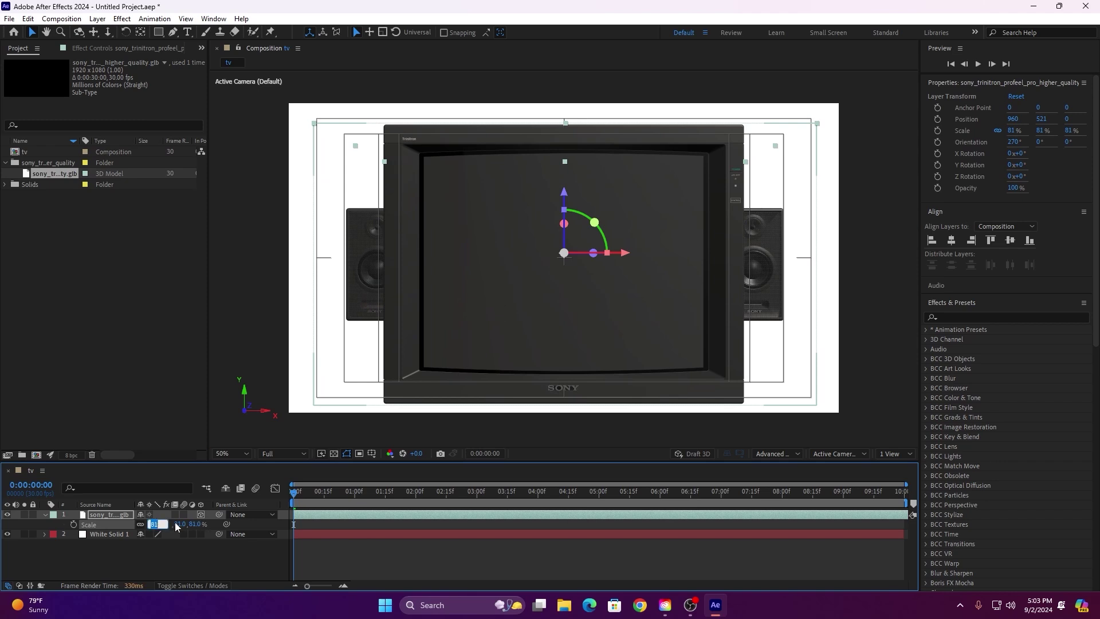
text(85)
key(Return)
key(p)
drag(160, 525, 156, 525)
- Return the TV to 75% scale and raise it to Y 496, centred in the safe area
key(s)
click(155, 524)
text(7)
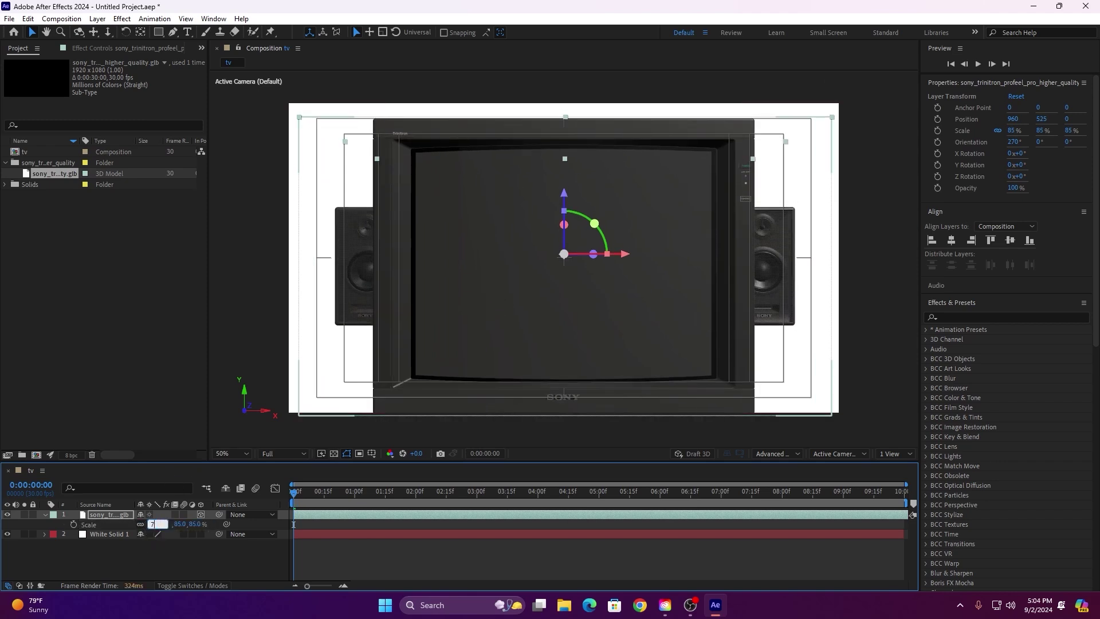
text(5)
key(Return)
key(p)
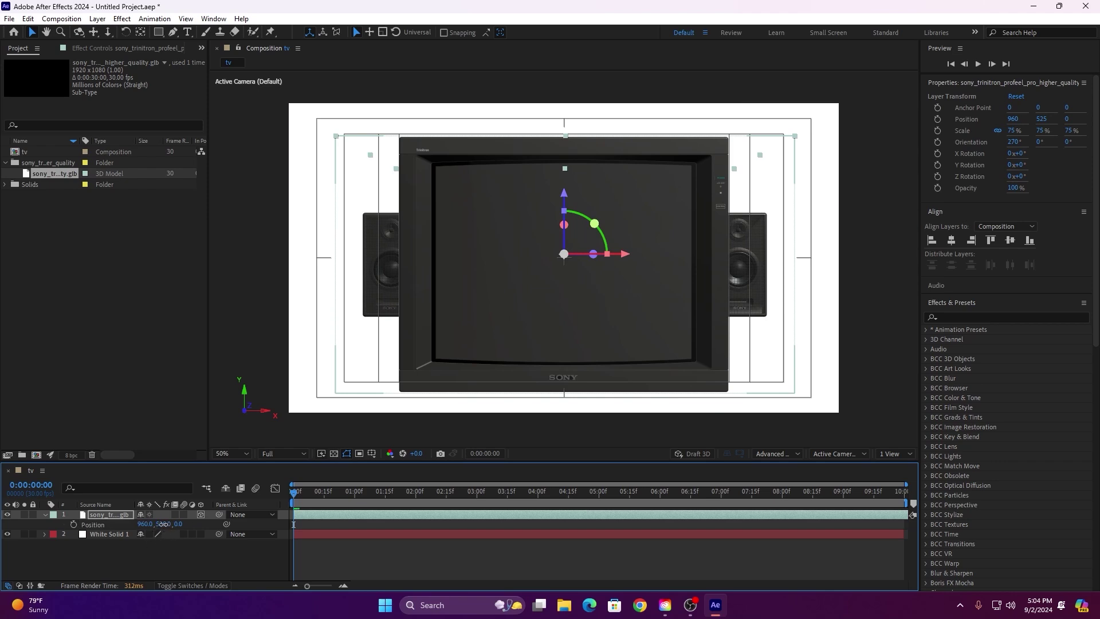
drag(163, 524, 142, 532)
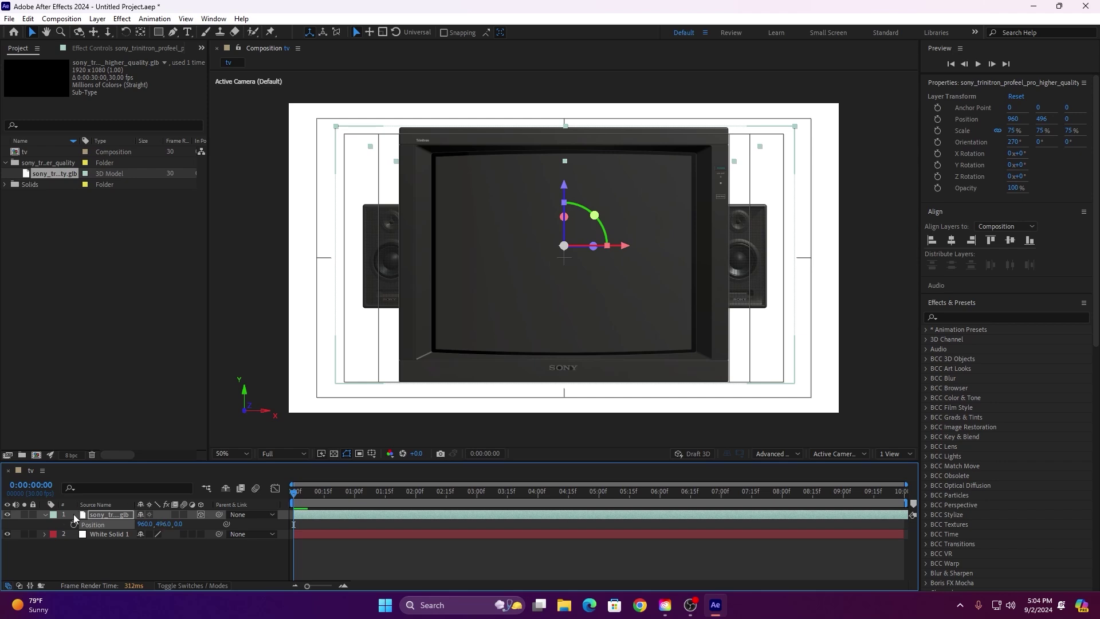
- Set the TV layer's Casts Shadows and Accepts Shadows to Off, then collapse its Transform group
click(46, 515)
click(46, 515)
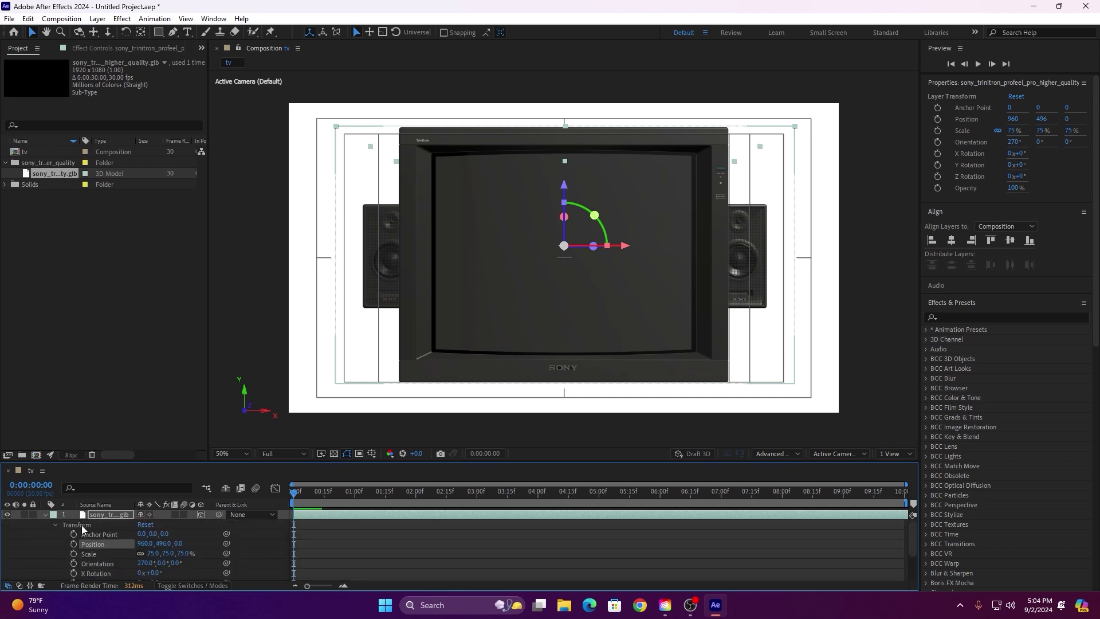
scroll(82, 525, down, 1)
scroll(39, 549, down, 1)
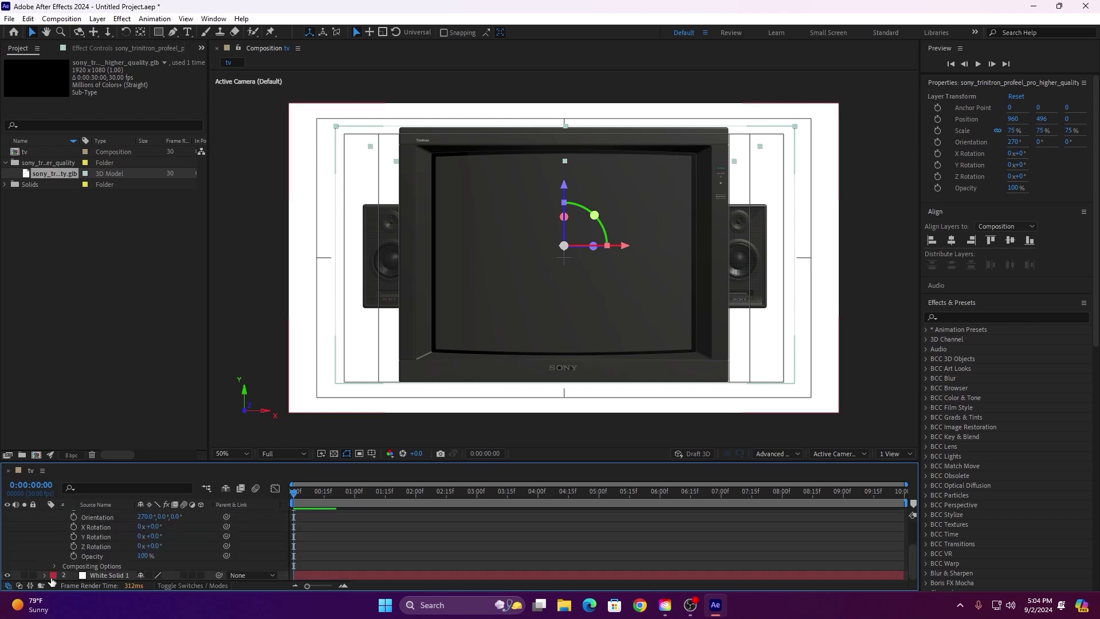
scroll(41, 535, down, 1)
click(43, 538)
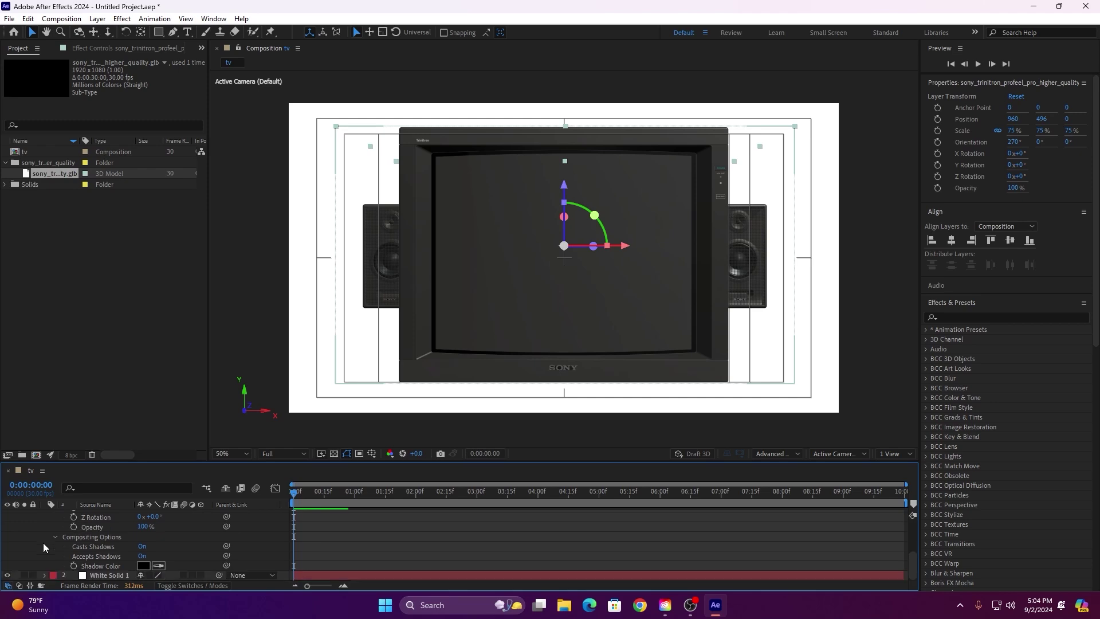
click(145, 547)
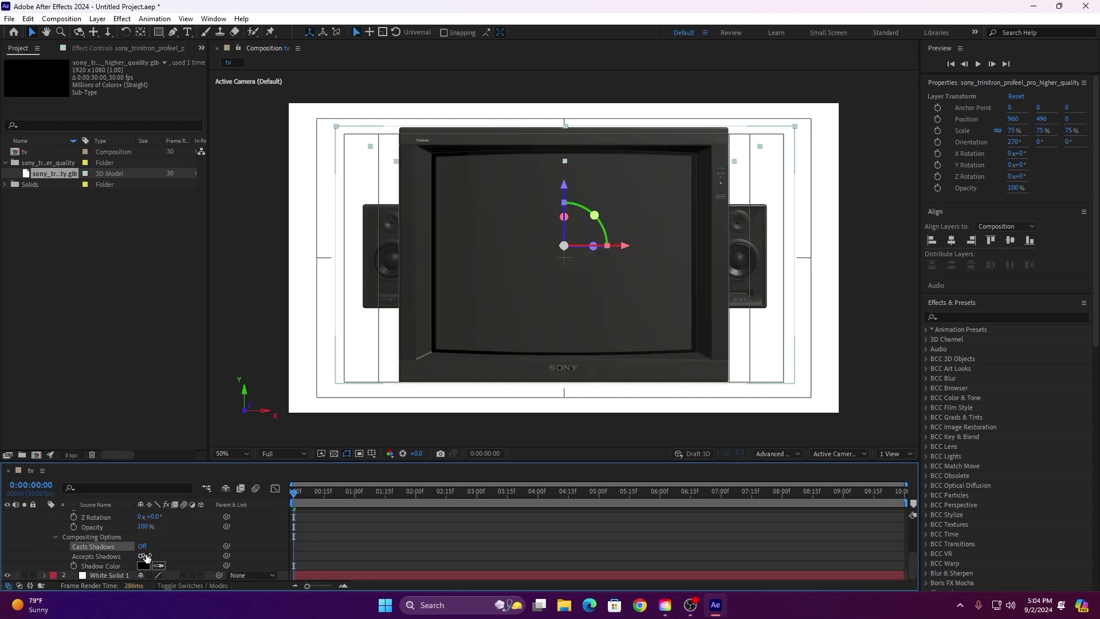
click(146, 555)
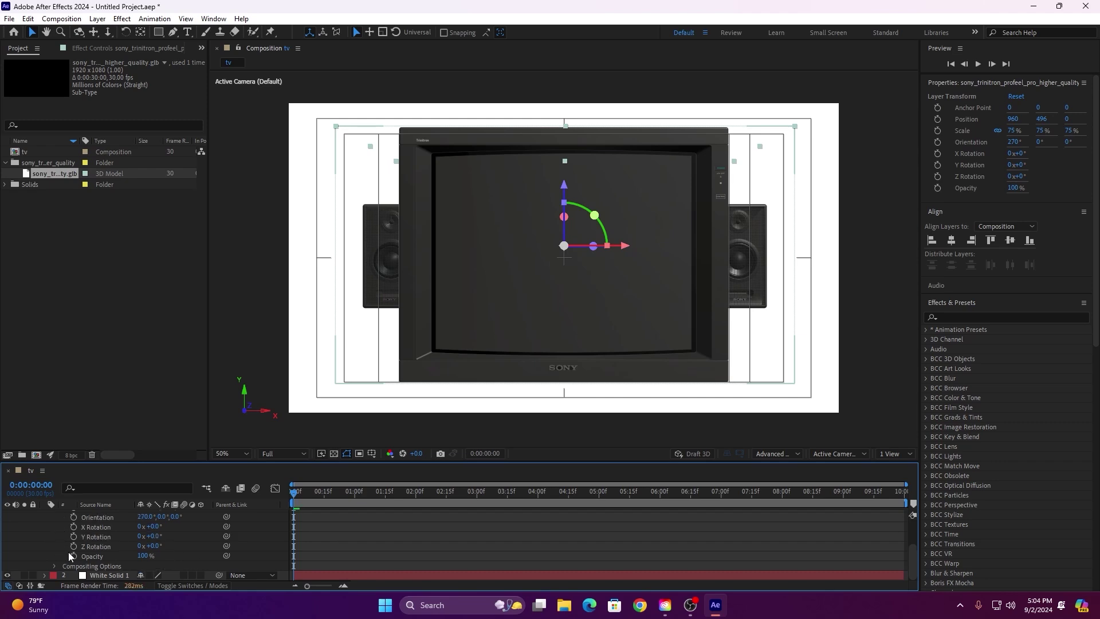
scroll(52, 552, up, 3)
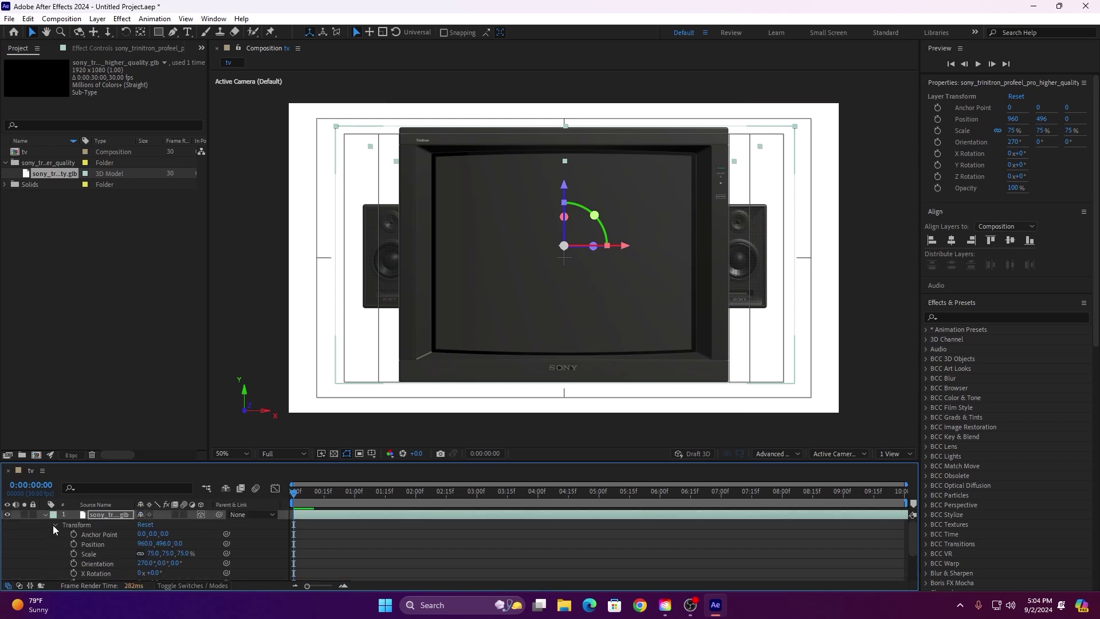
click(54, 524)
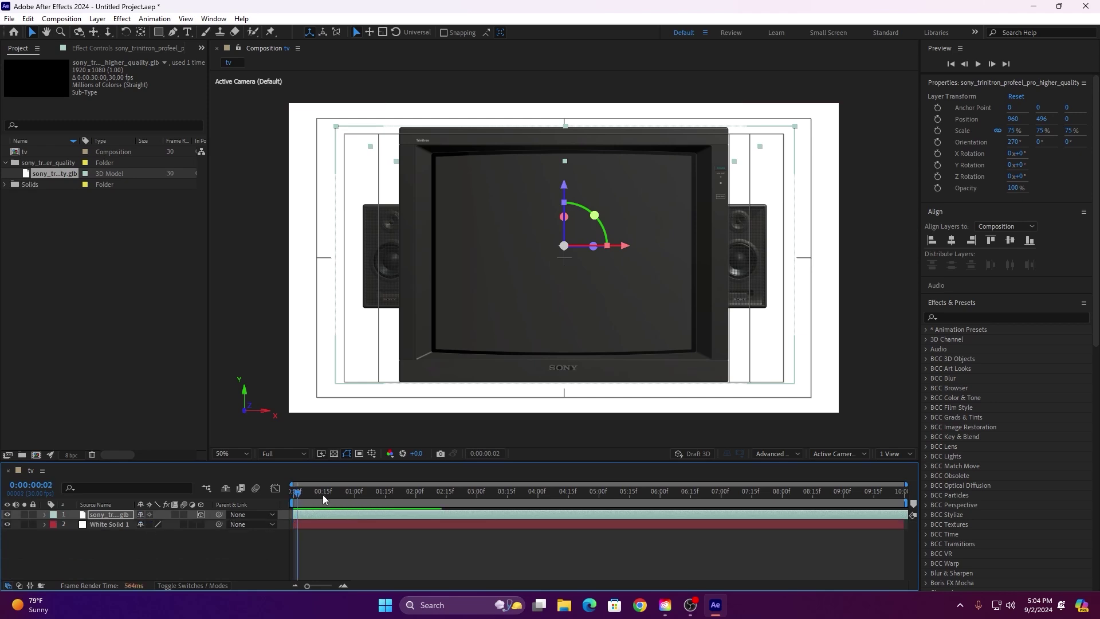
- Enable Position and X Rotation keyframing, keying Z 0 and 0x rotation at 5 seconds
drag(322, 493, 870, 493)
drag(744, 520, 907, 524)
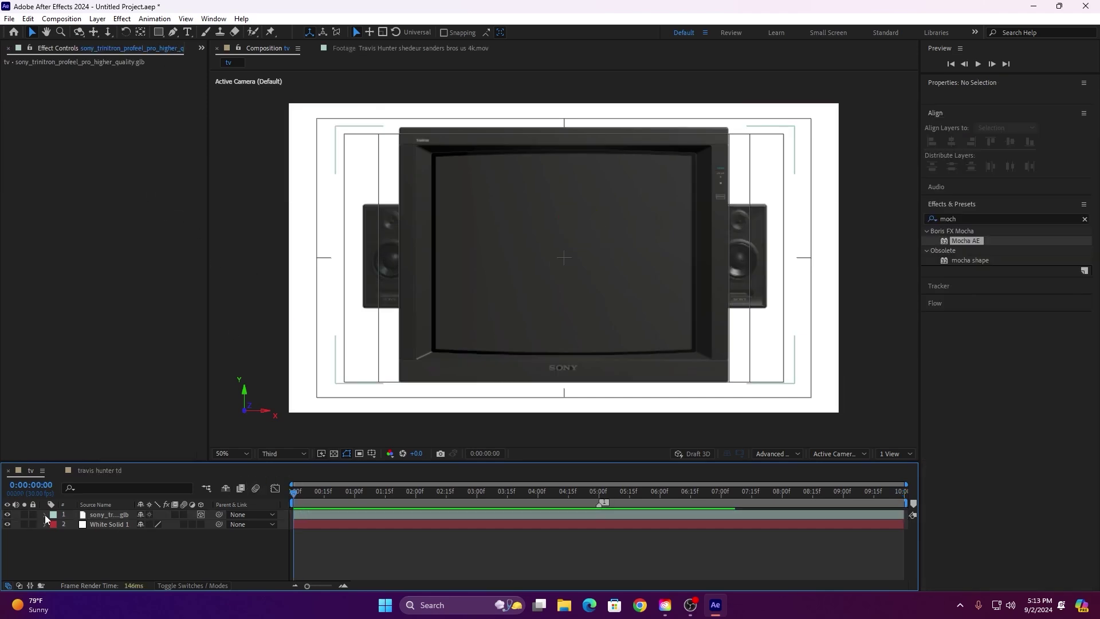
click(45, 515)
click(55, 524)
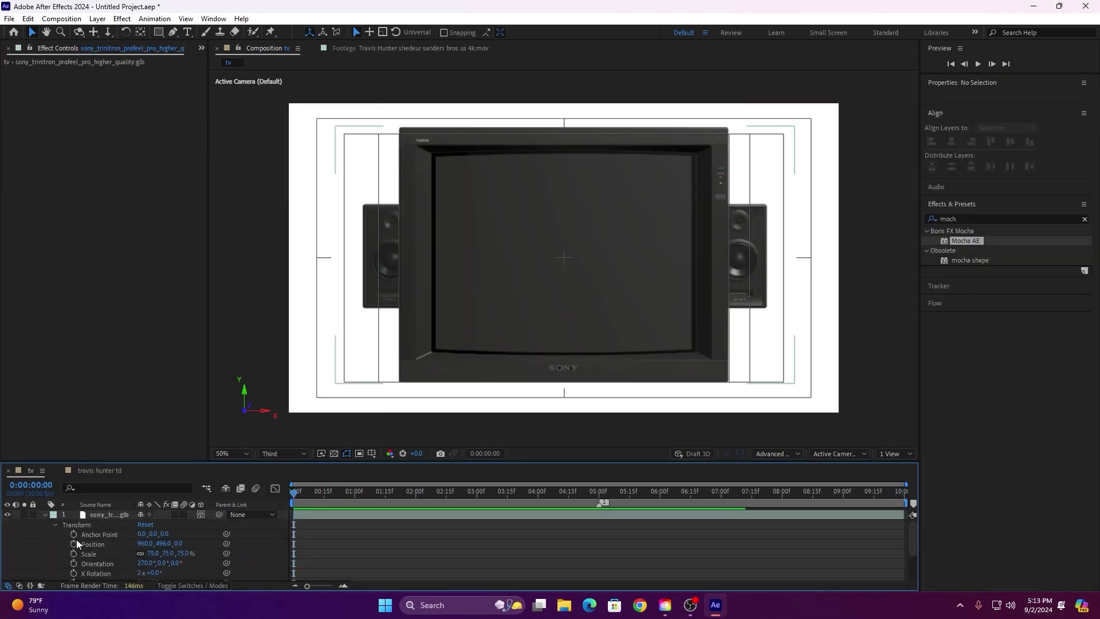
click(73, 544)
scroll(77, 564, down, 2)
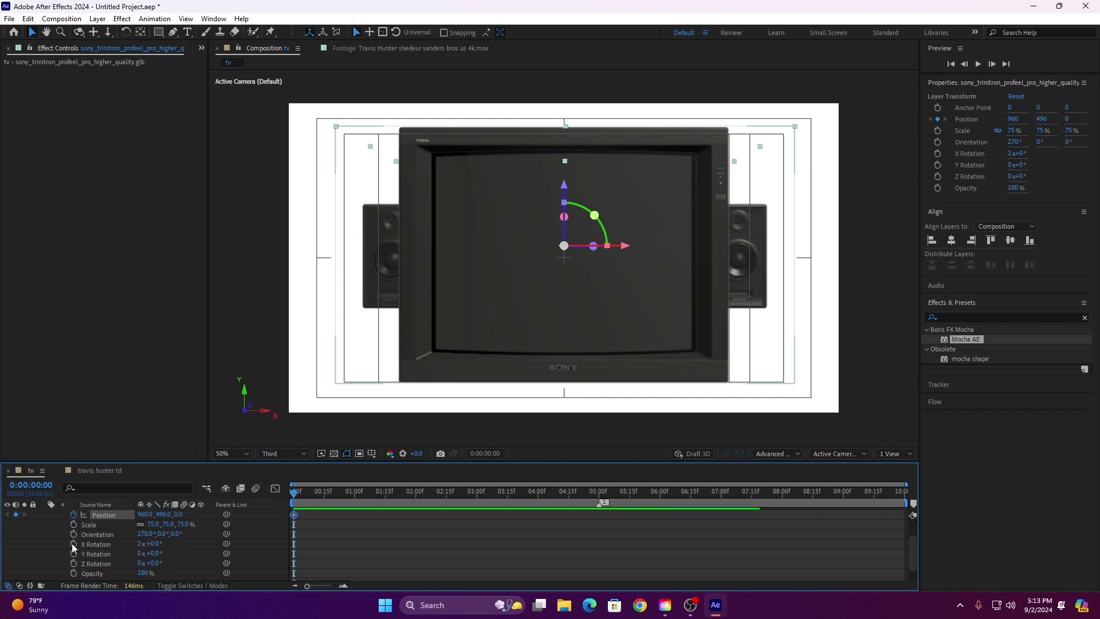
click(72, 544)
drag(297, 498, 602, 514)
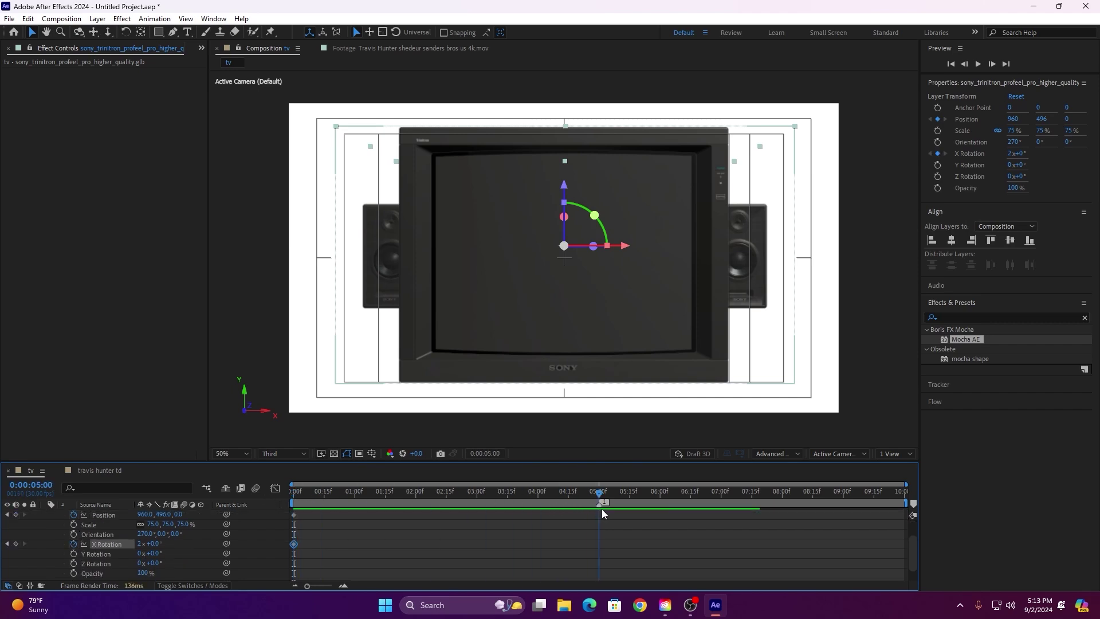
click(143, 543)
text(0)
key(Return)
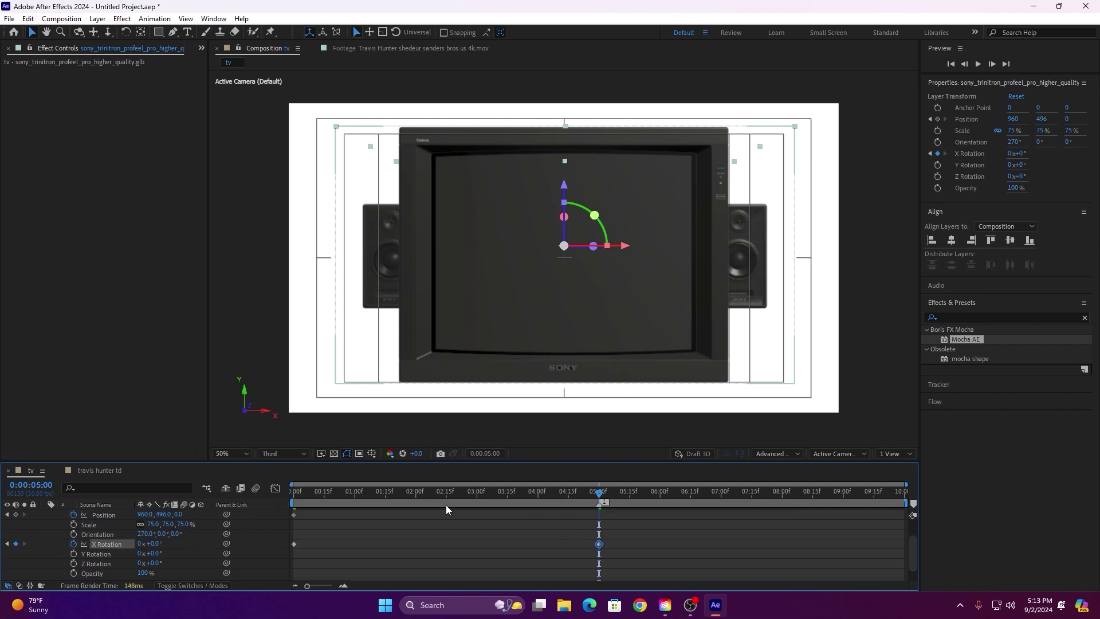
click(16, 515)
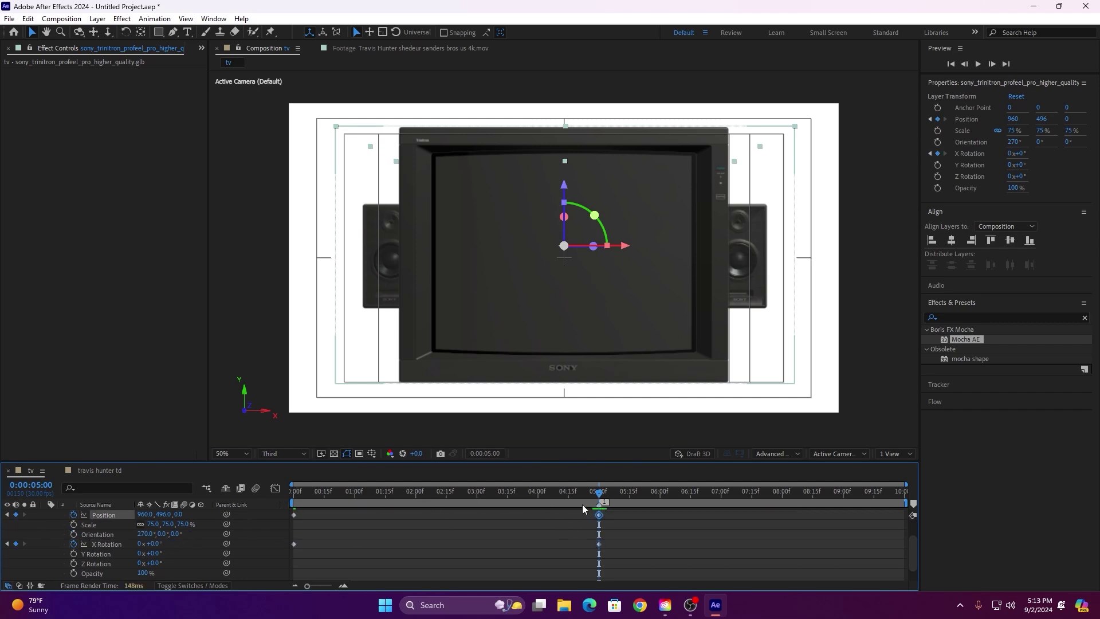
- At 0:00, push the TV back along Z, first to 20000 and then to 60000
key(Home)
mouse_move(179, 514)
mouse_down()
mouse_move(1063, 519)
mouse_move(220, 524)
mouse_up()
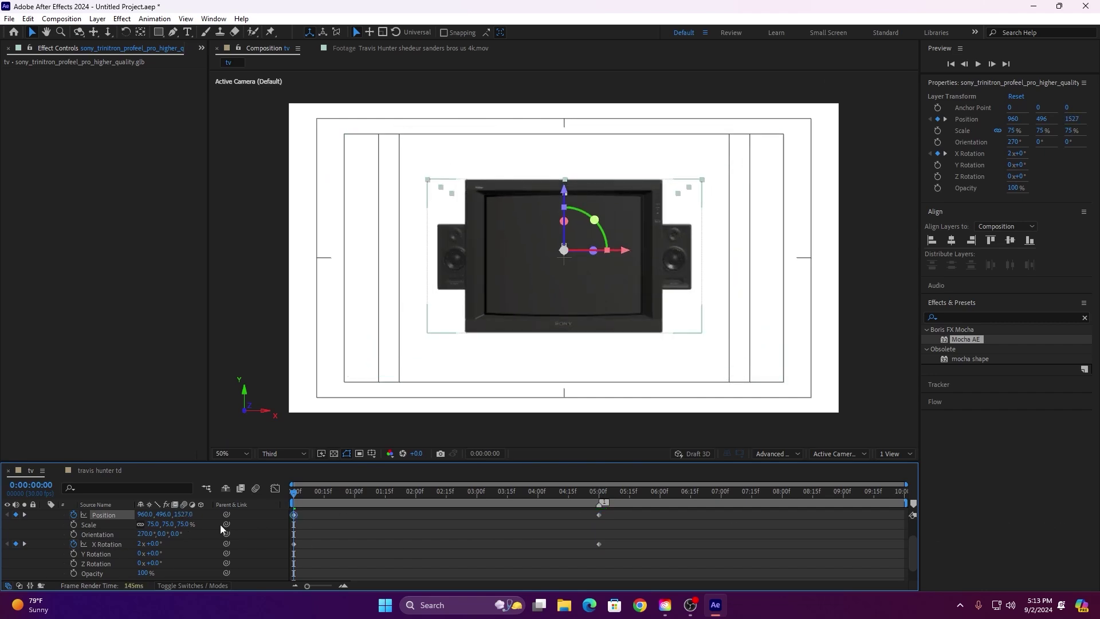
click(179, 514)
text(20)
text(00)
key(Return)
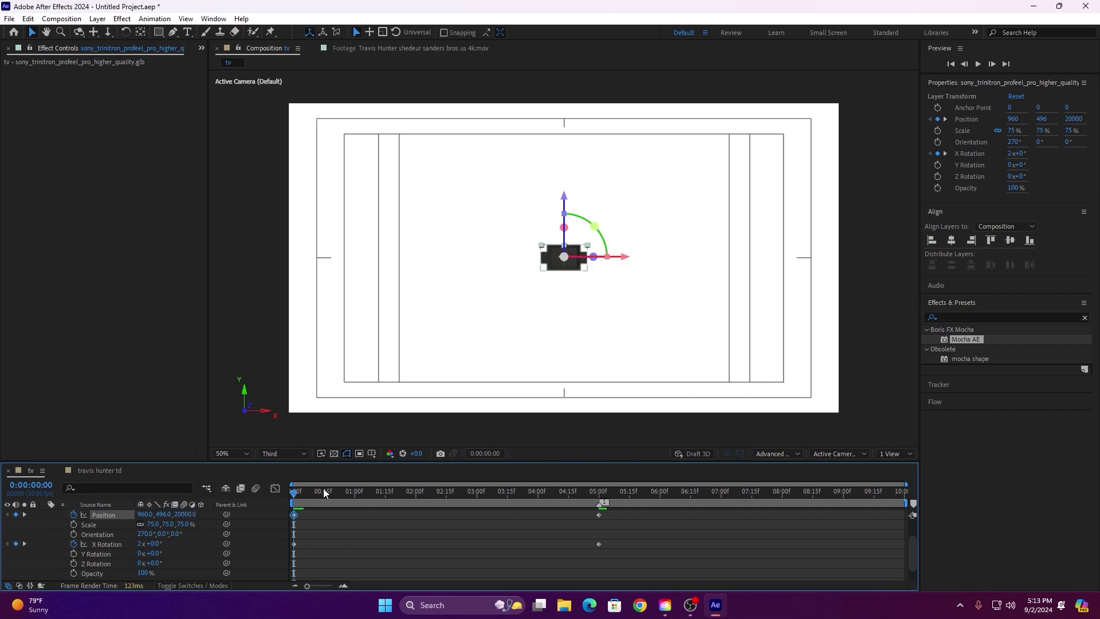
mouse_move(292, 494)
mouse_down()
mouse_move(517, 492)
mouse_move(292, 487)
mouse_up()
click(191, 514)
text(6)
text(000)
key(Return)
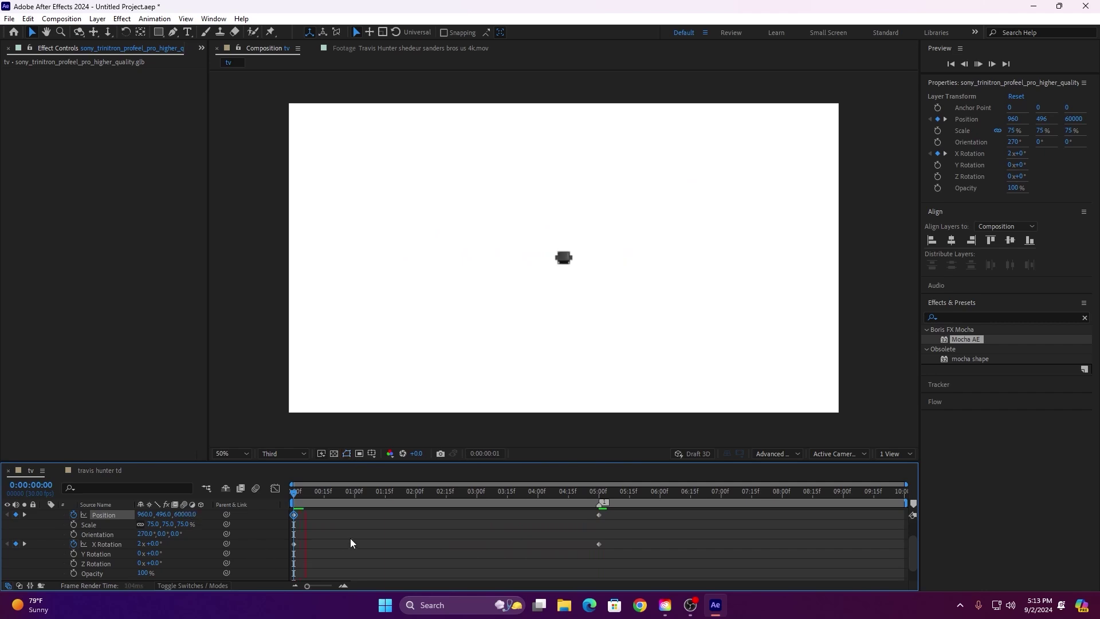
- Scrub through the fly-in and apply Easy Ease (F9) to all keyframes
click(343, 500)
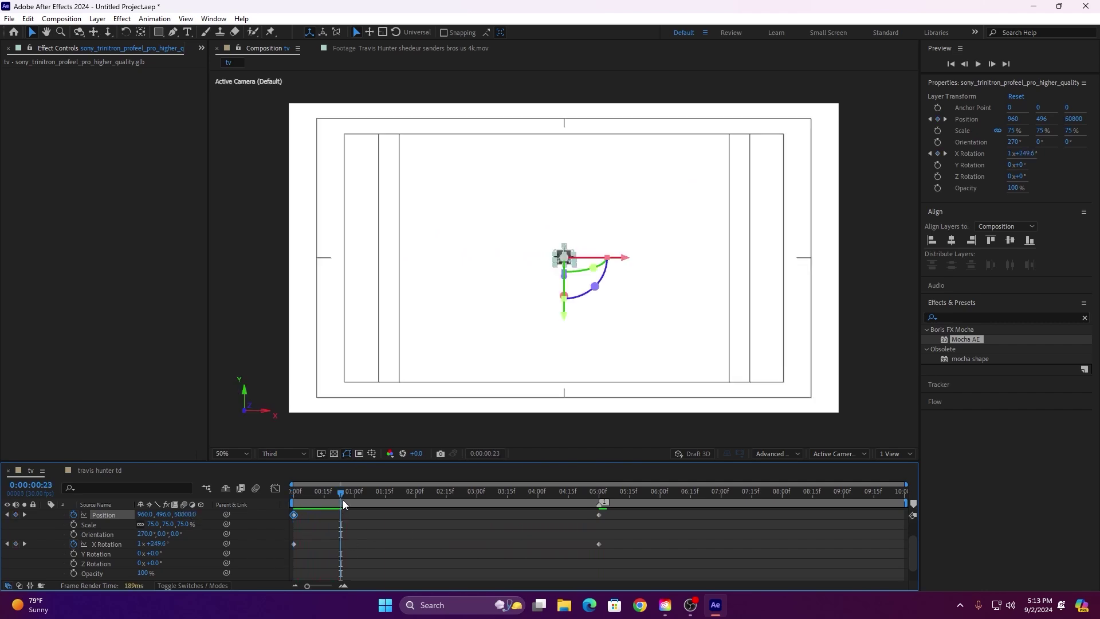
mouse_move(343, 499)
mouse_down()
mouse_move(603, 495)
mouse_move(391, 577)
mouse_move(263, 570)
mouse_up()
key(F9)
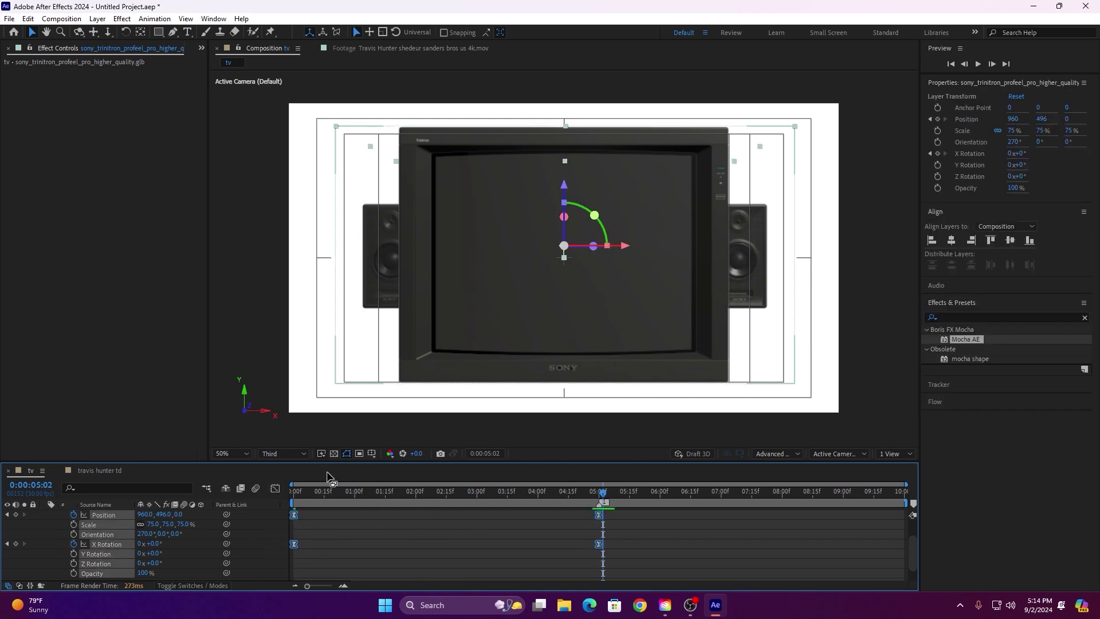
- In the speed graph, shorten the first keyframe's ease-out and lengthen the ease into 5 seconds
click(275, 488)
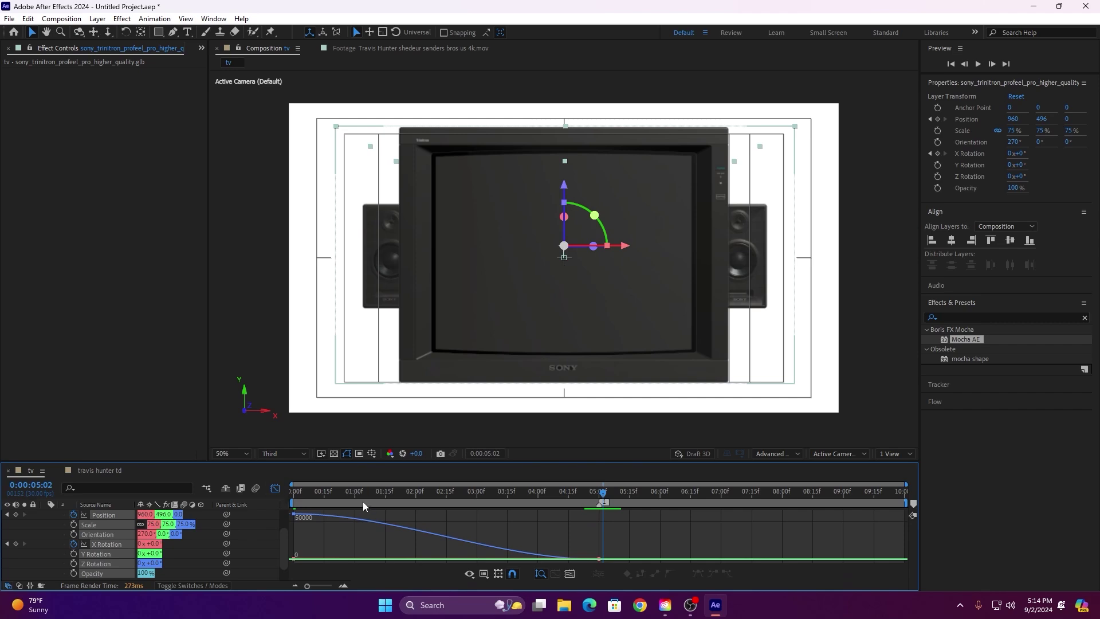
key(grave)
right_click(519, 210)
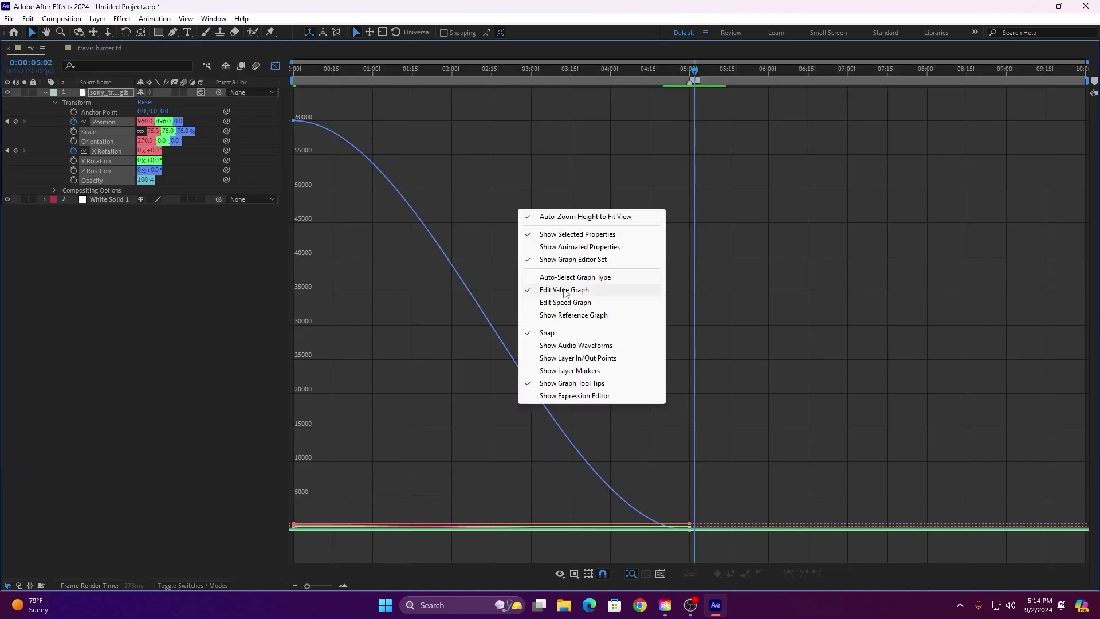
click(563, 302)
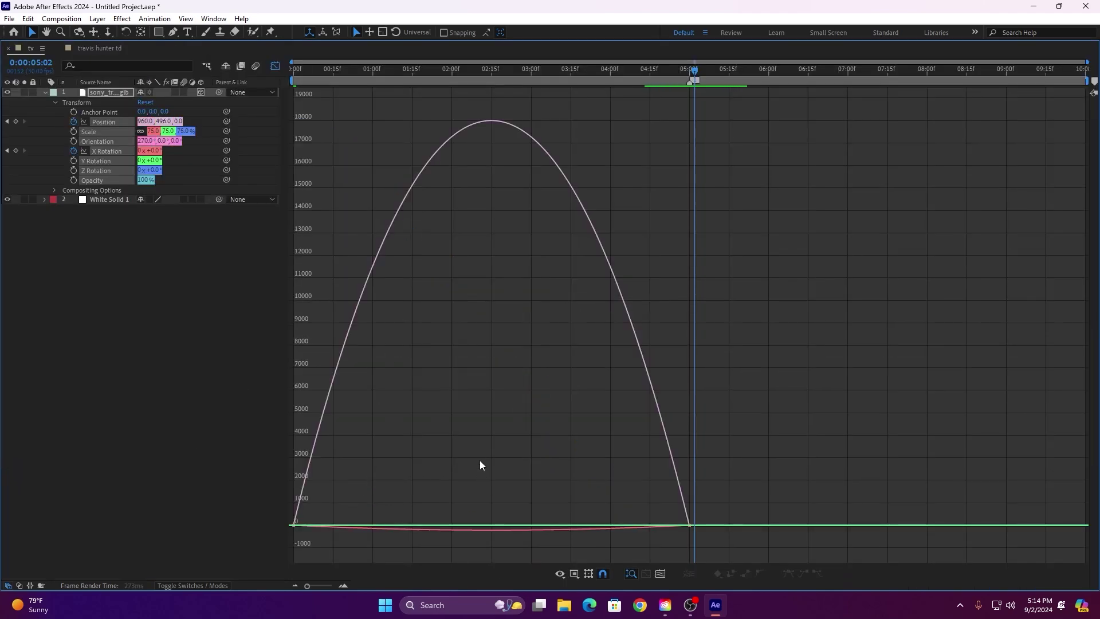
drag(486, 445, 223, 564)
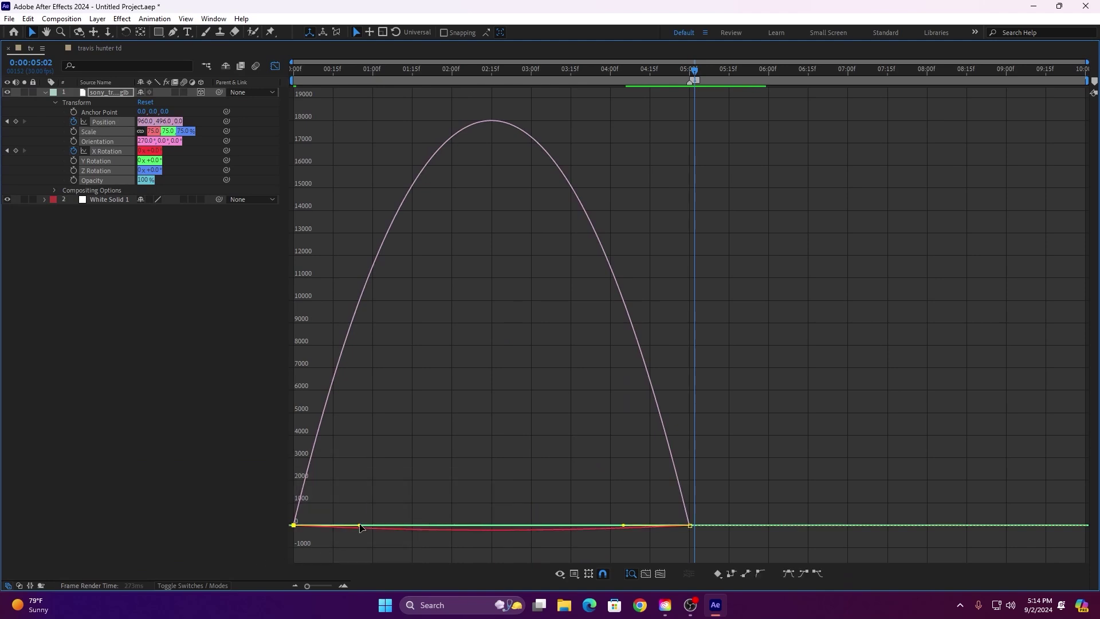
drag(360, 525, 326, 526)
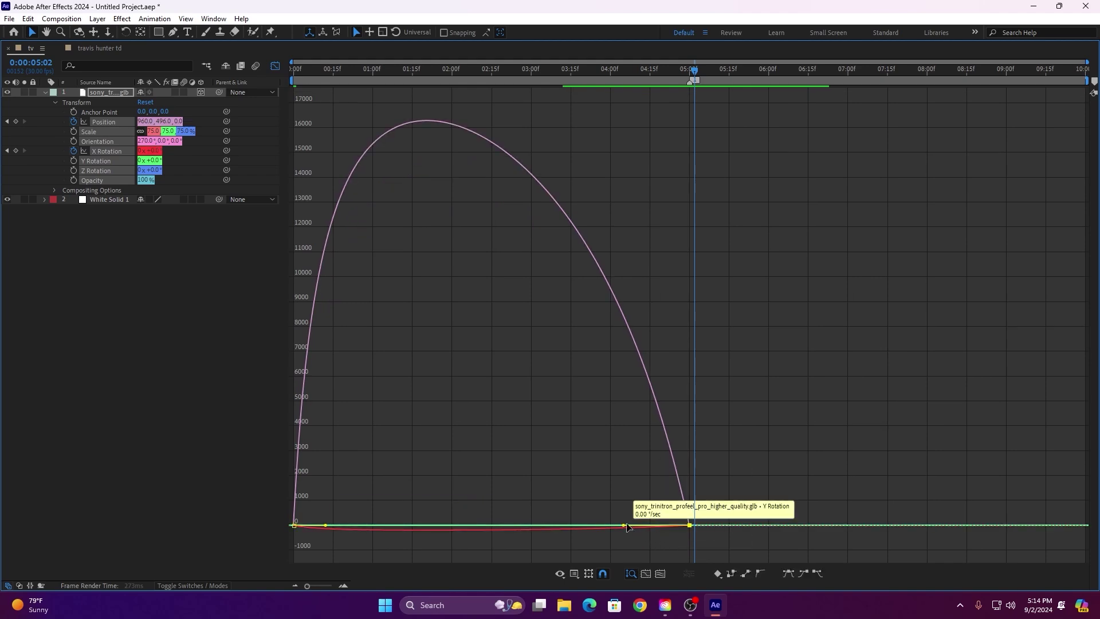
mouse_move(627, 526)
mouse_down()
mouse_move(532, 530)
mouse_move(552, 530)
mouse_up()
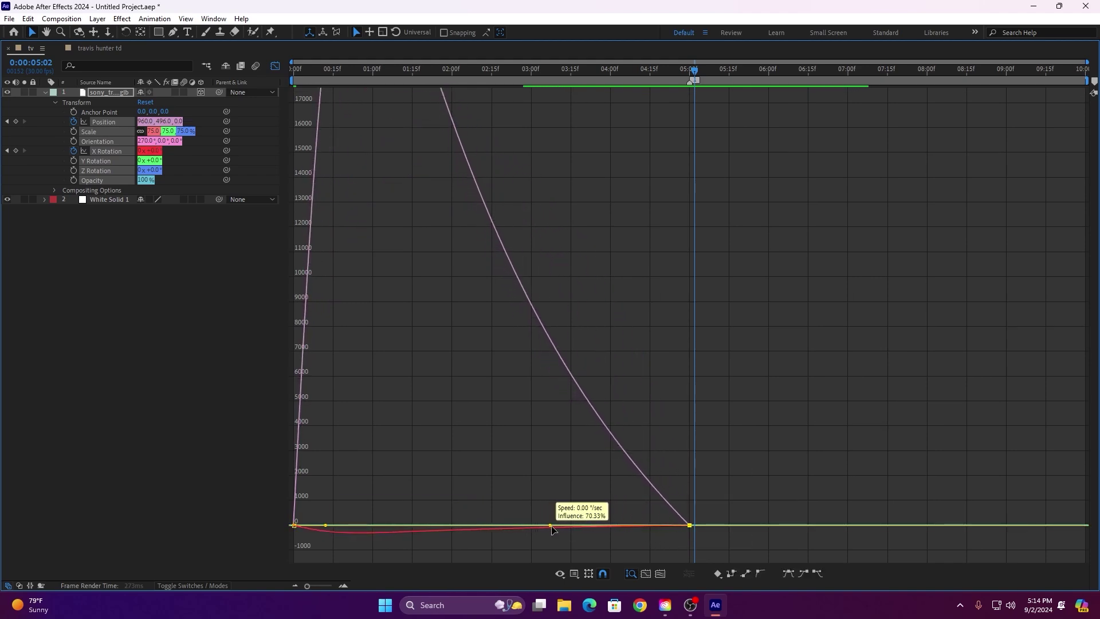
key(grave)
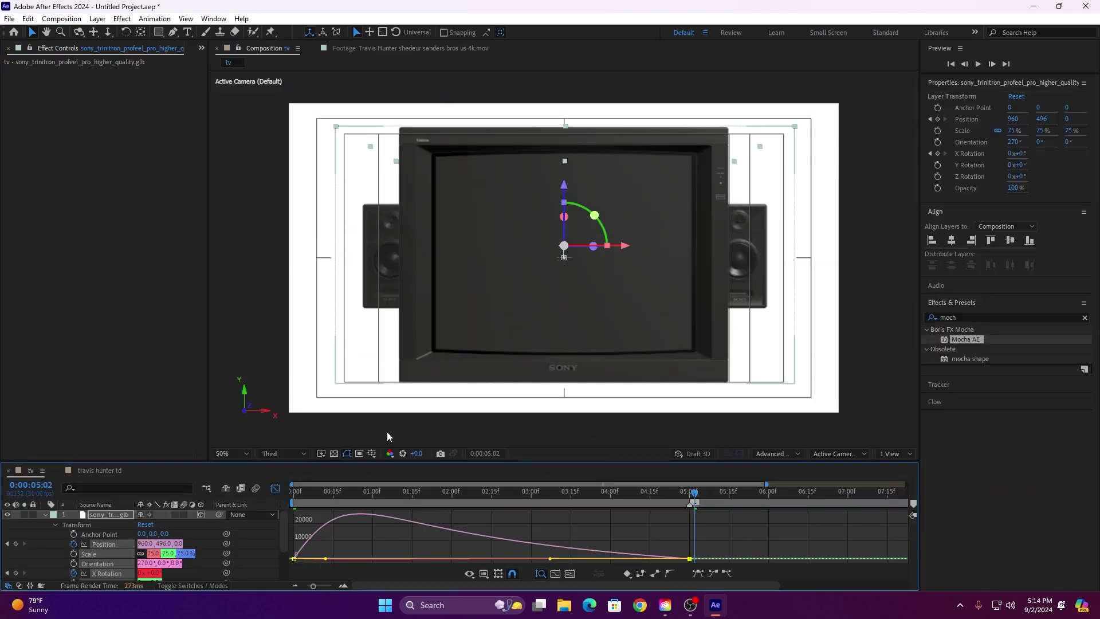
- Back in the layer view, turn on motion blur for the TV layer and scrub to check it
click(275, 489)
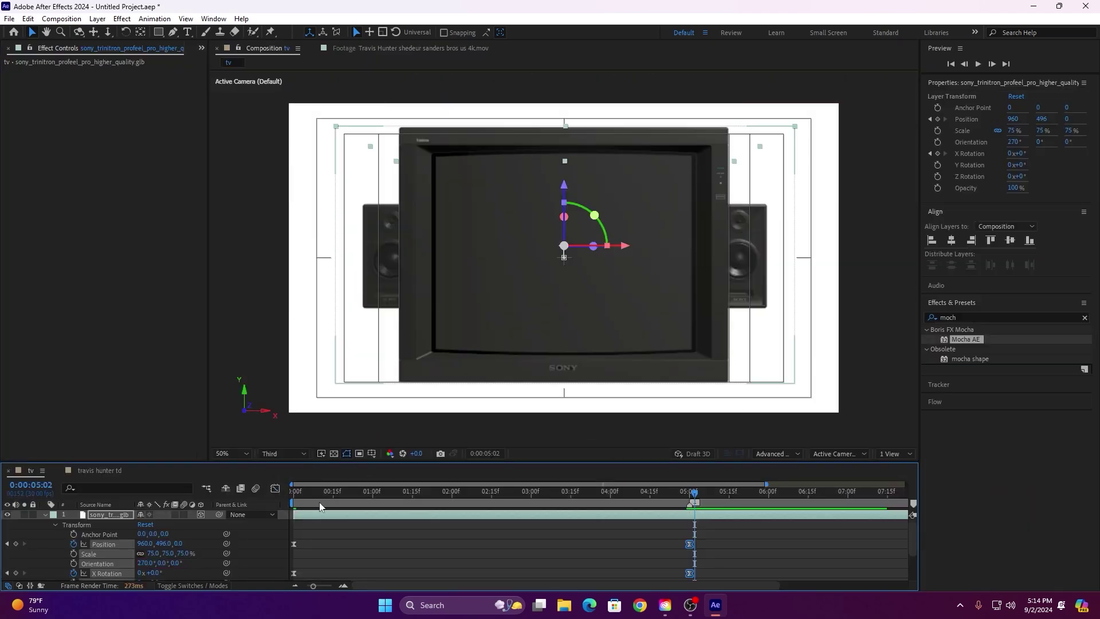
key(u)
key(u)
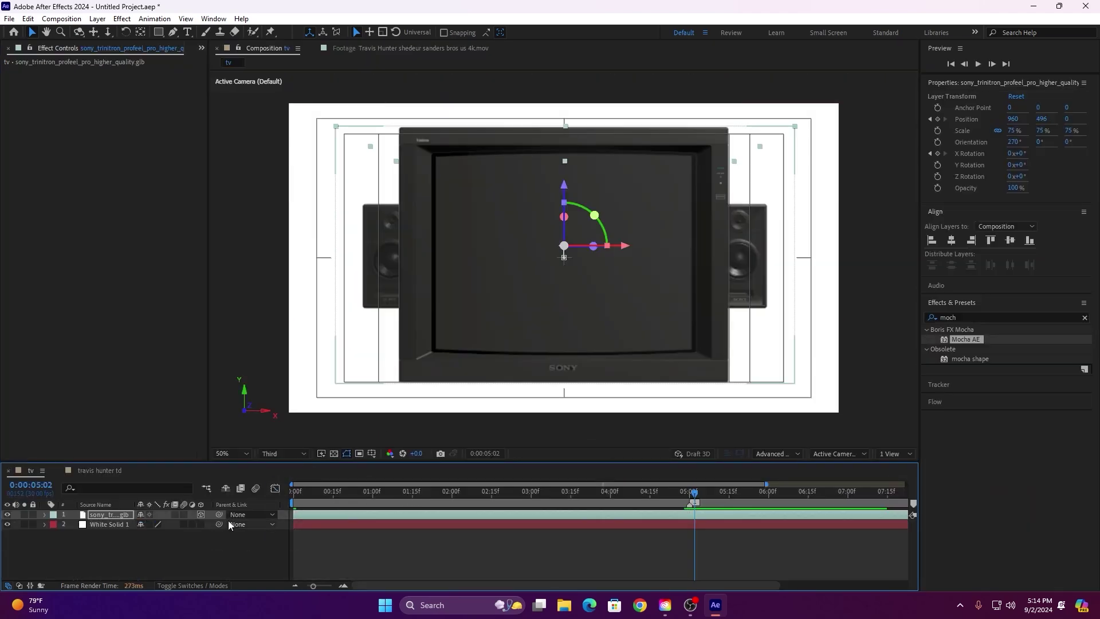
click(182, 515)
mouse_move(694, 493)
mouse_down()
mouse_move(356, 518)
mouse_move(631, 516)
mouse_up()
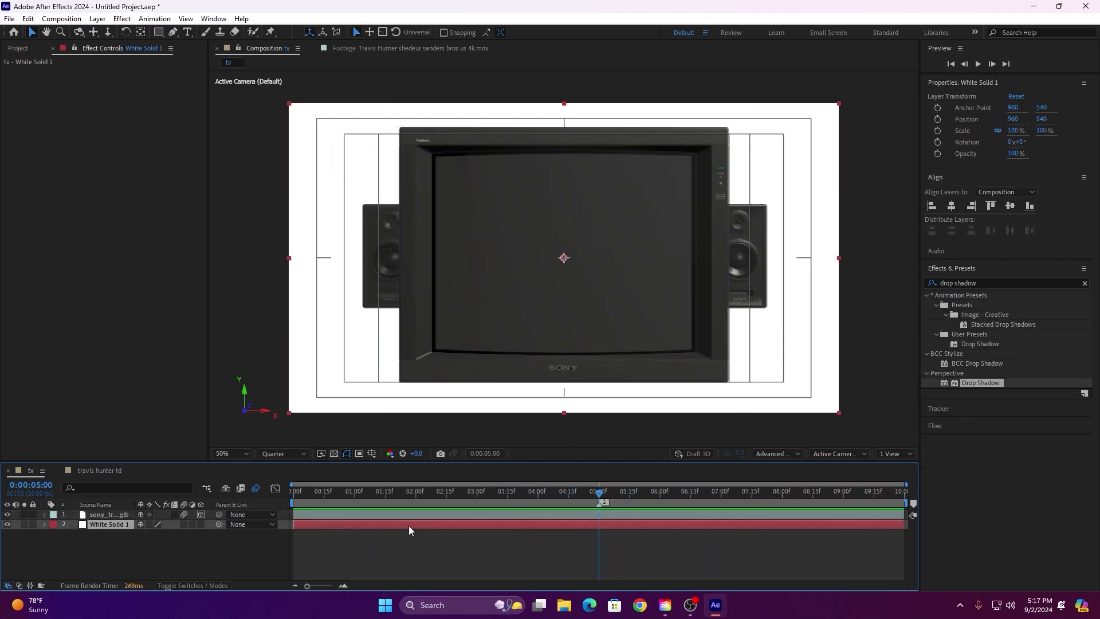
- Delete the White Solid 1 layer, leaving the TV on a black background
click(432, 526)
key(Delete)
mouse_move(605, 499)
mouse_down()
mouse_move(255, 500)
mouse_move(596, 501)
mouse_up()
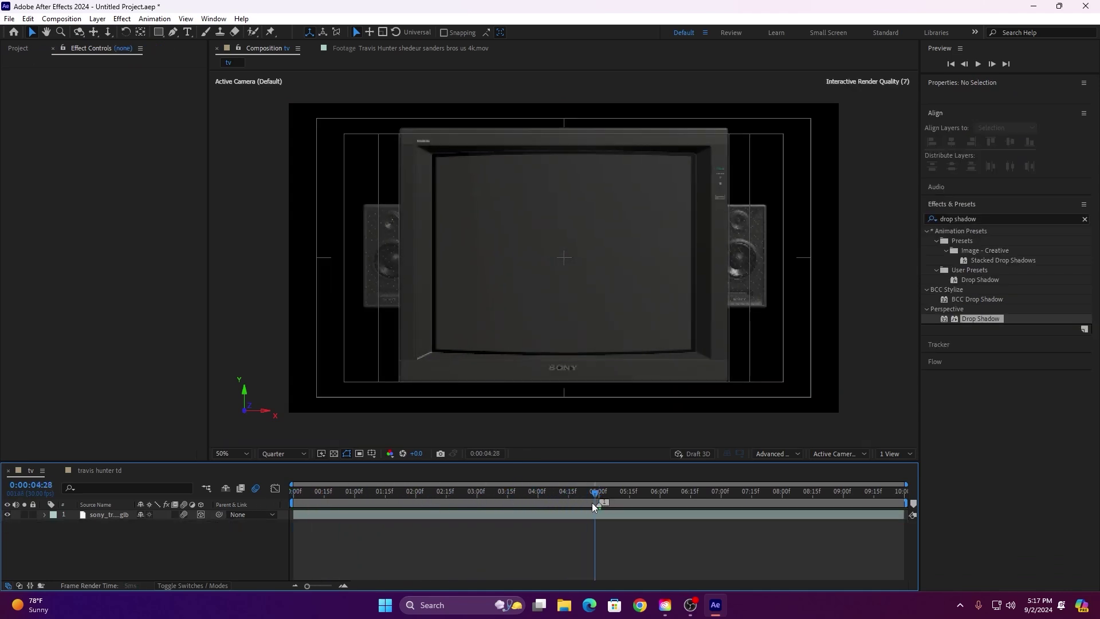
click(790, 454)
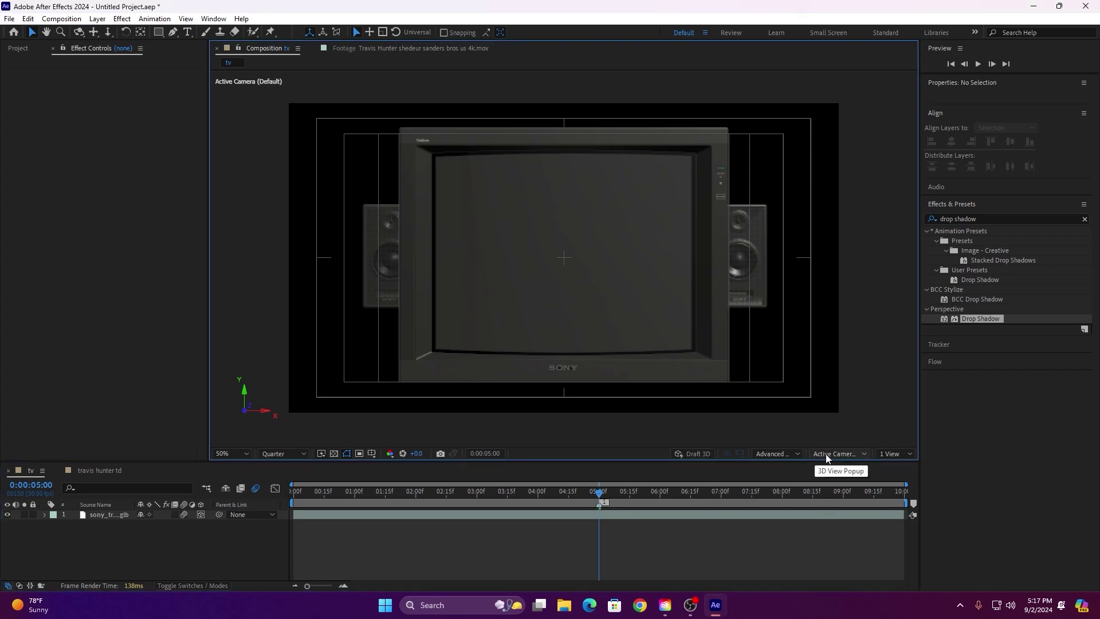
click(766, 458)
- Set Double (128 MB) shadow resolution with shadow smoothness around 30 and confirm the Advanced 3D options
click(778, 506)
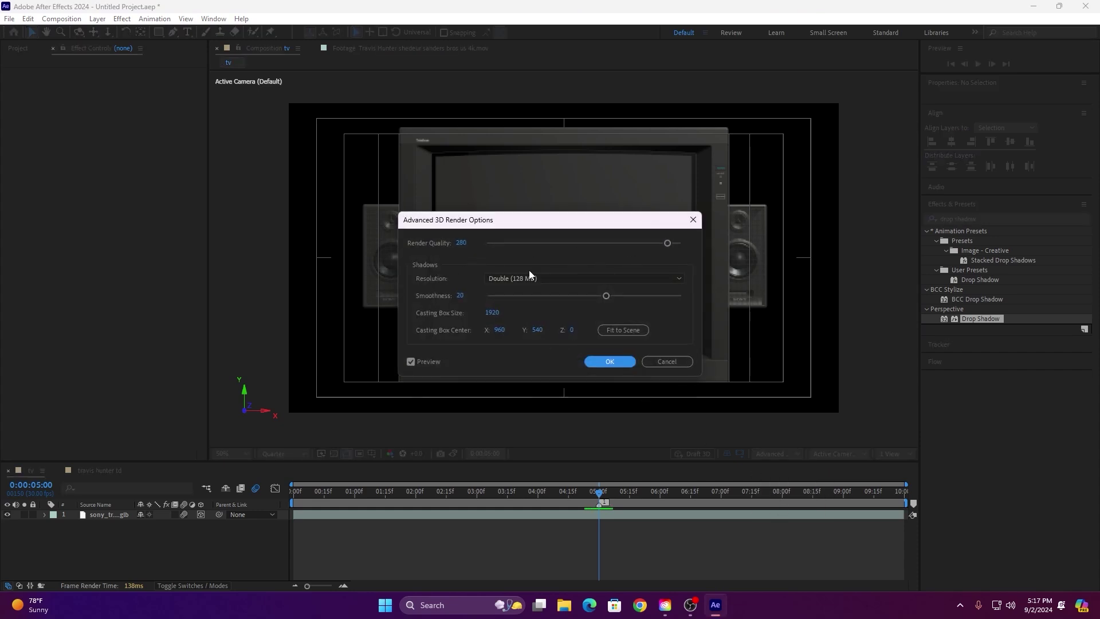
drag(460, 295, 569, 303)
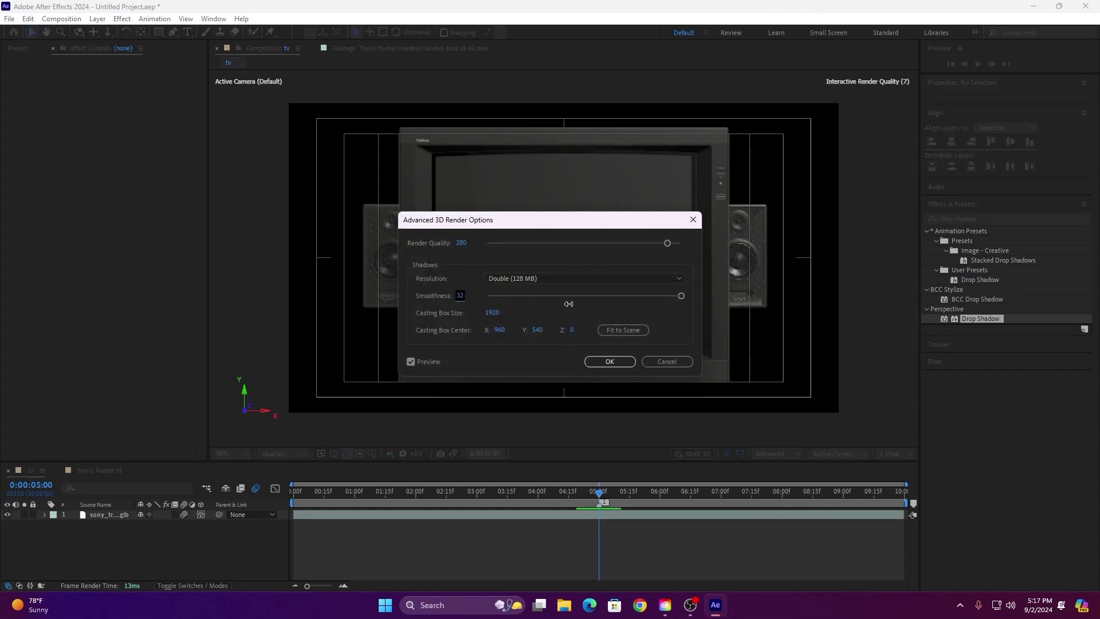
click(568, 278)
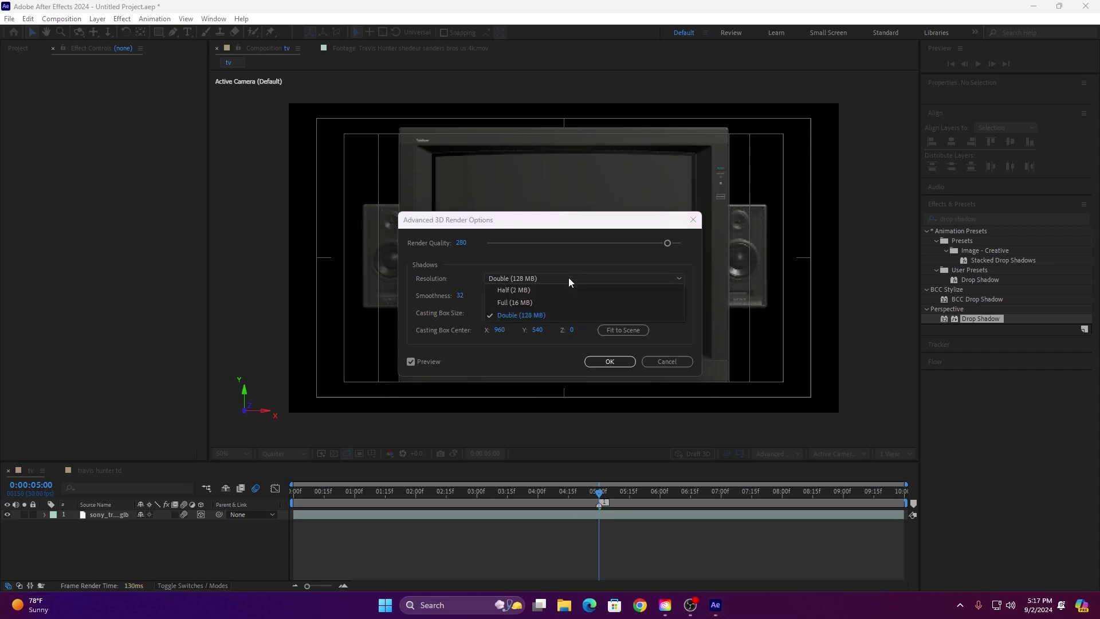
click(530, 310)
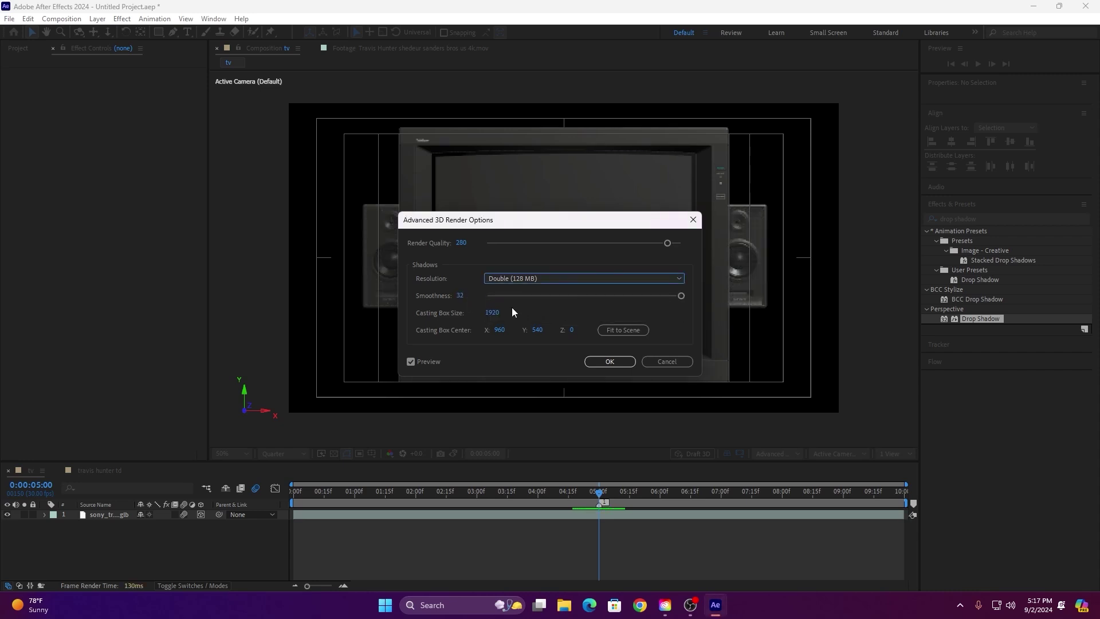
mouse_move(679, 298)
mouse_down()
mouse_move(610, 302)
mouse_move(683, 305)
mouse_up()
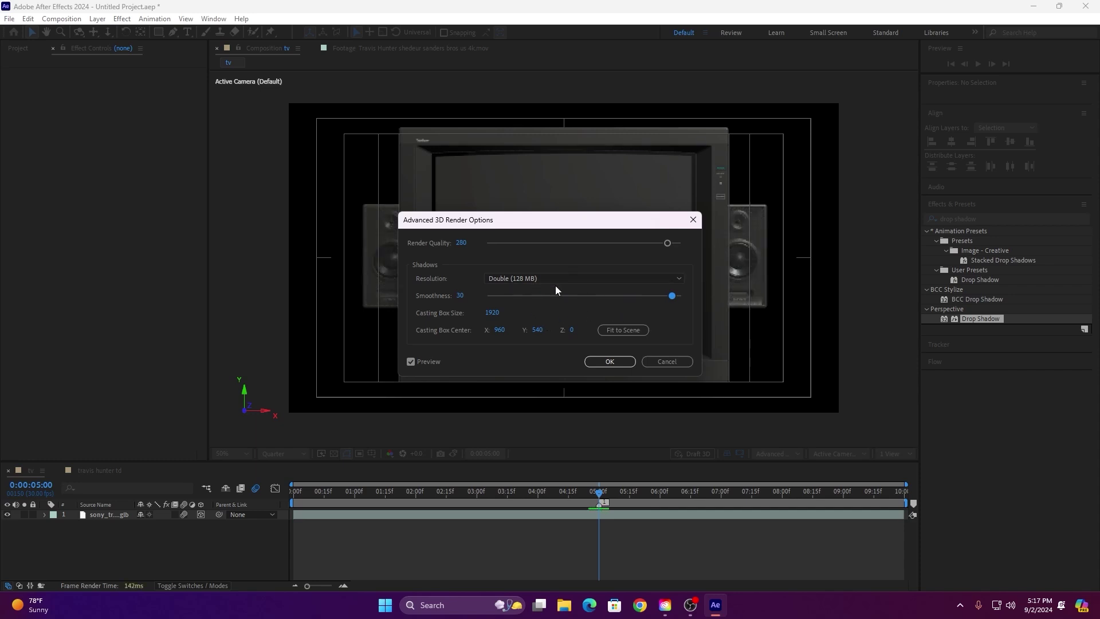
click(609, 362)
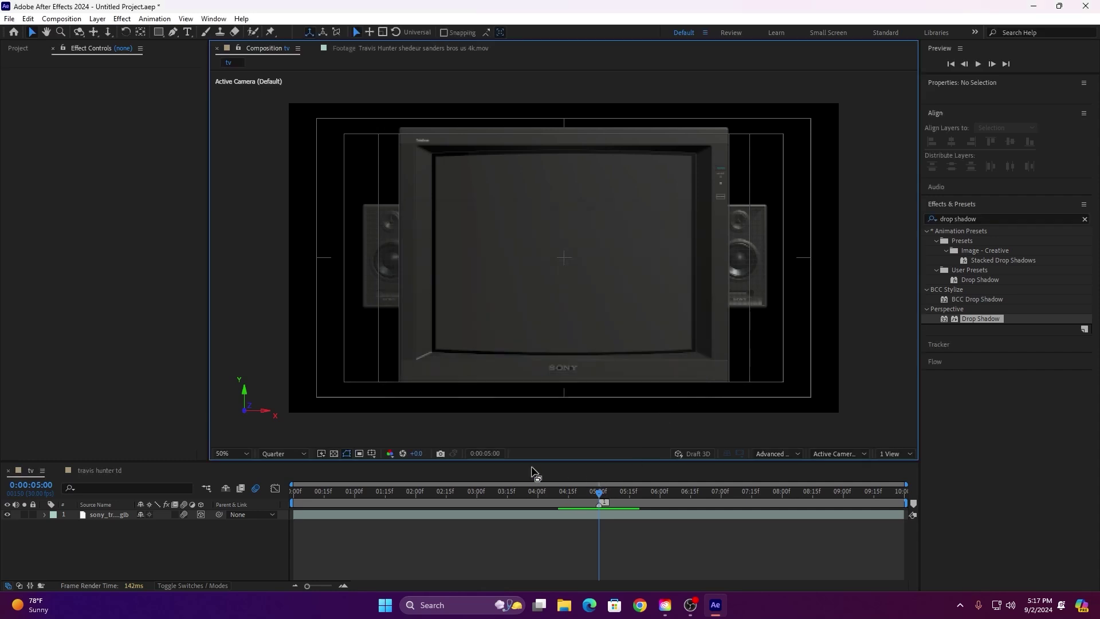
- Switch the preview resolution to Full, then back to Quarter, and select the TV model layer
click(281, 456)
click(284, 469)
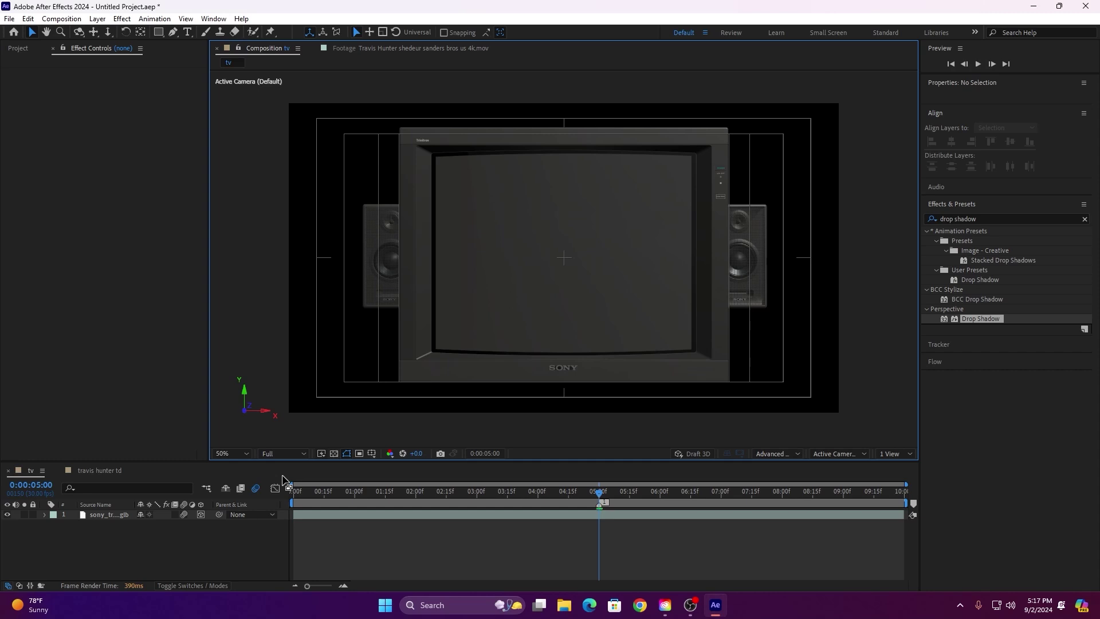
click(285, 455)
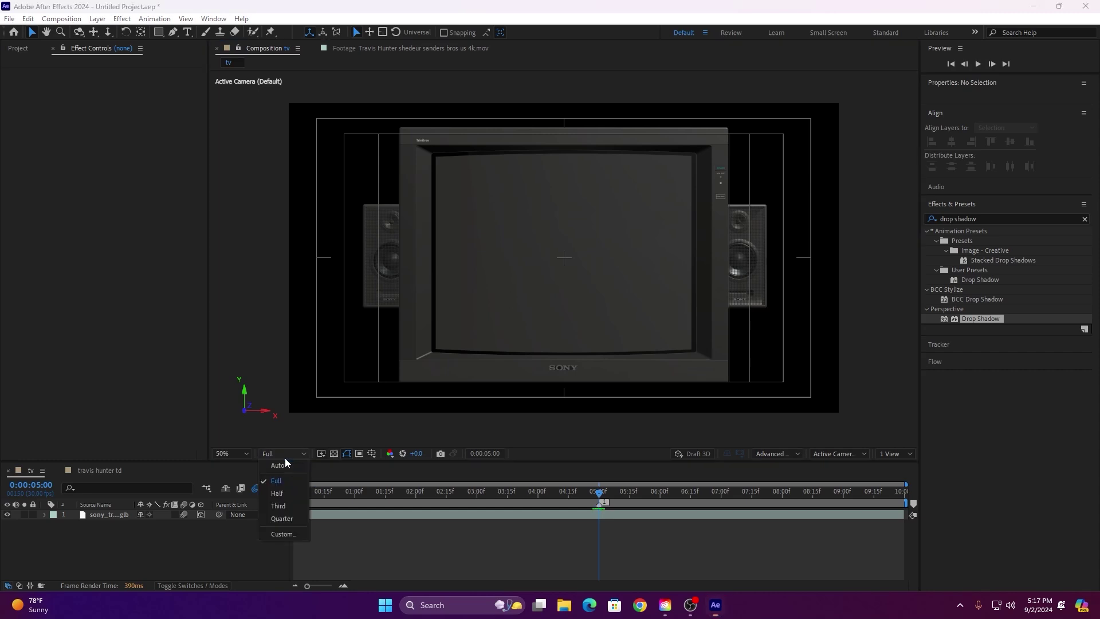
click(290, 517)
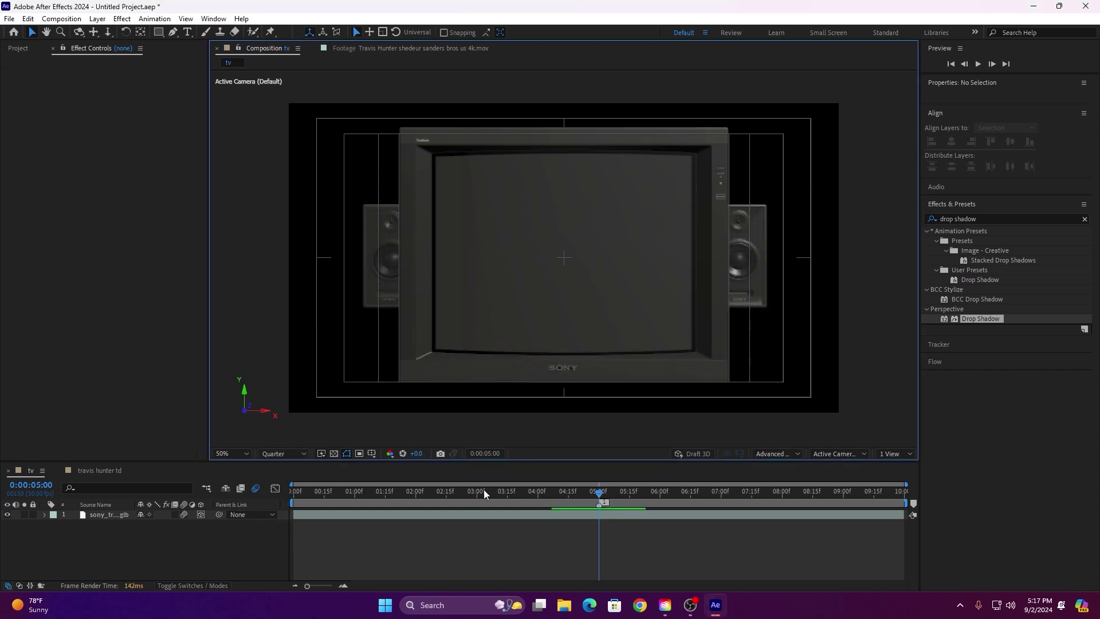
click(504, 514)
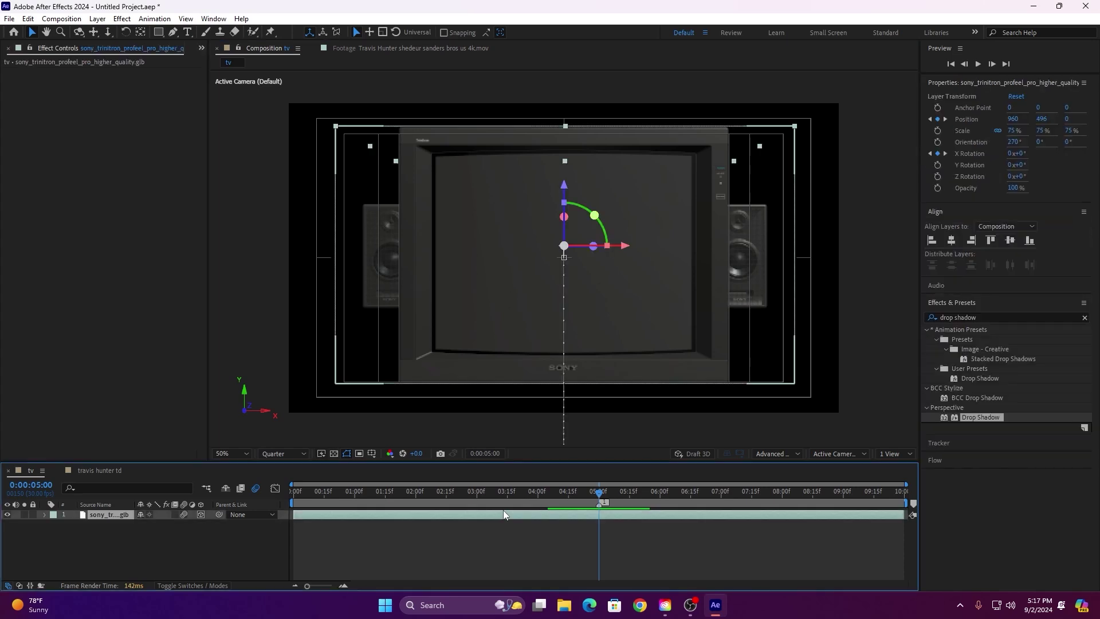
- Queue the tv comp with a QuickTime output module using RGB + Alpha and audio off
key(ctrl+m)
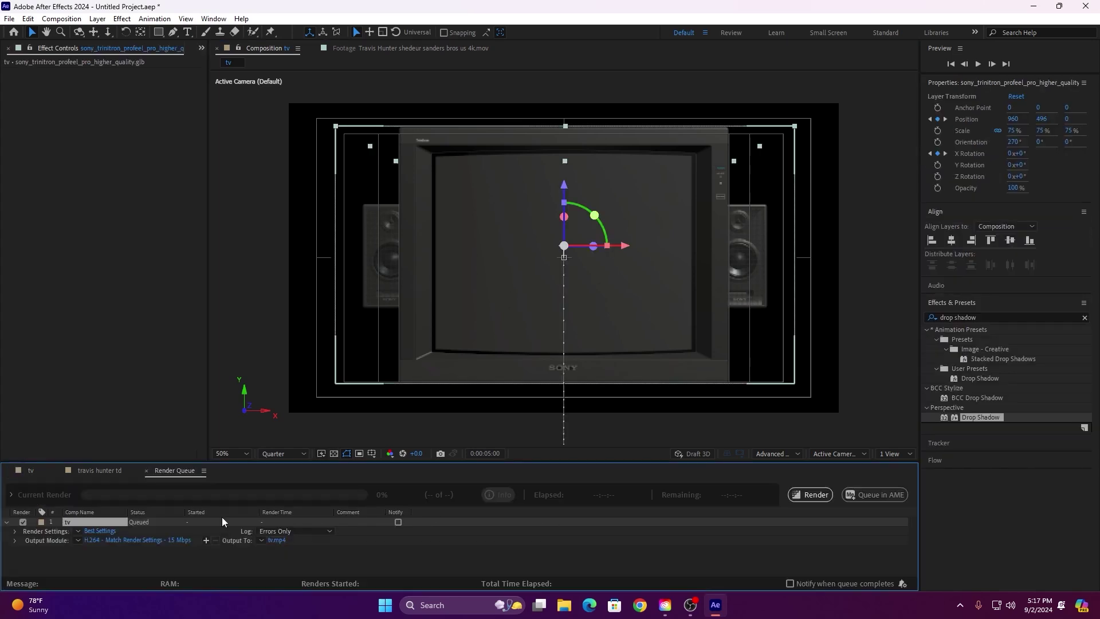
click(140, 541)
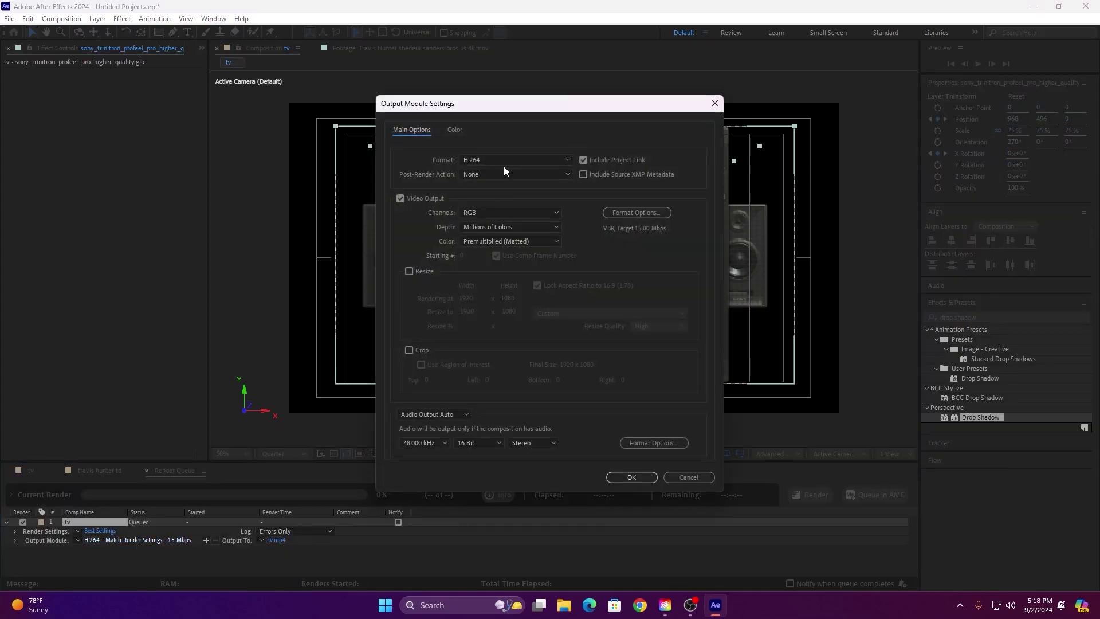
click(505, 171)
key(Escape)
click(512, 212)
click(510, 245)
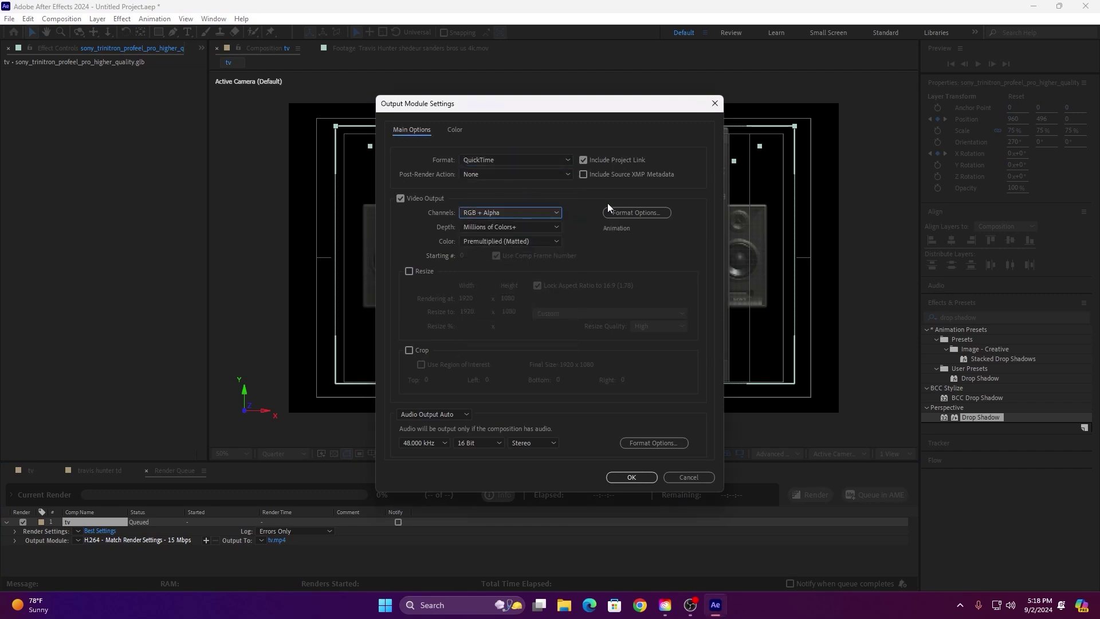
click(434, 413)
click(445, 452)
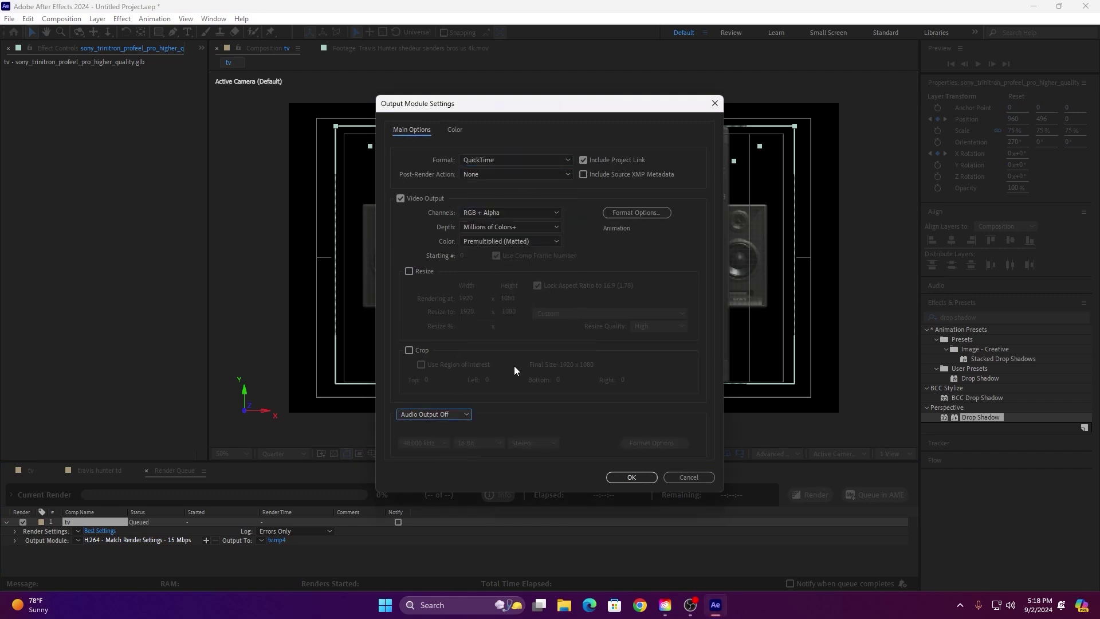
click(637, 480)
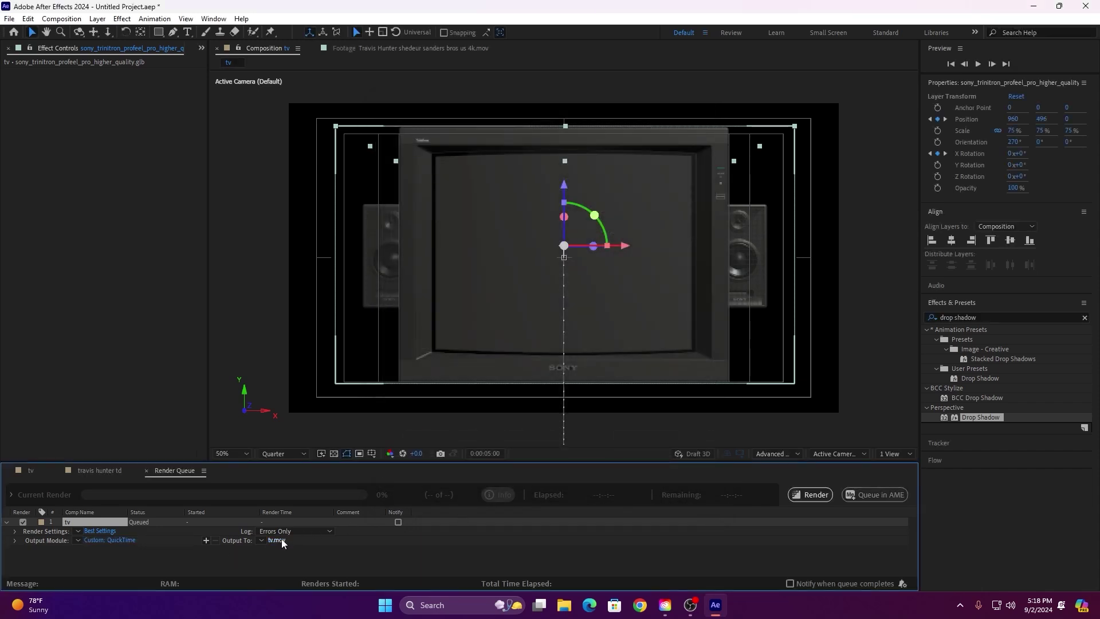
- Save the output to Downloads as '3d box tv.mov' and render the tv composition
click(278, 540)
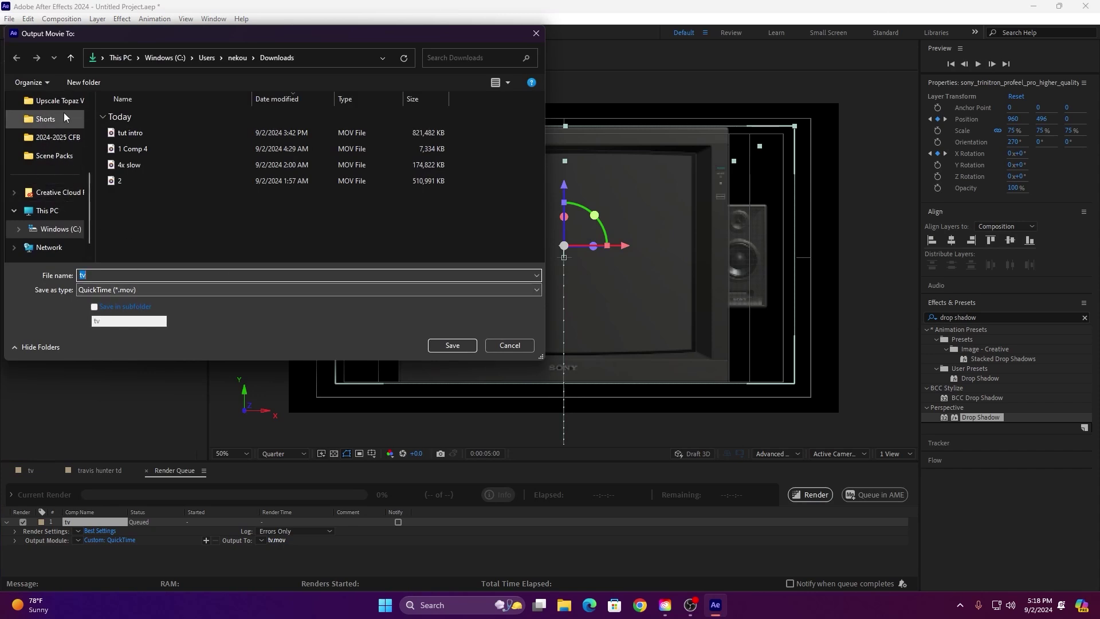
scroll(64, 112, up, 3)
click(64, 179)
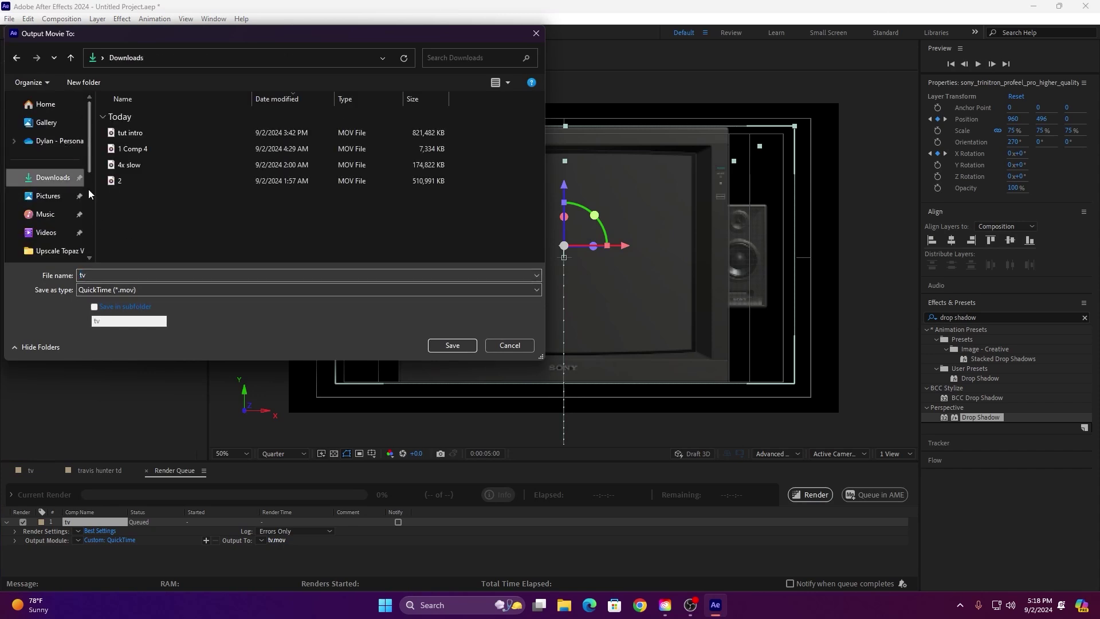
double_click(125, 276)
text(3d box)
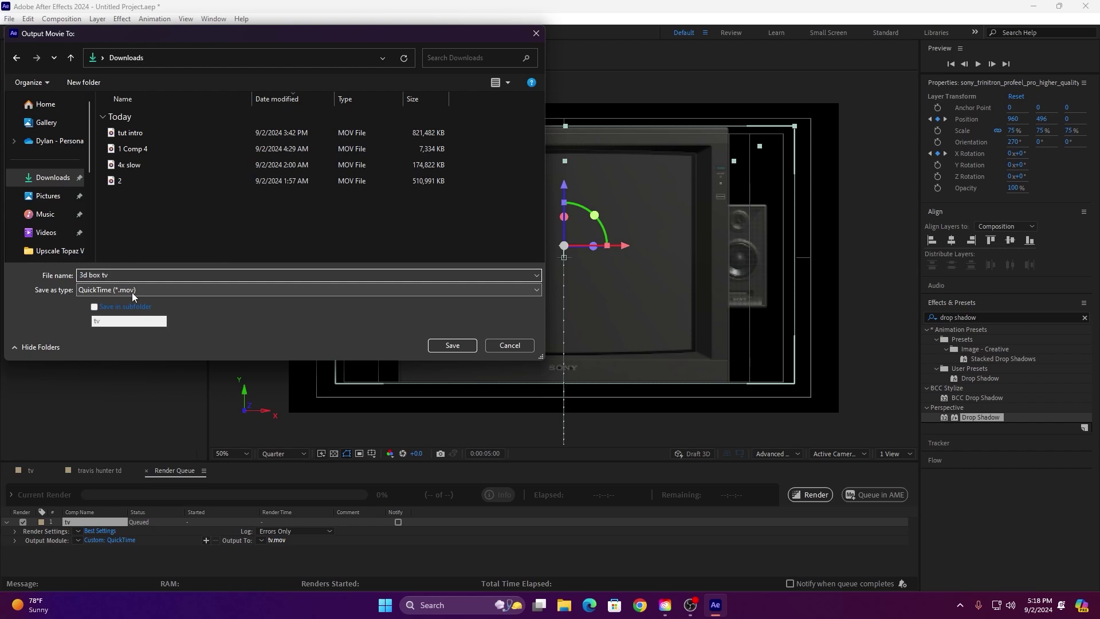
click(462, 351)
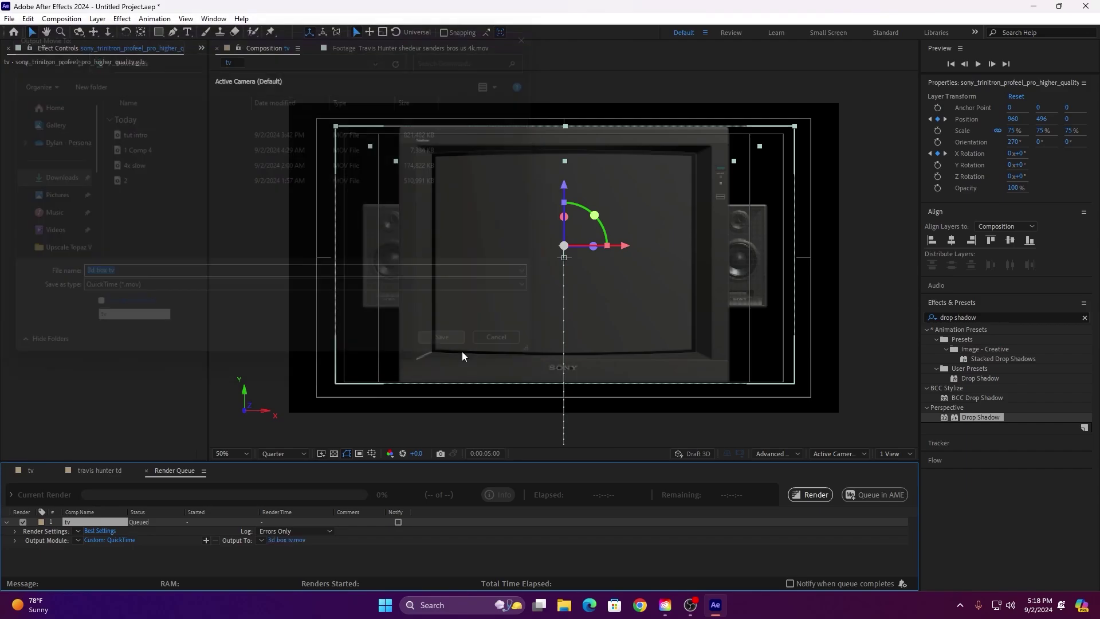
click(800, 496)
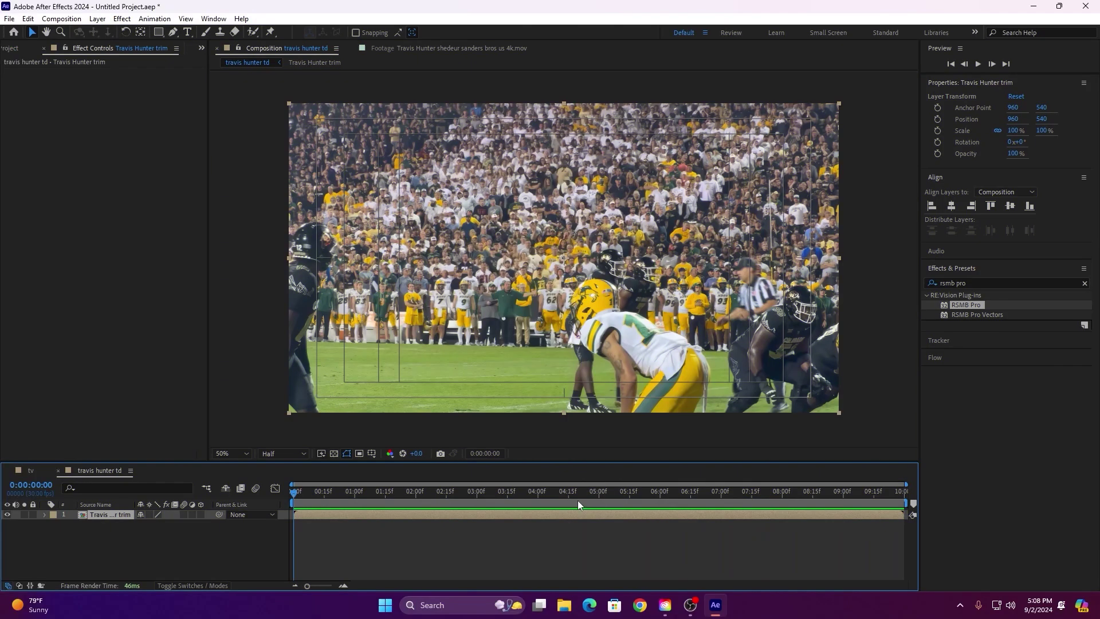
- Add a test adjustment layer above the football footage, then delete it
key(ctrl+alt+y)
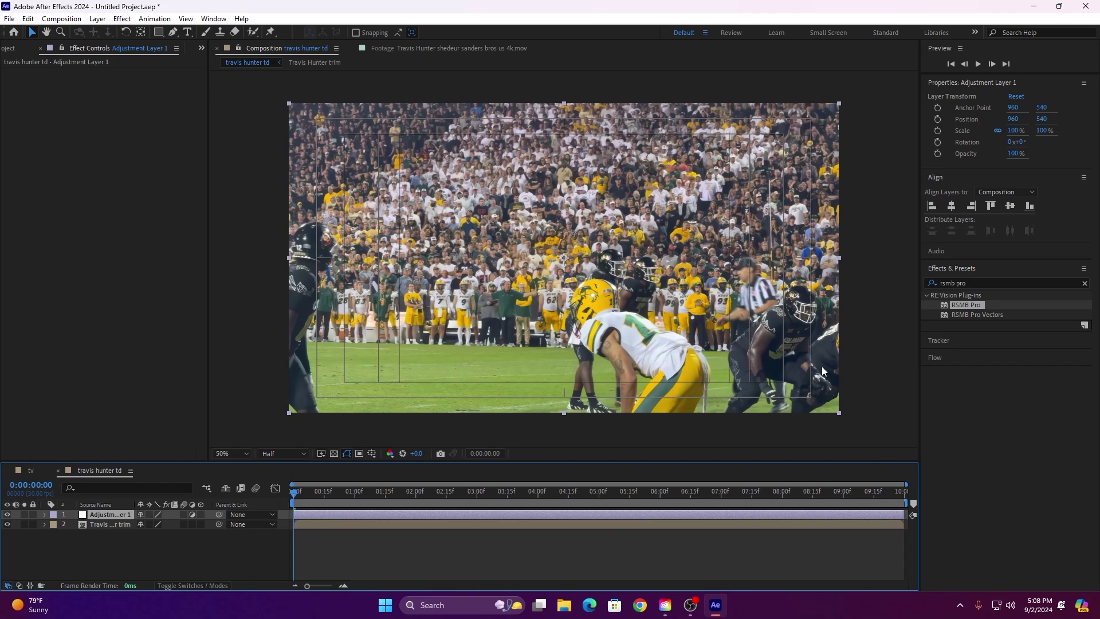
drag(952, 305, 508, 518)
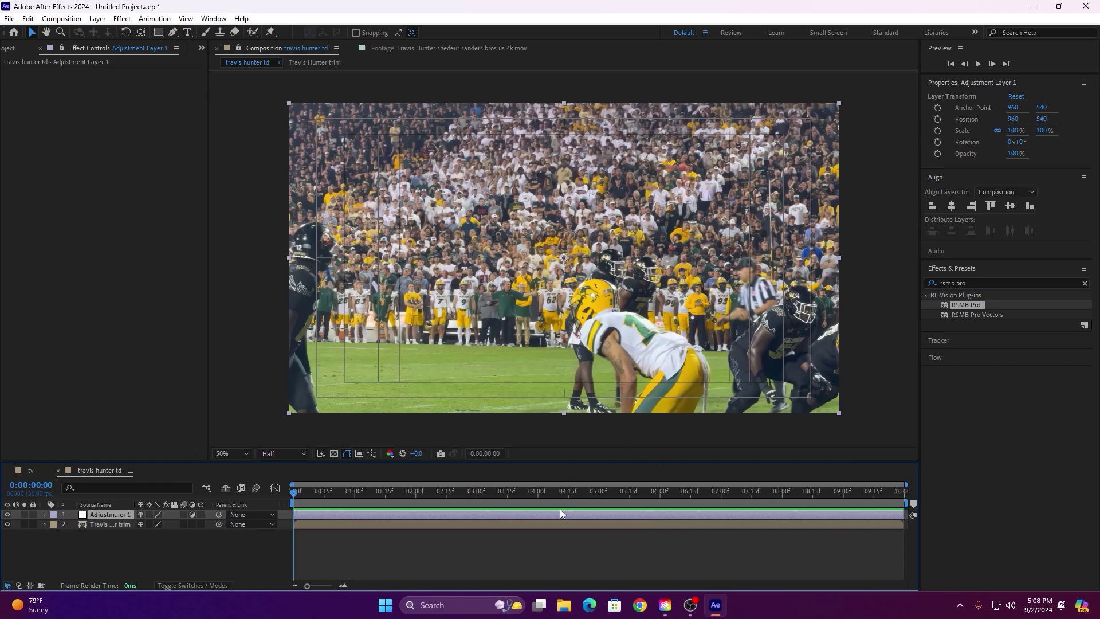
key(Delete)
- Search effects for 's_scan' and apply S_ScanLines to the Travis Hunter trim layer
click(979, 219)
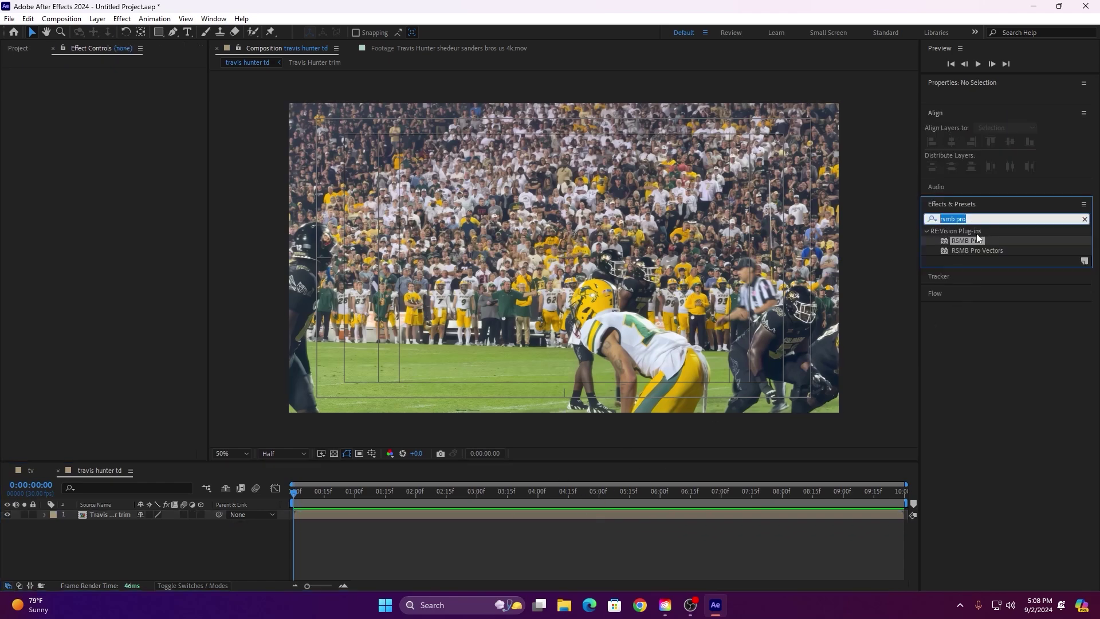
text(s)
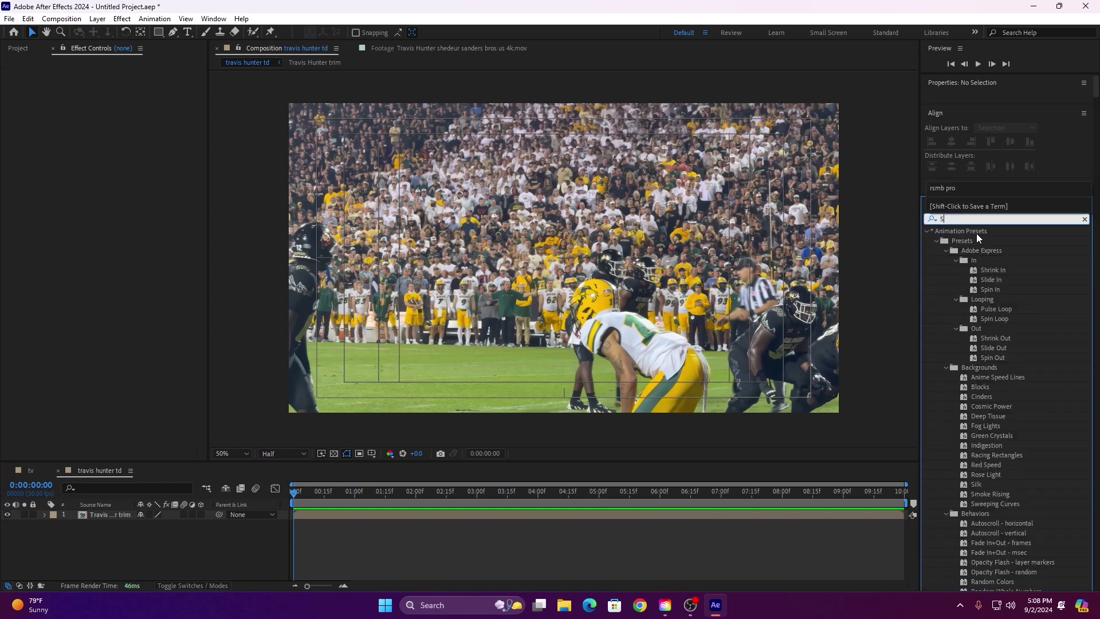
text(_scan)
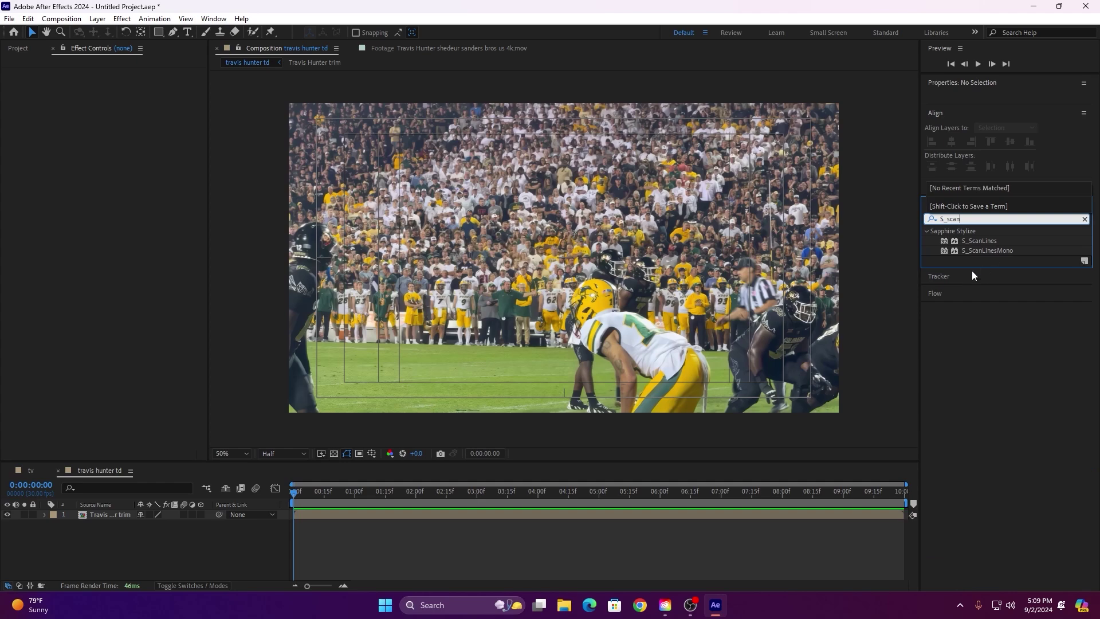
mouse_move(956, 242)
mouse_down()
mouse_move(347, 518)
mouse_move(373, 511)
mouse_up()
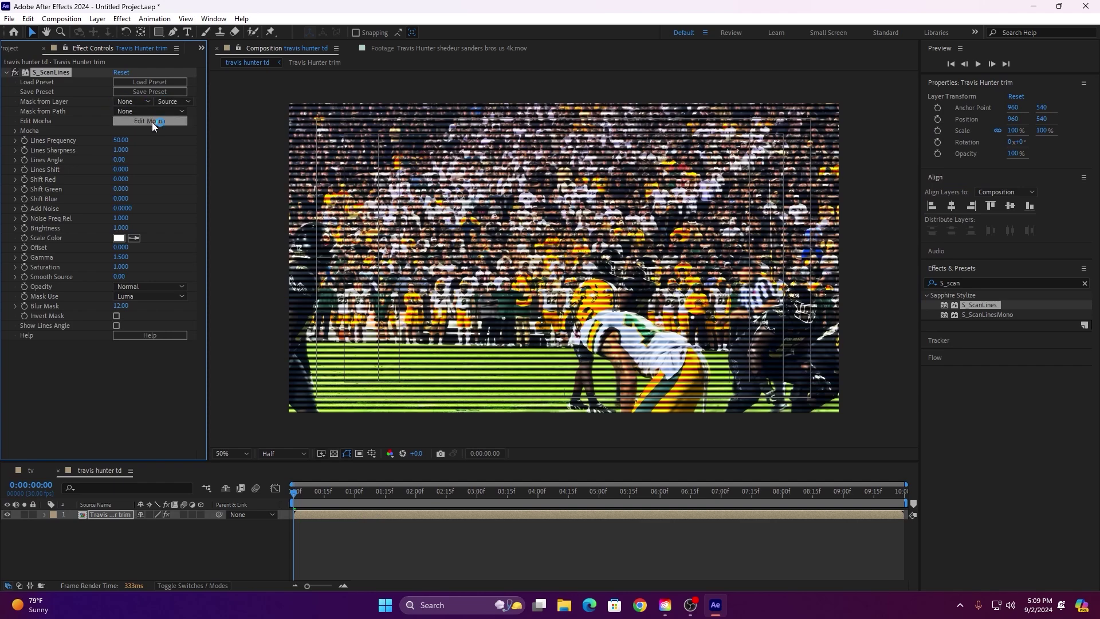
- Set S_ScanLines Lines Frequency to 80 and keyframe Lines Shift to 80 at the clip's end
click(121, 141)
text(80)
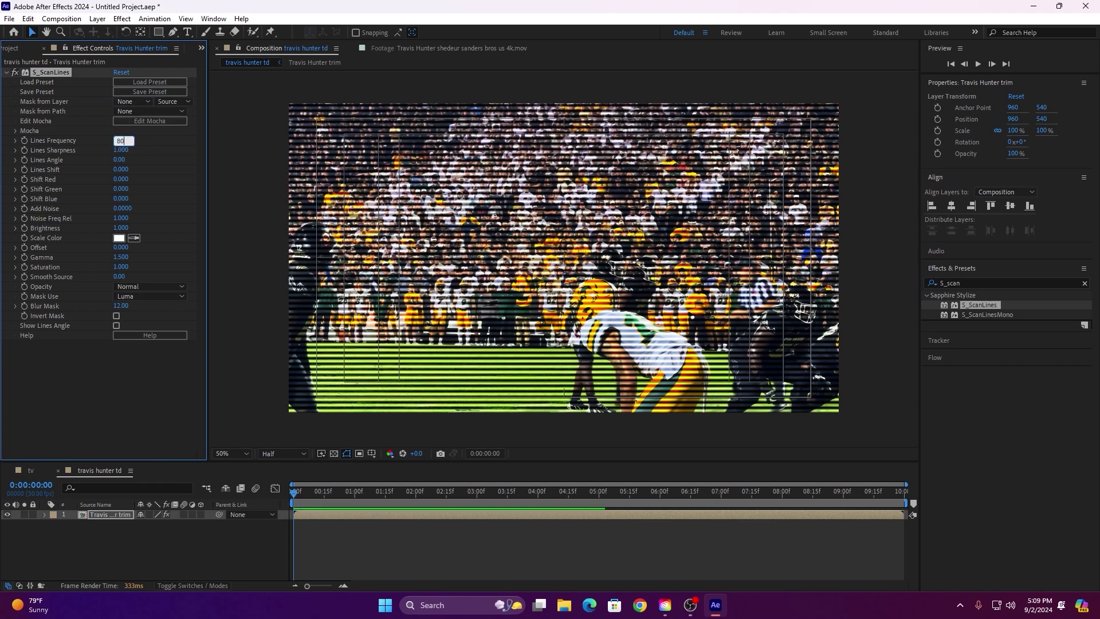
key(Return)
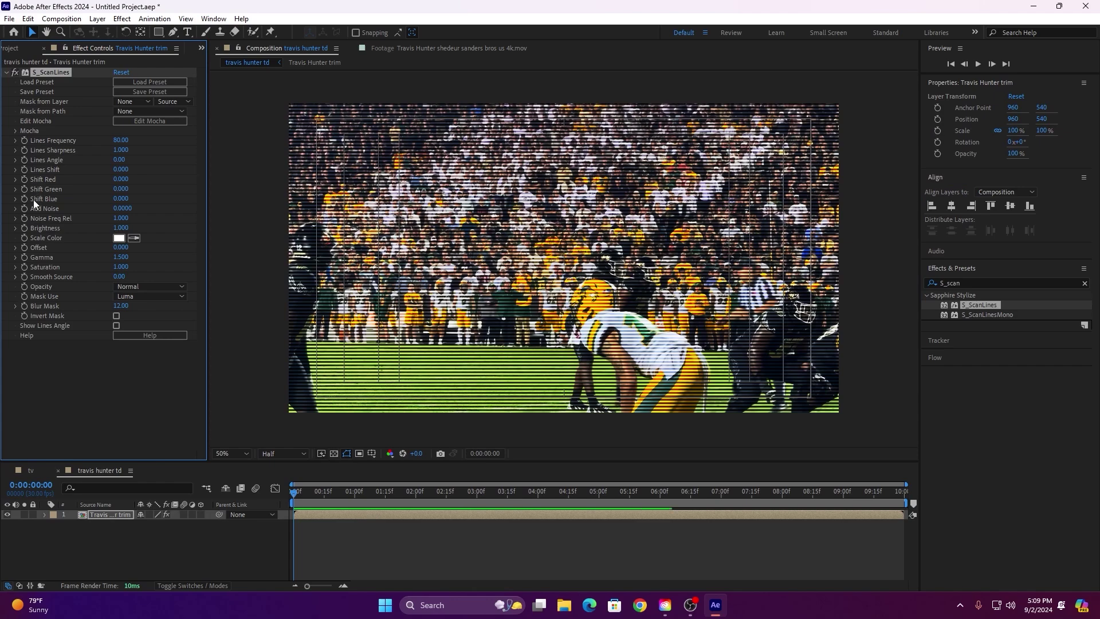
click(24, 170)
click(285, 496)
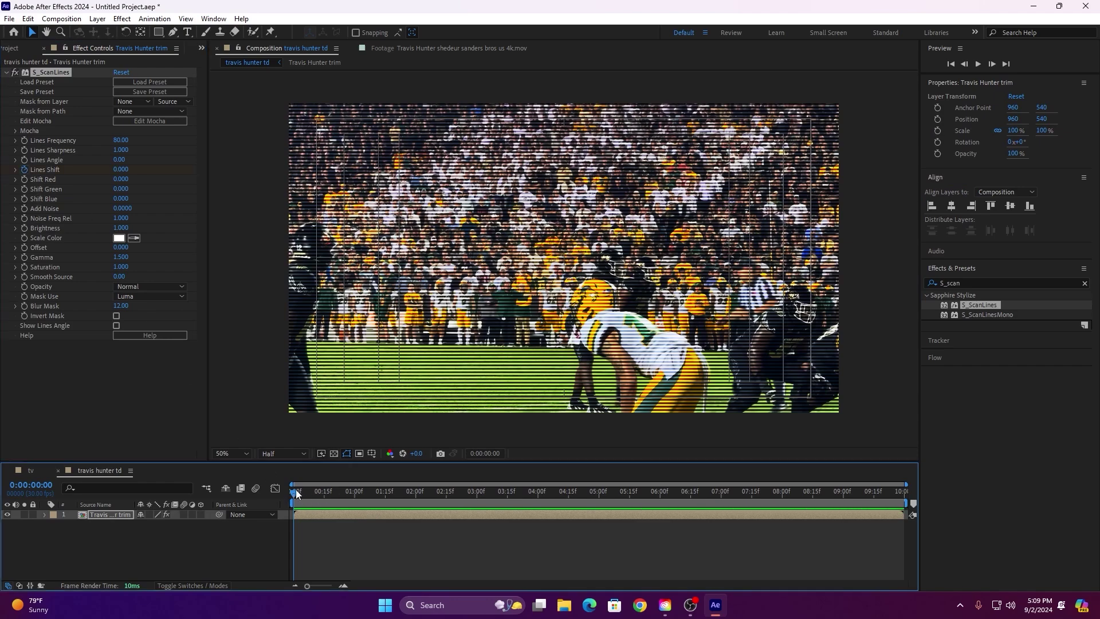
drag(297, 494, 904, 493)
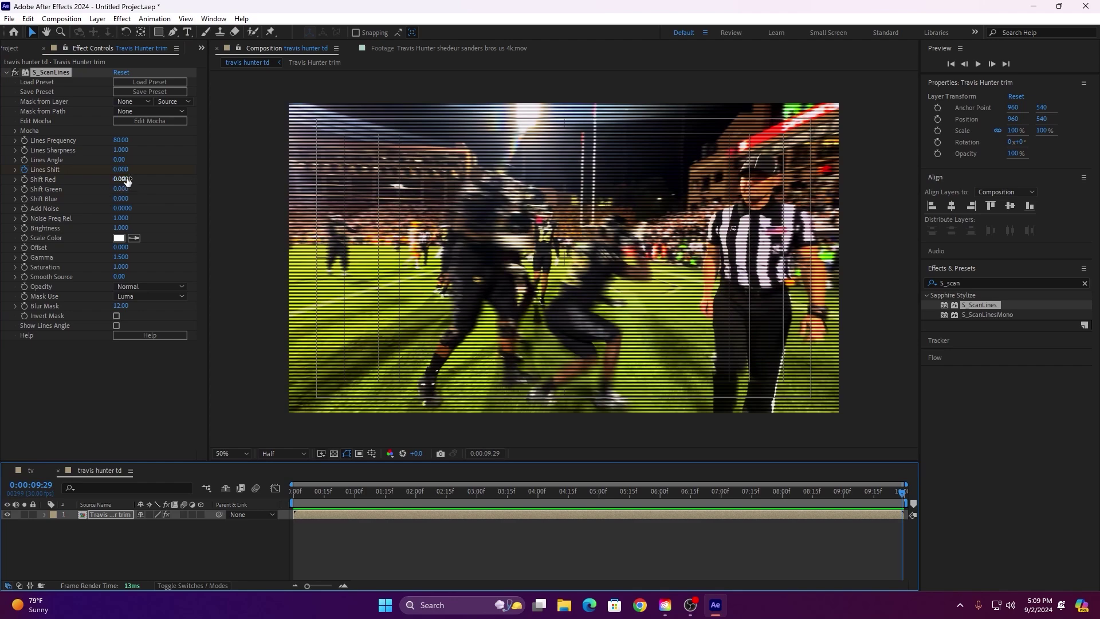
click(124, 171)
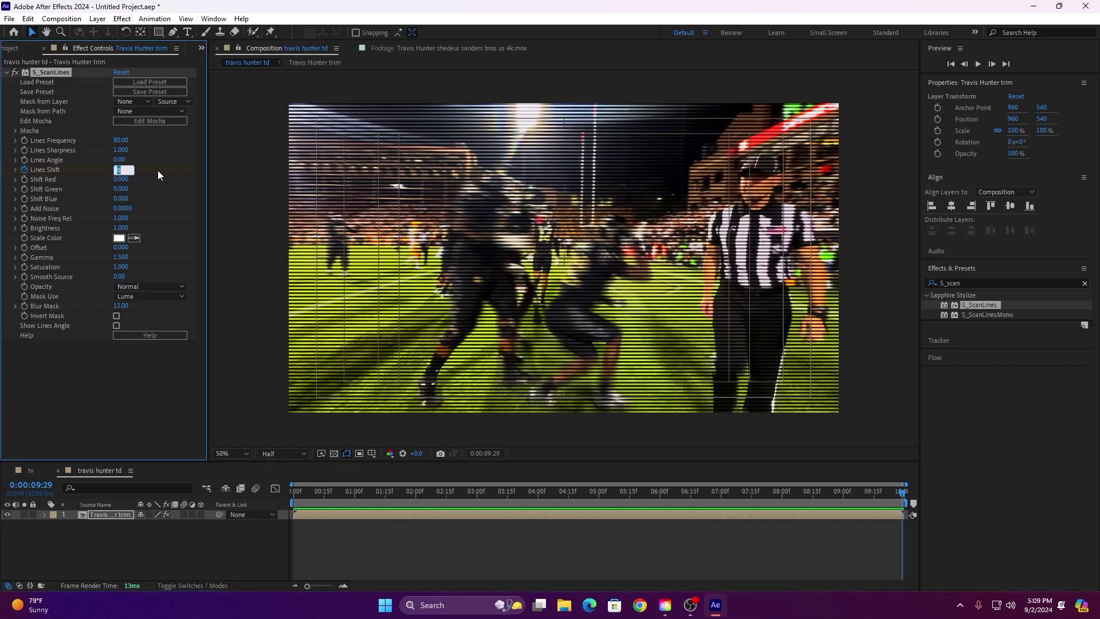
text(80)
key(Return)
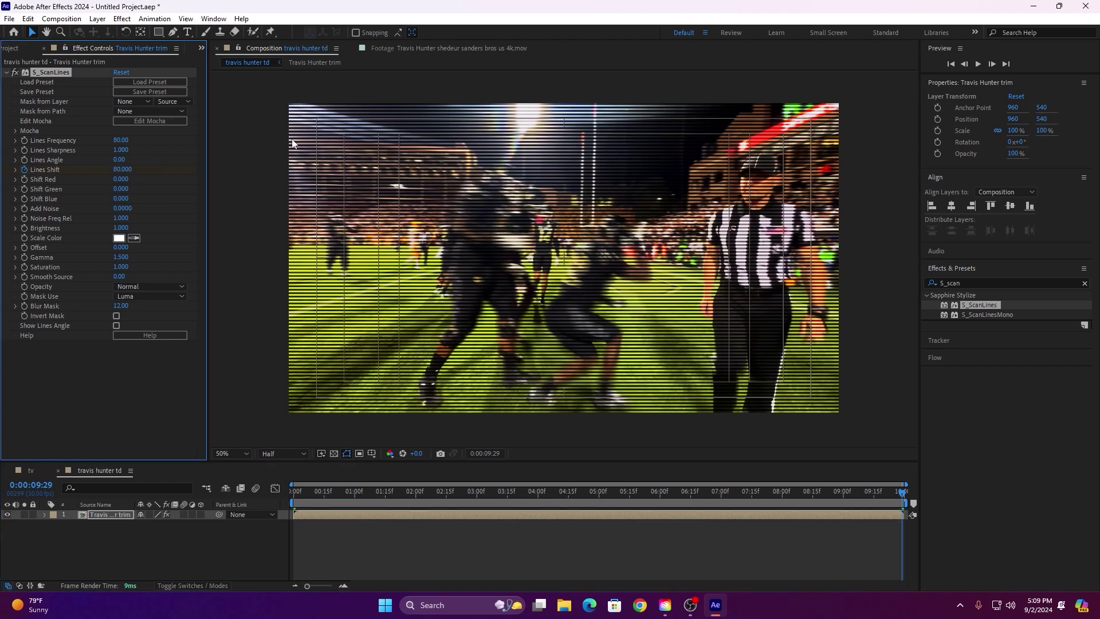
mouse_move(903, 494)
mouse_down()
mouse_move(263, 521)
mouse_move(331, 515)
mouse_move(255, 510)
mouse_up()
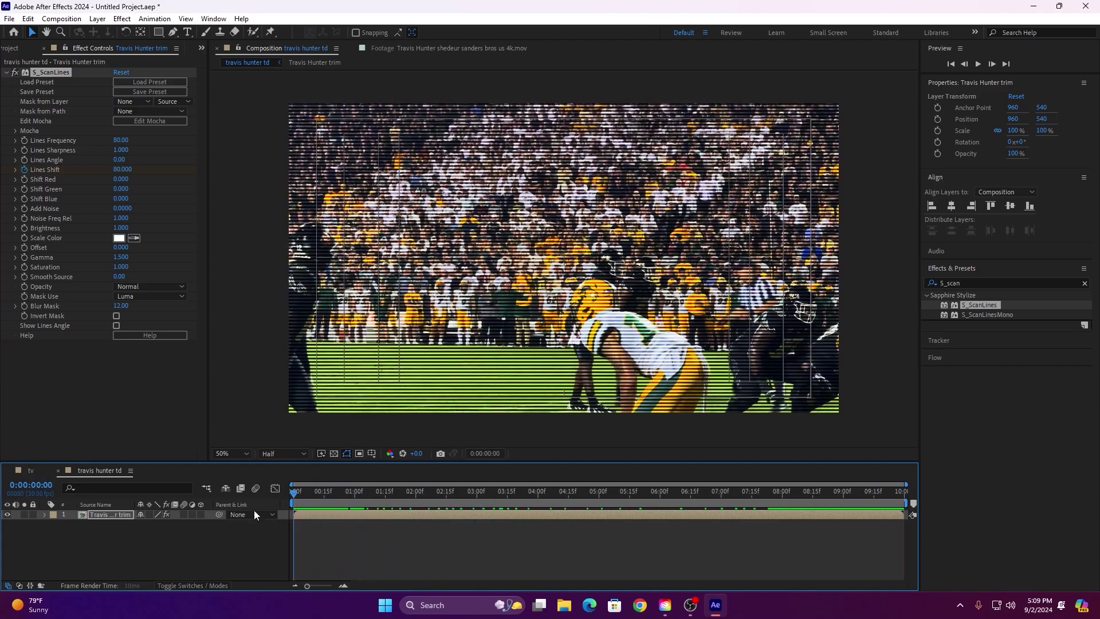
- Turn off the Title/Action Safe guides, collapse S_ScanLines, and search effects for 'optical'
click(369, 454)
click(390, 462)
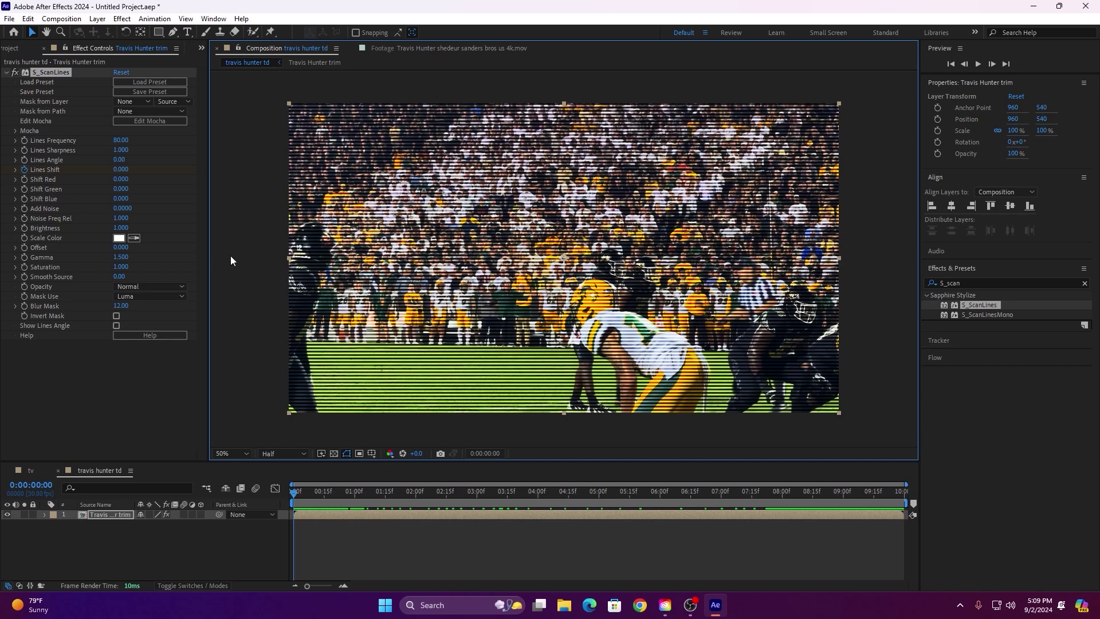
click(7, 73)
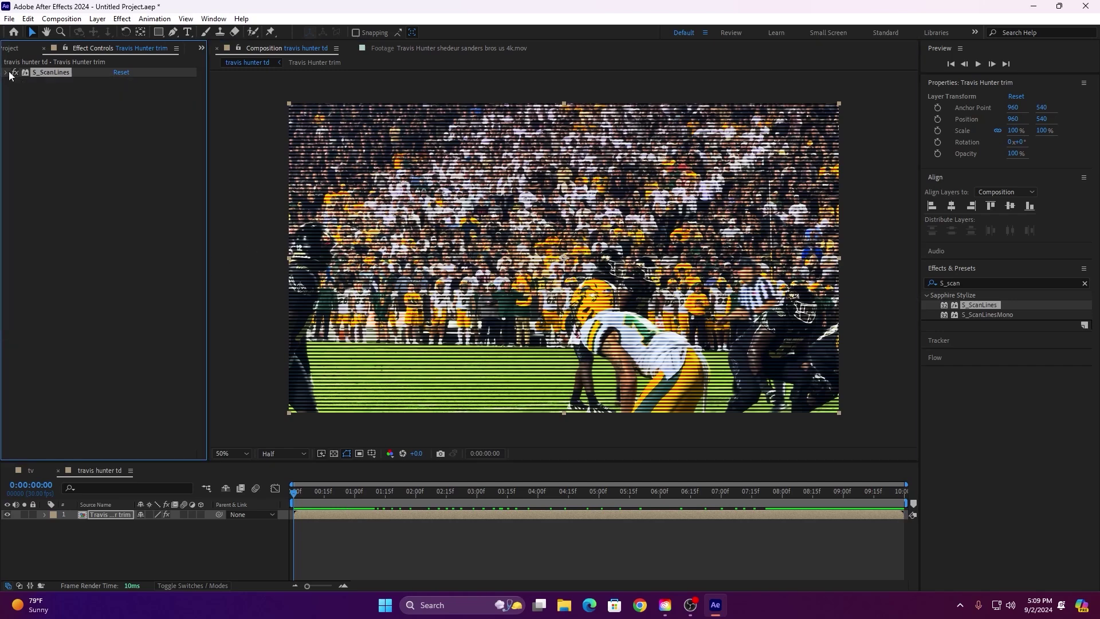
click(971, 283)
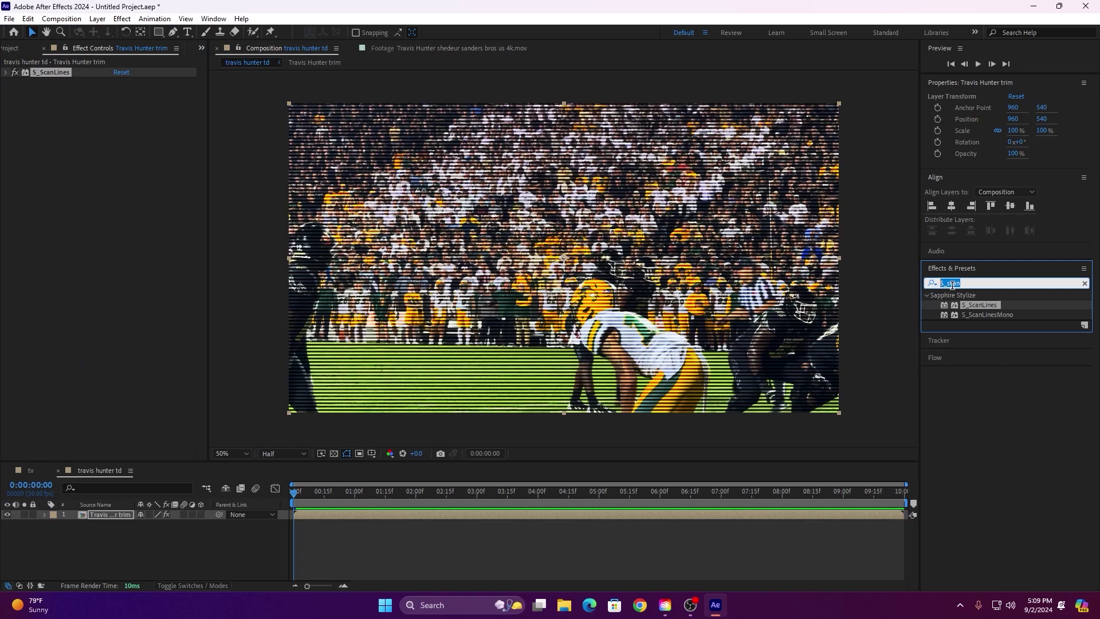
text(optical)
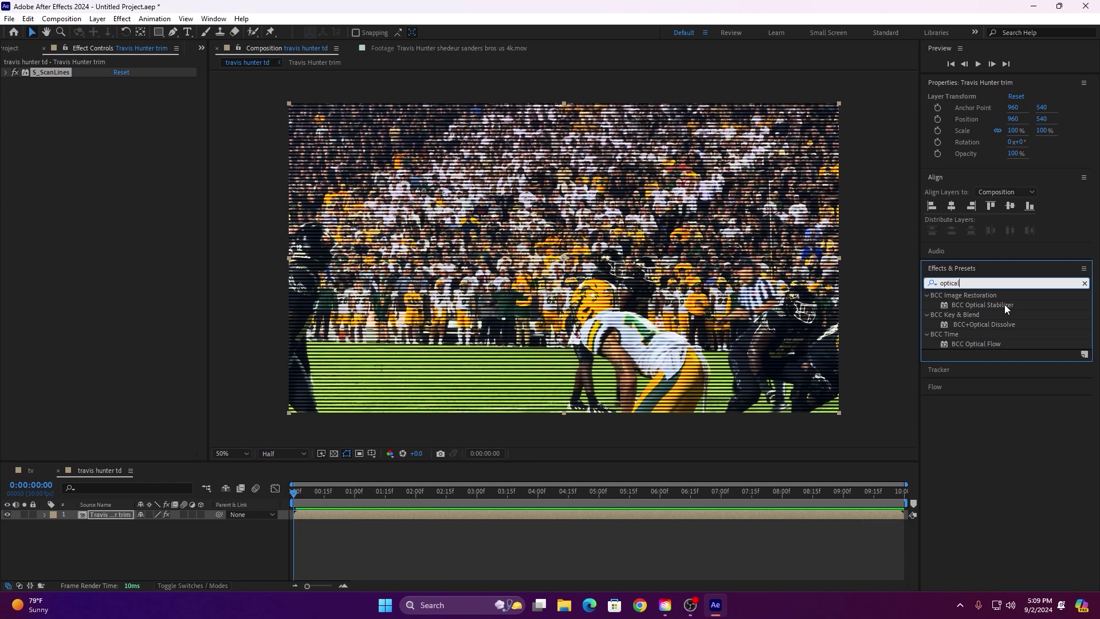
- Apply Optics Compensation to the football clip with Field Of View 60, then collapse it
key(BackSpace)
key(BackSpace)
key(BackSpace)
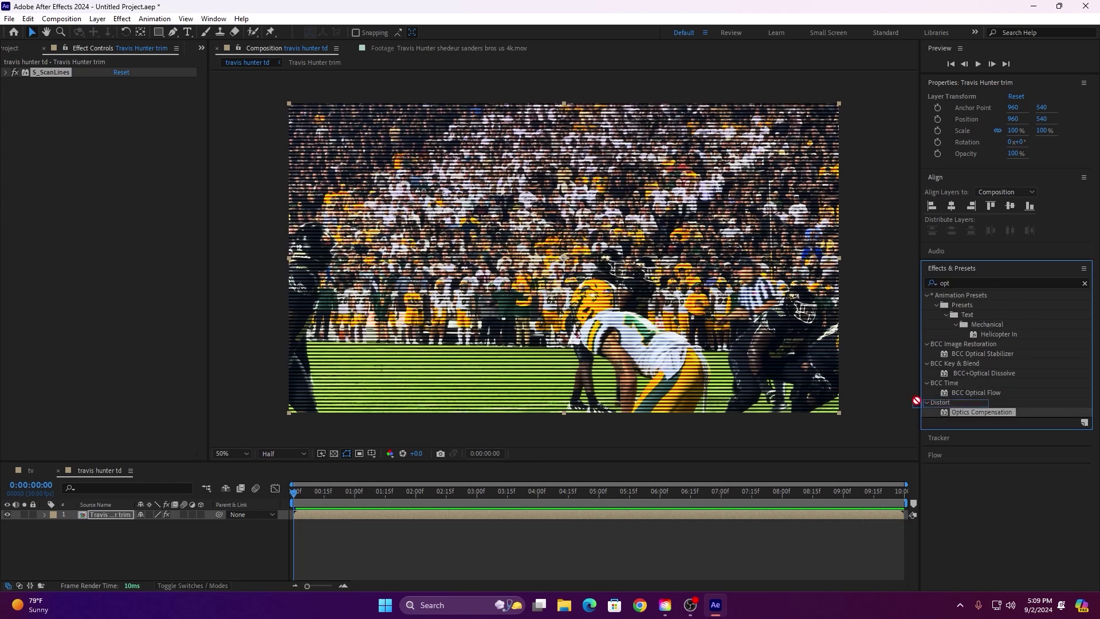
drag(948, 407, 58, 71)
click(119, 82)
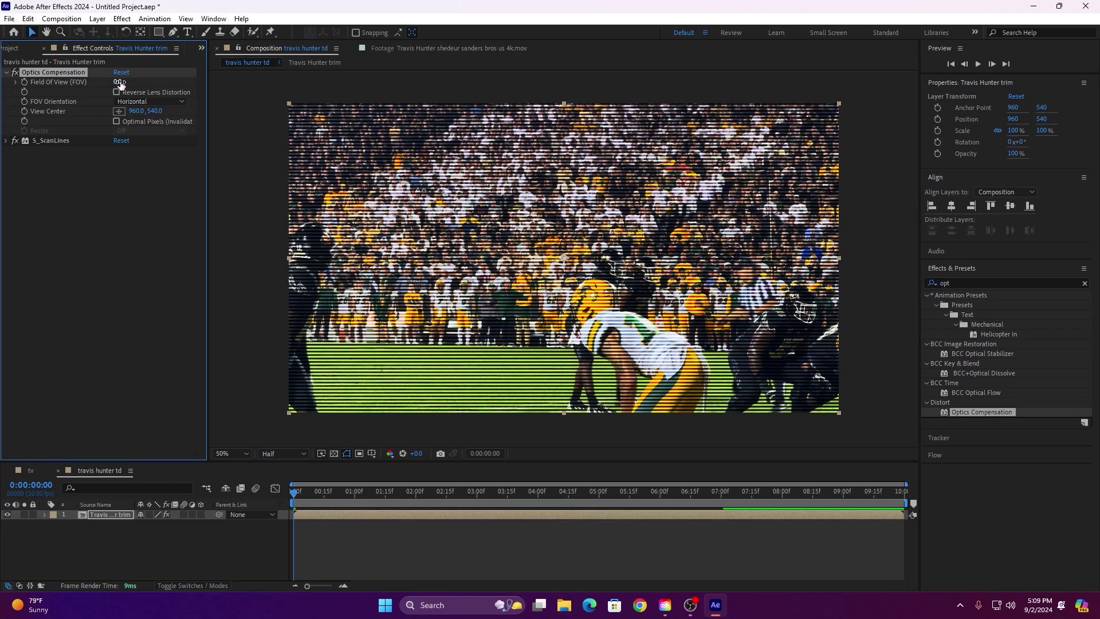
text(60)
key(Return)
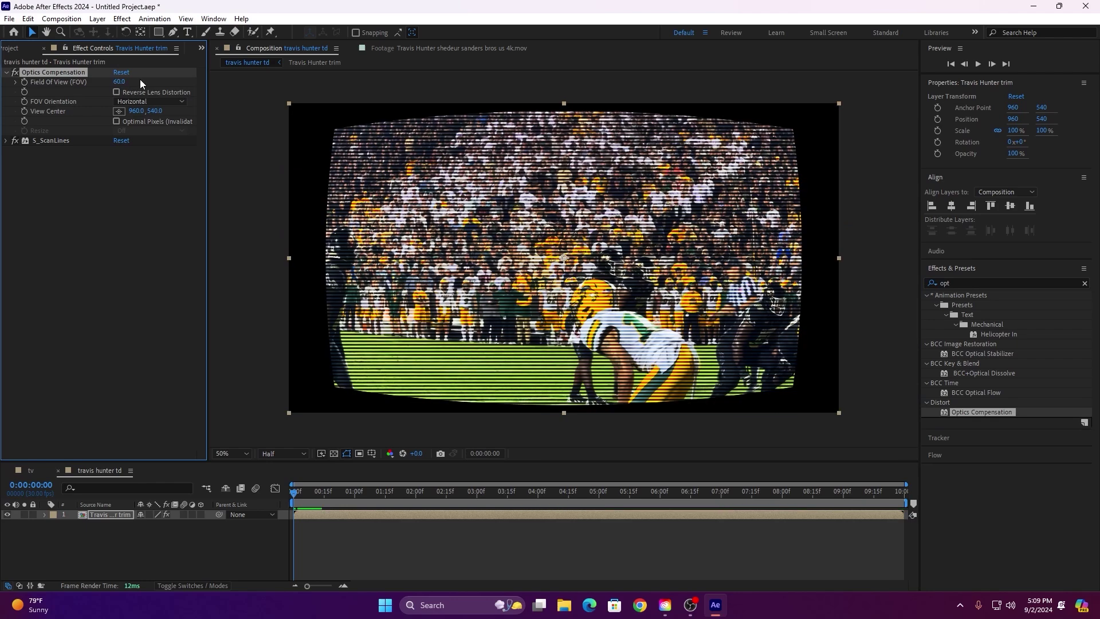
click(6, 72)
- Scrub and preview the barrel-distorted clip, then return to the composition start
click(527, 500)
mouse_move(527, 500)
mouse_down()
mouse_move(613, 513)
mouse_move(271, 508)
mouse_up()
key(space)
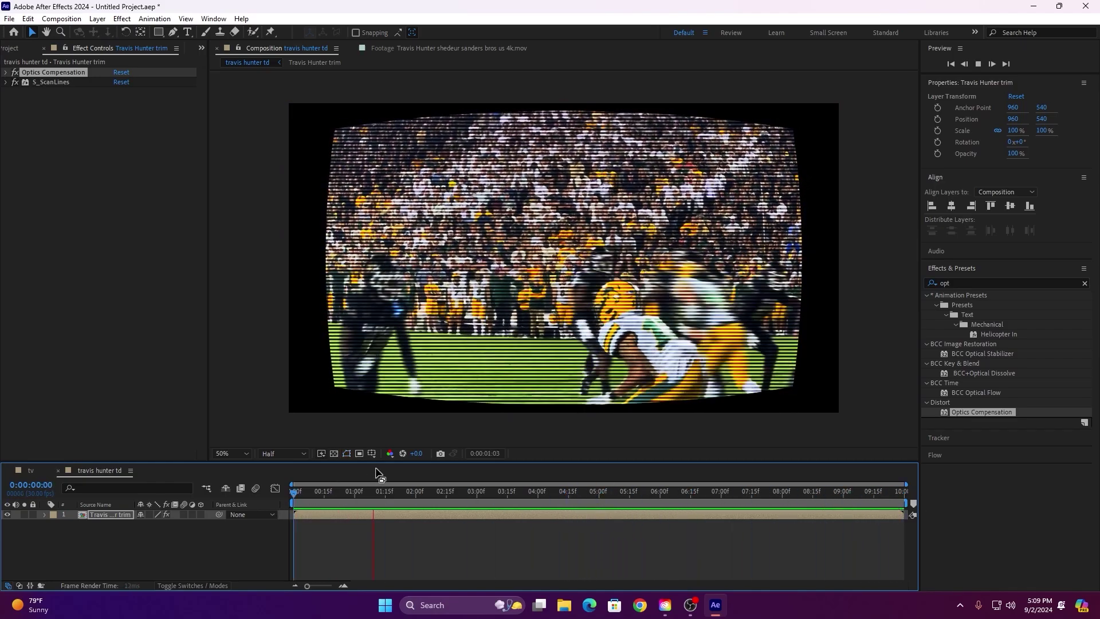
click(440, 491)
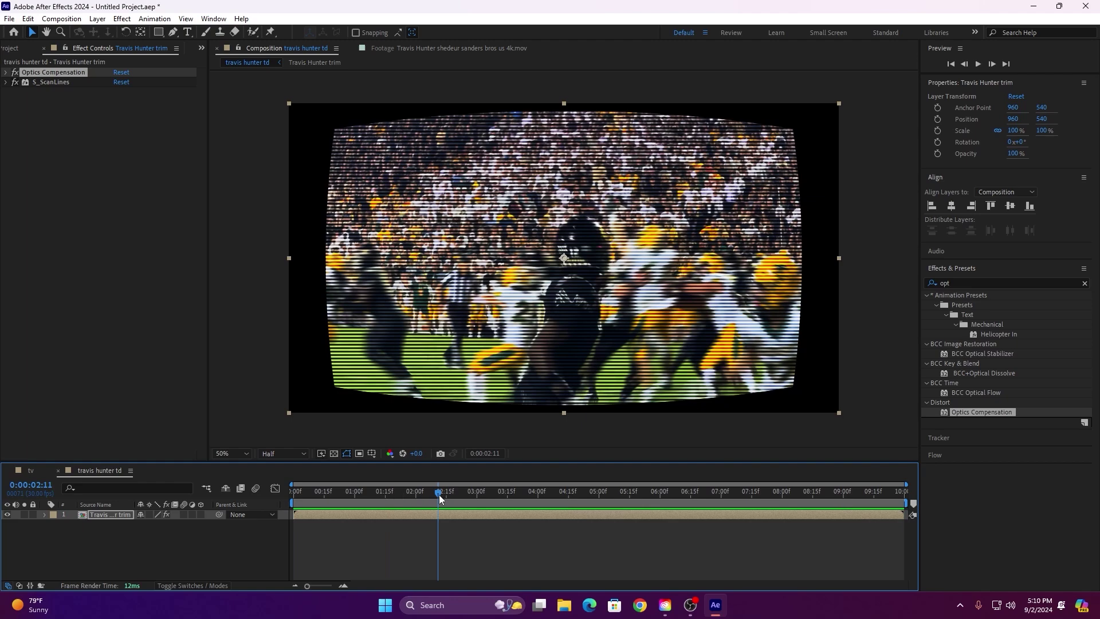
key(Home)
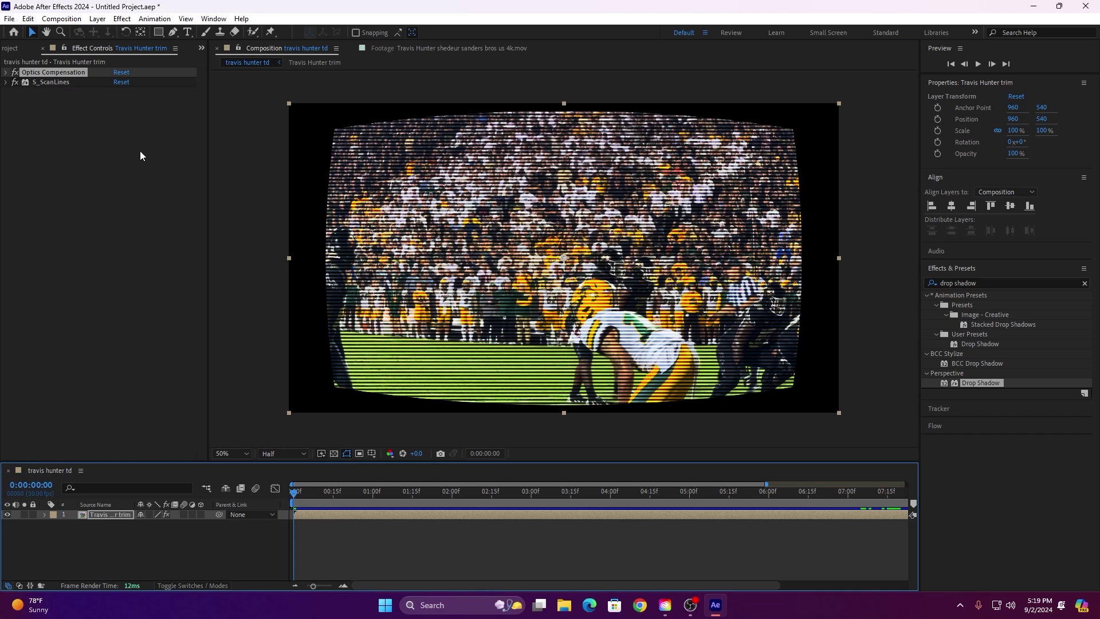
- Disable Optics Compensation and import 3d box tv.mov from Downloads
click(15, 73)
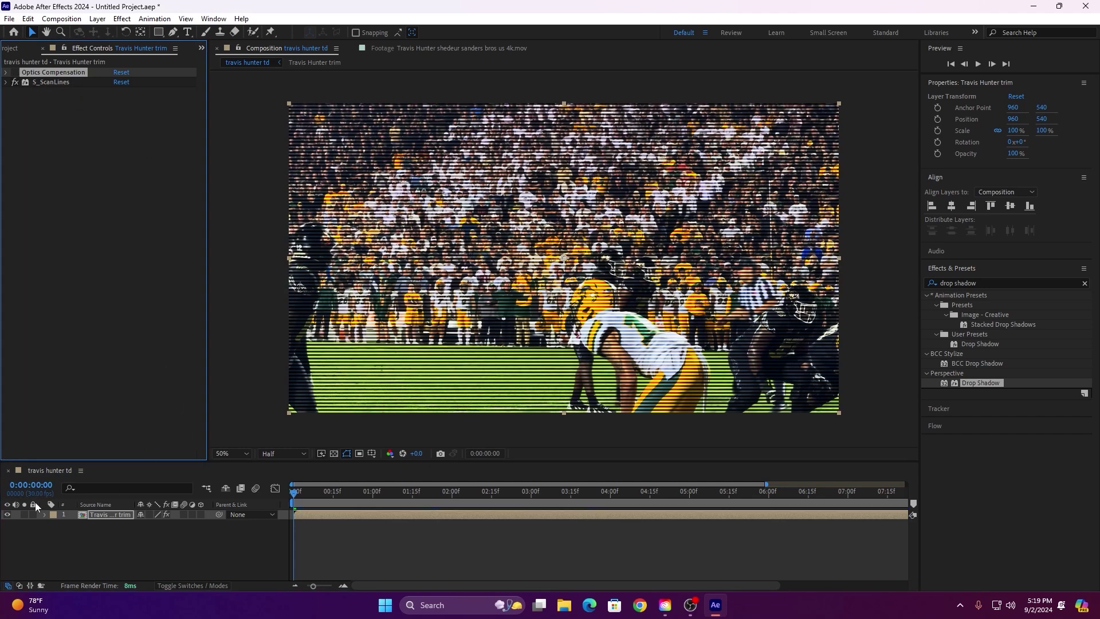
click(17, 49)
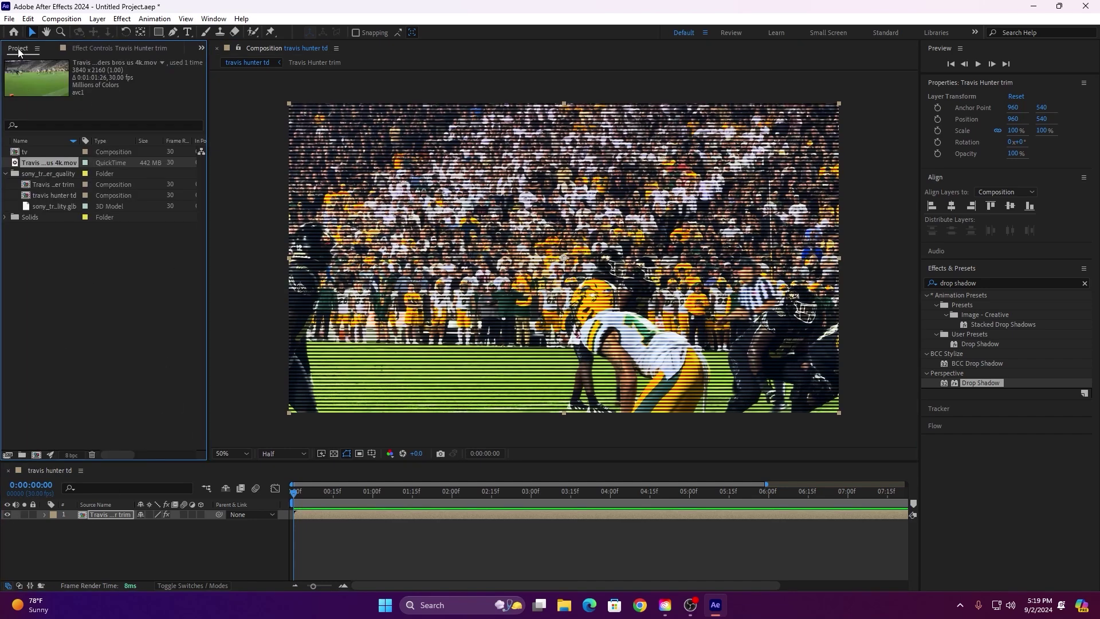
double_click(88, 281)
click(40, 153)
double_click(123, 106)
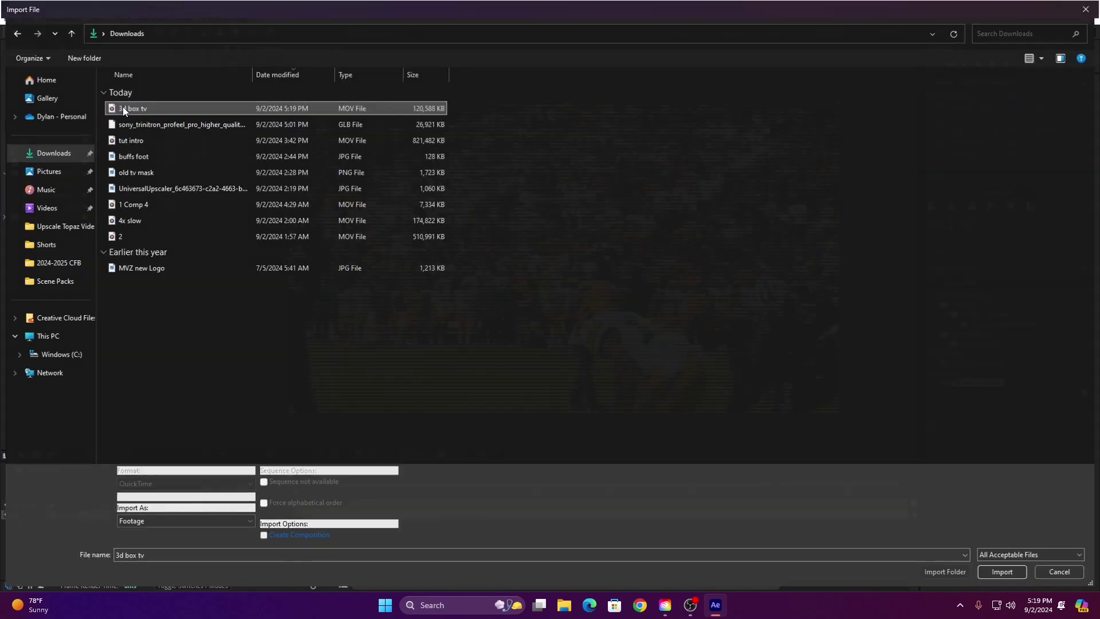
- Place the 3d box tv clip above the football footage and check a later frame
drag(15, 231, 320, 511)
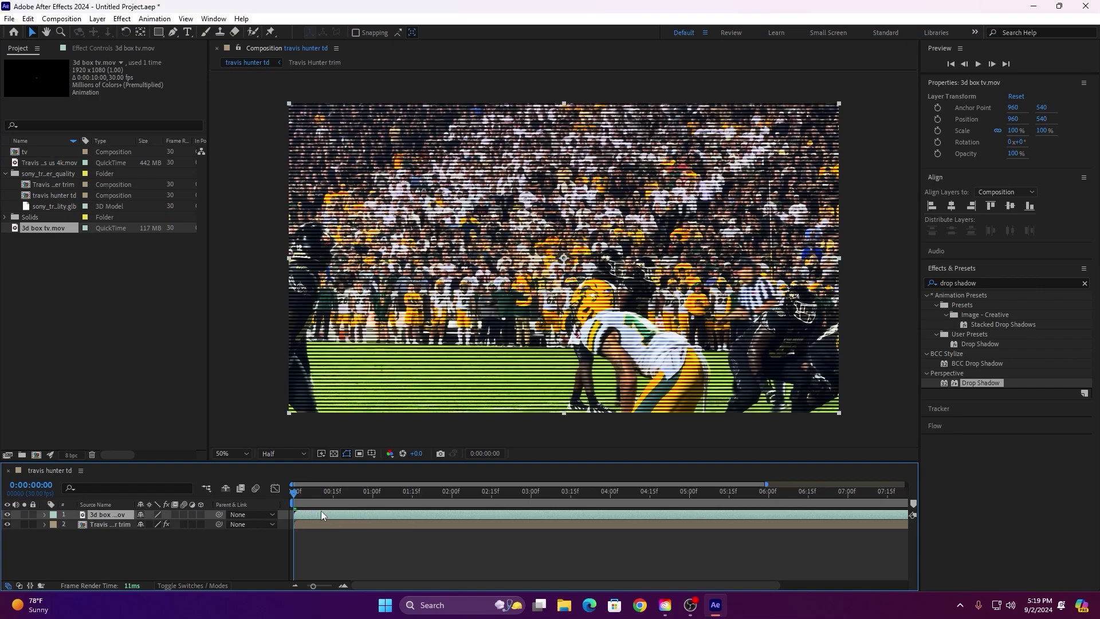
click(297, 585)
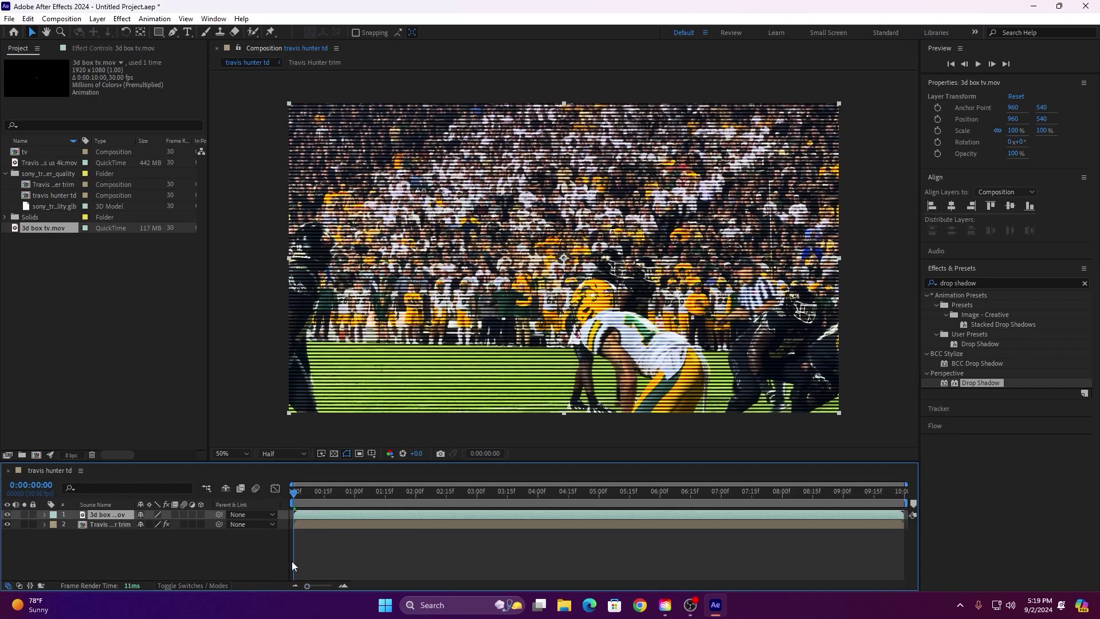
drag(294, 494, 606, 479)
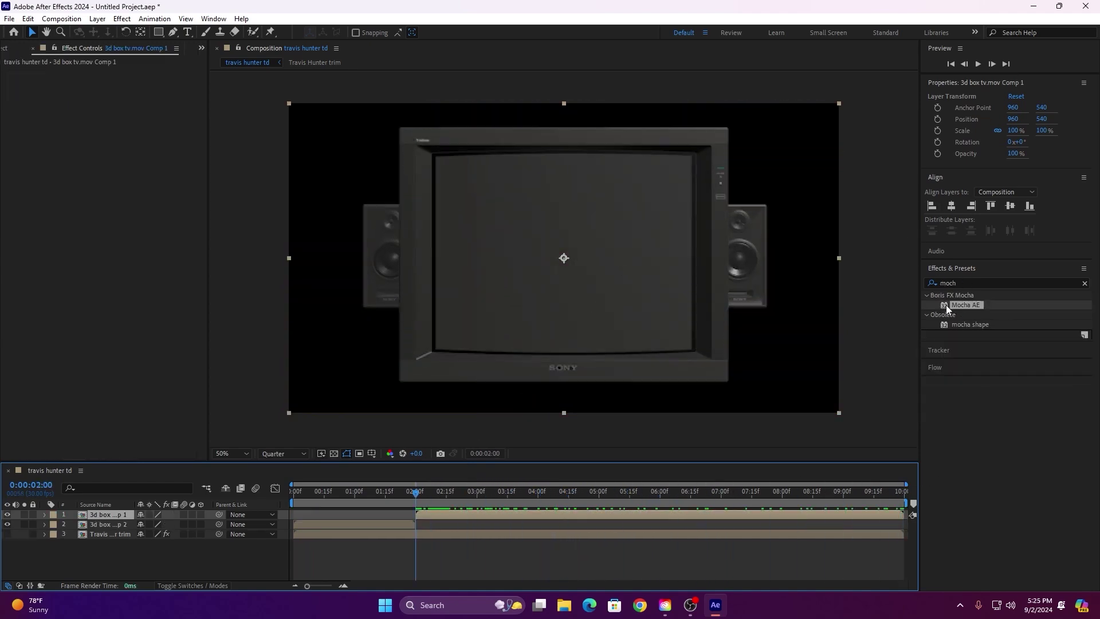
- Apply Mocha AE to the 3d box TV layer, set preview resolution to Full, and launch Mocha
drag(967, 305, 441, 514)
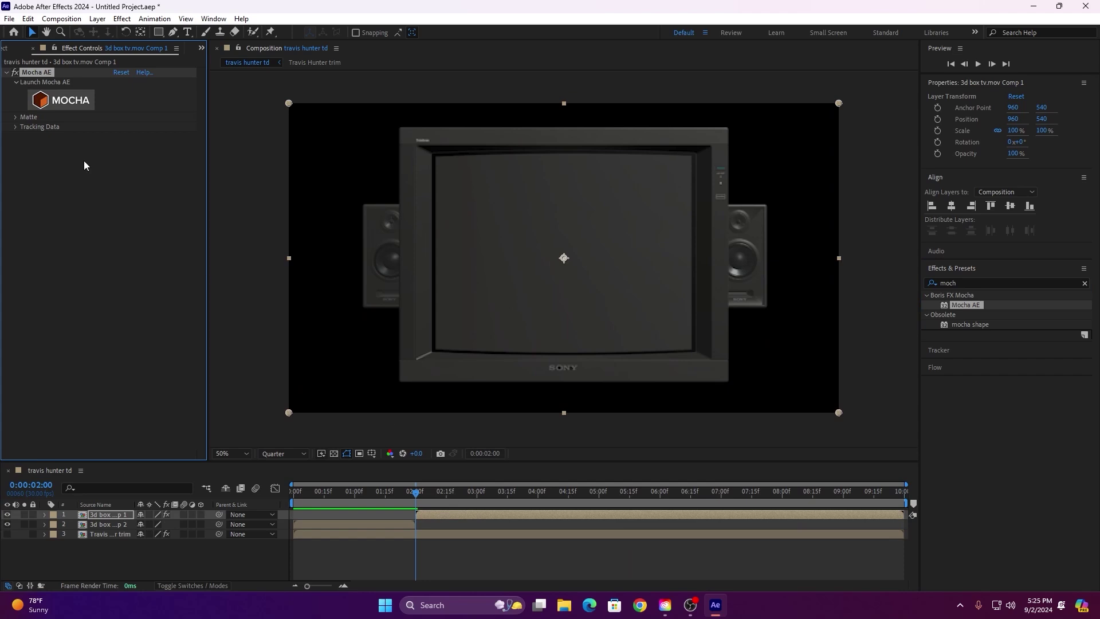
click(69, 100)
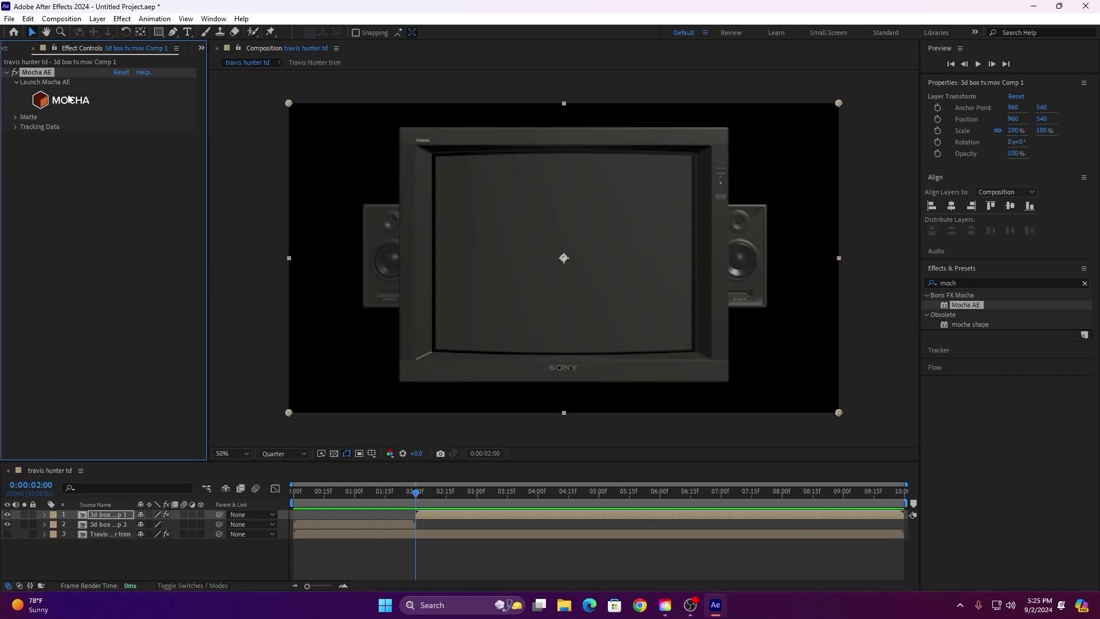
click(68, 100)
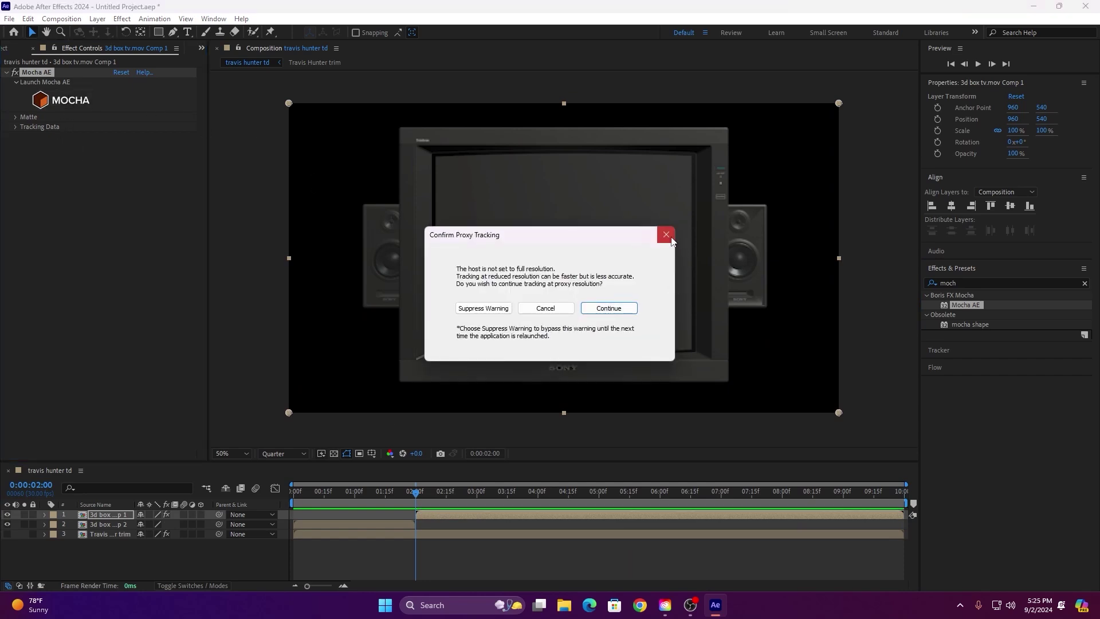
click(667, 235)
click(284, 453)
click(281, 478)
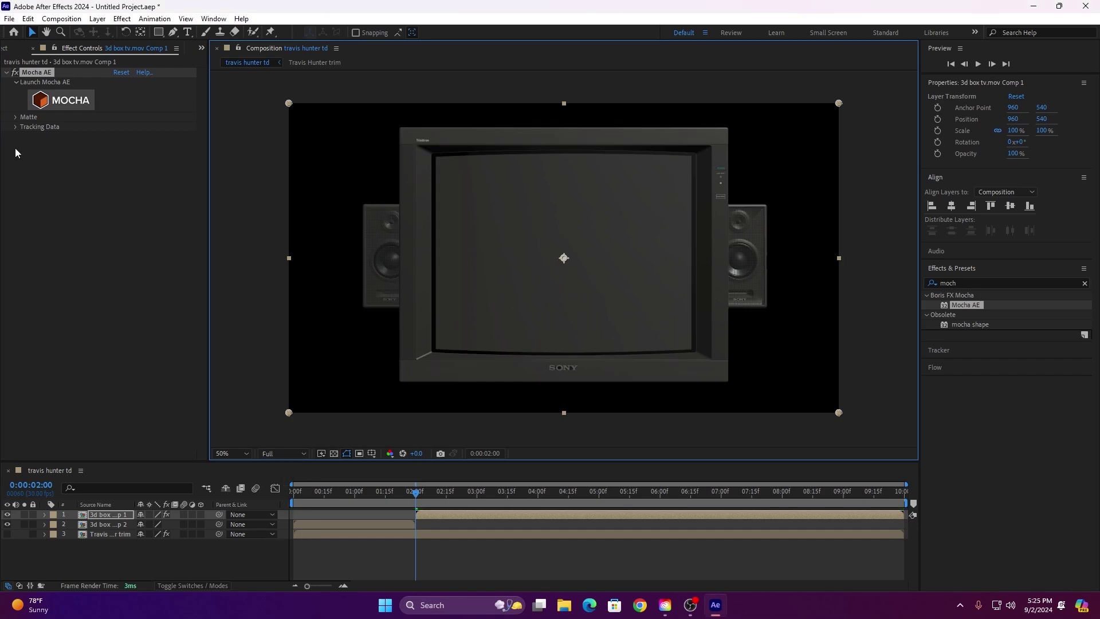
click(68, 100)
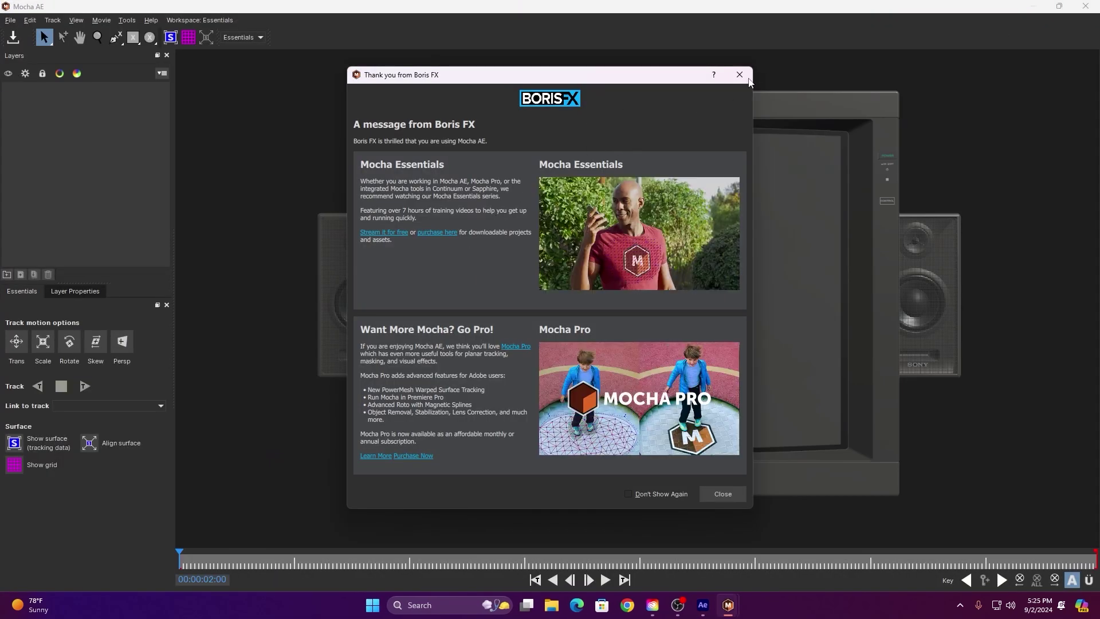
- Dismiss the welcome messages and draw a four-corner tracking shape around the TV bezel
click(739, 74)
click(901, 101)
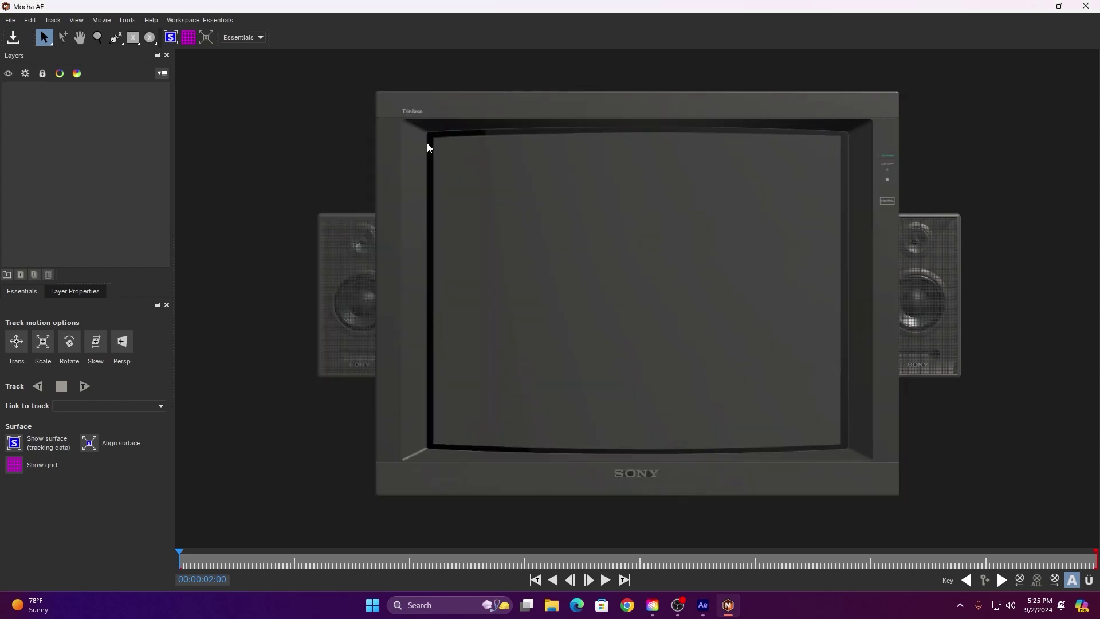
click(117, 37)
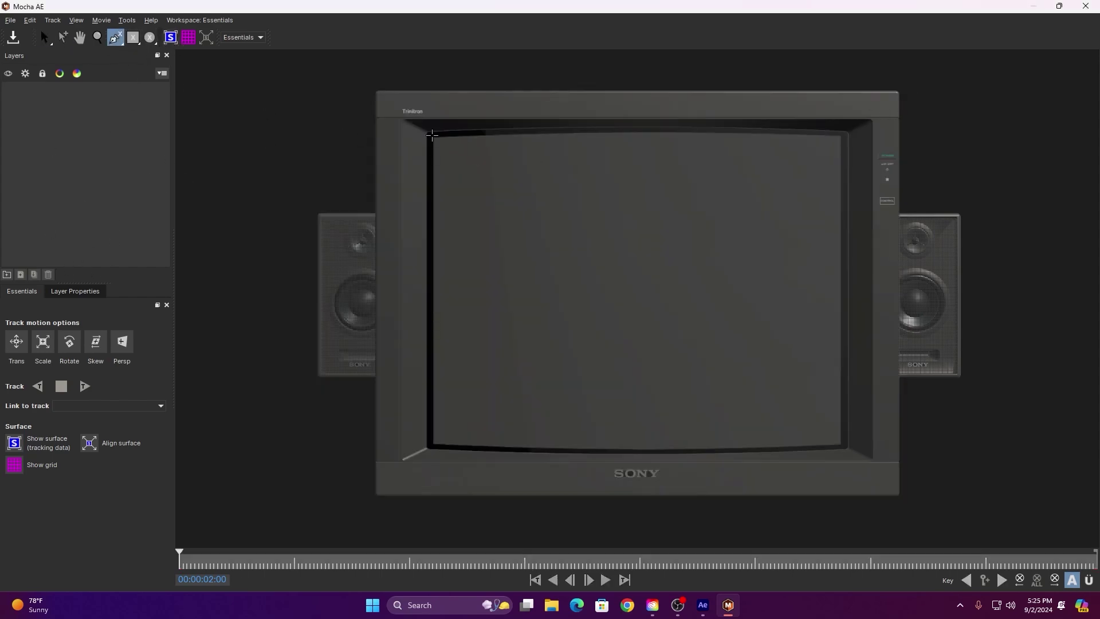
click(428, 132)
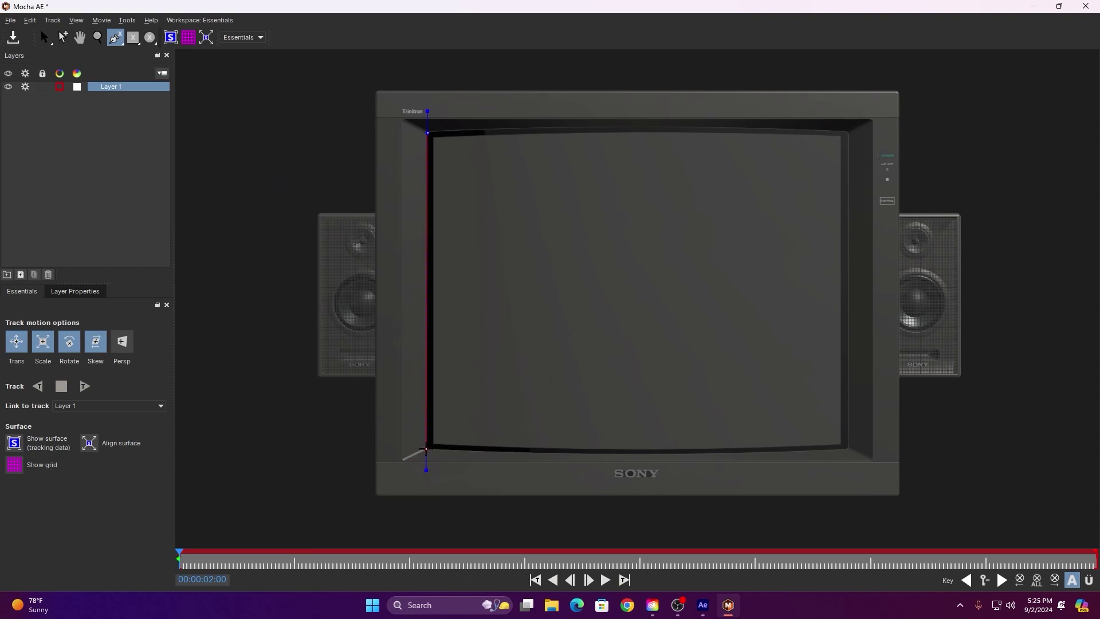
click(426, 449)
click(849, 449)
click(847, 131)
right_click(847, 132)
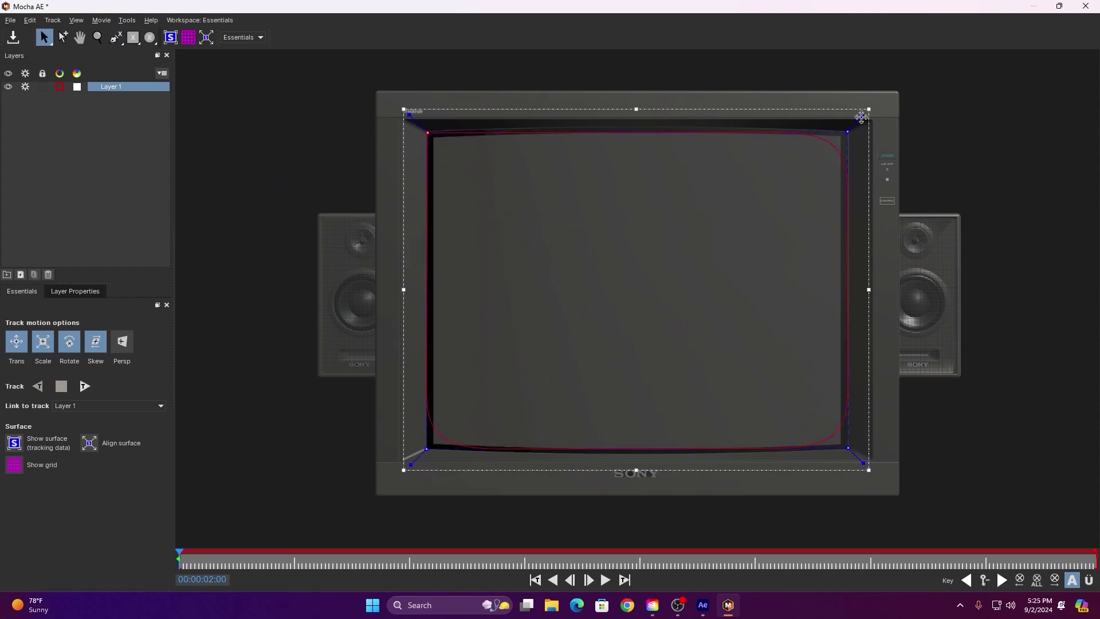
drag(403, 464, 399, 467)
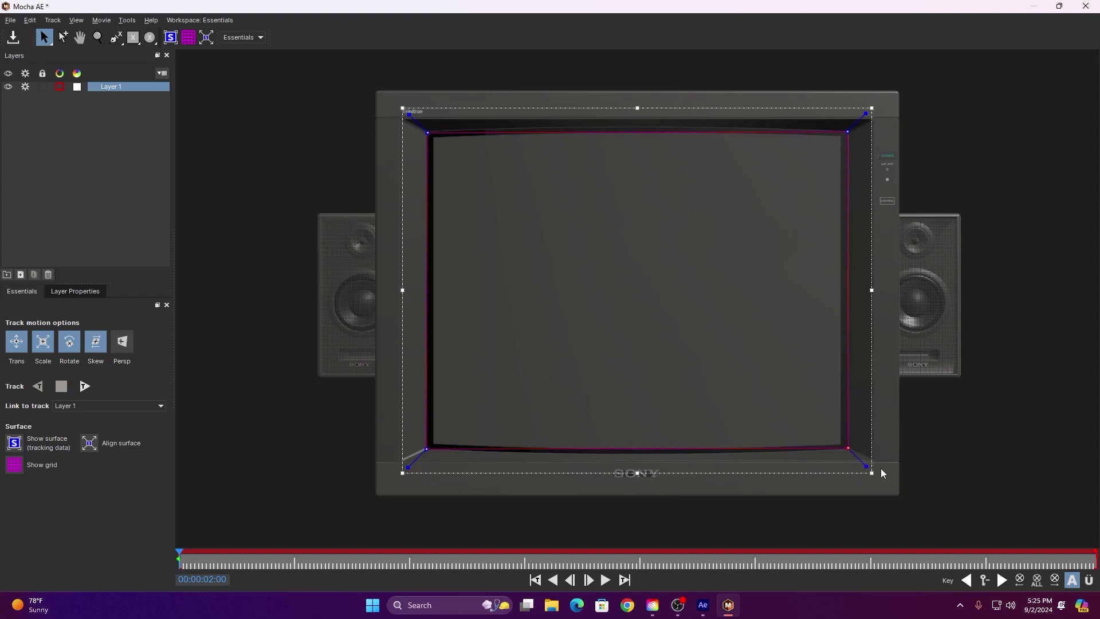
- Pin the planar surface's four corners to the TV screen corners
click(170, 36)
drag(480, 171, 429, 134)
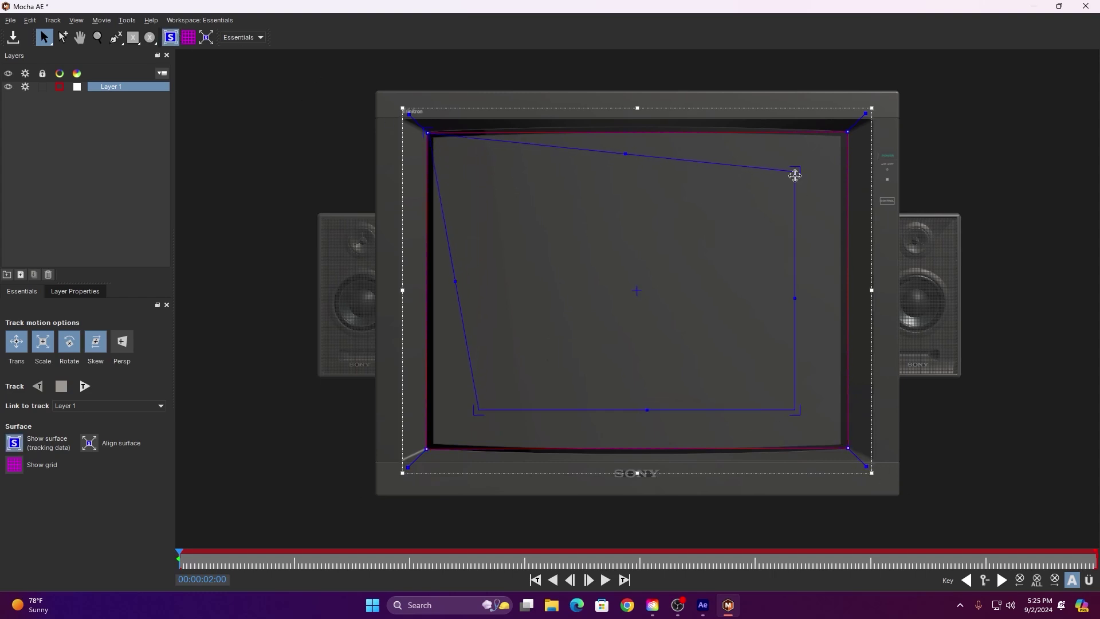
drag(796, 171, 848, 132)
drag(795, 410, 842, 448)
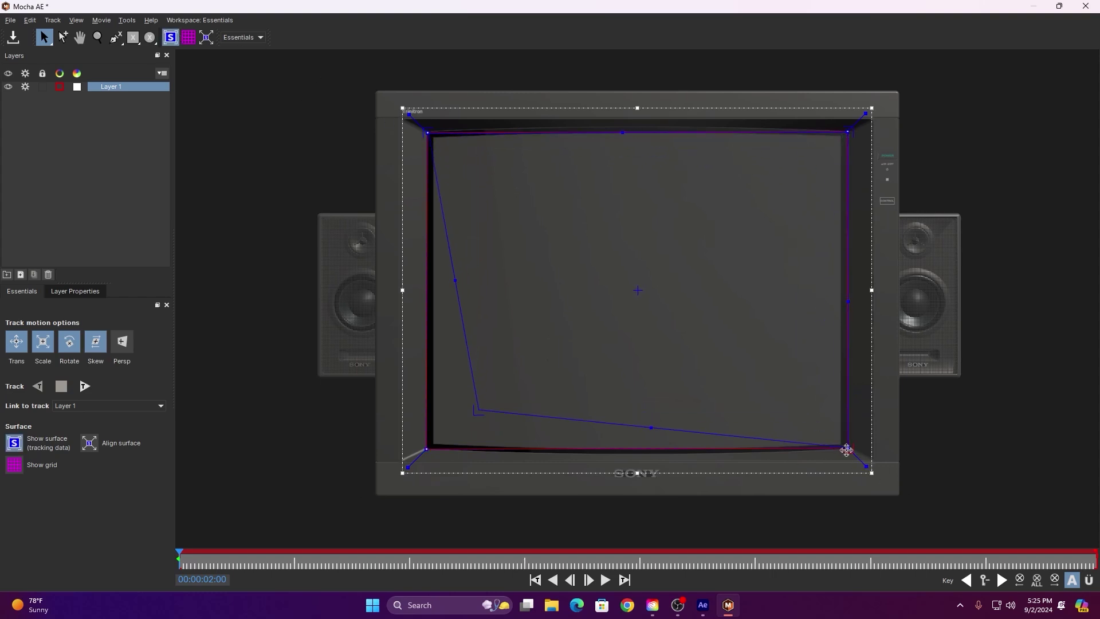
drag(479, 410, 427, 448)
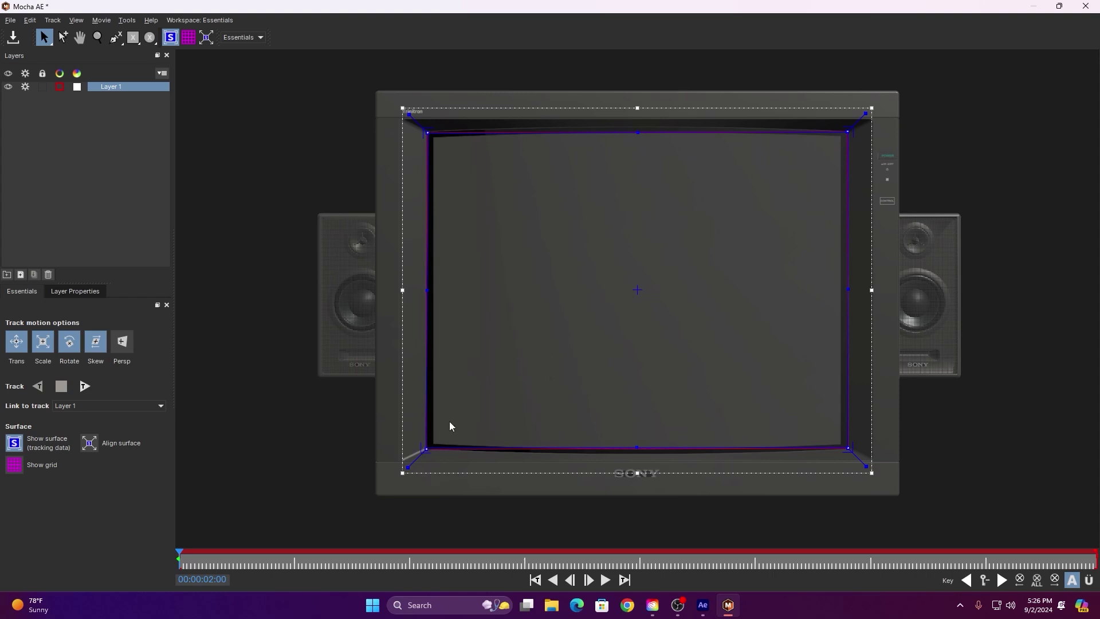
drag(637, 447, 637, 449)
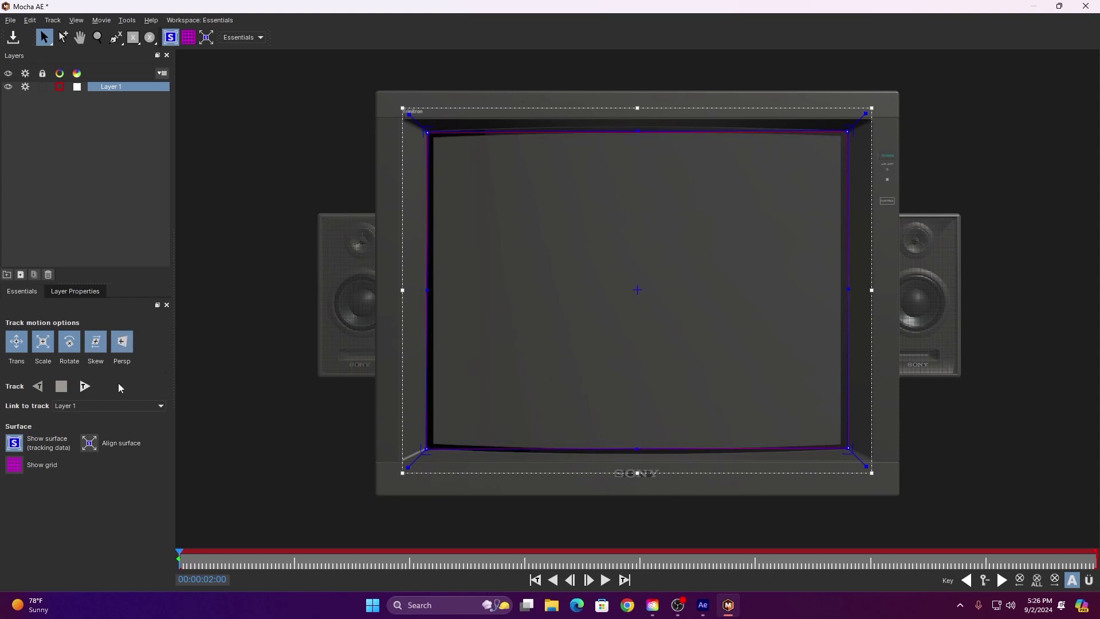
- Track the shape forward through the clip, save the Mocha project, and close Mocha
click(92, 389)
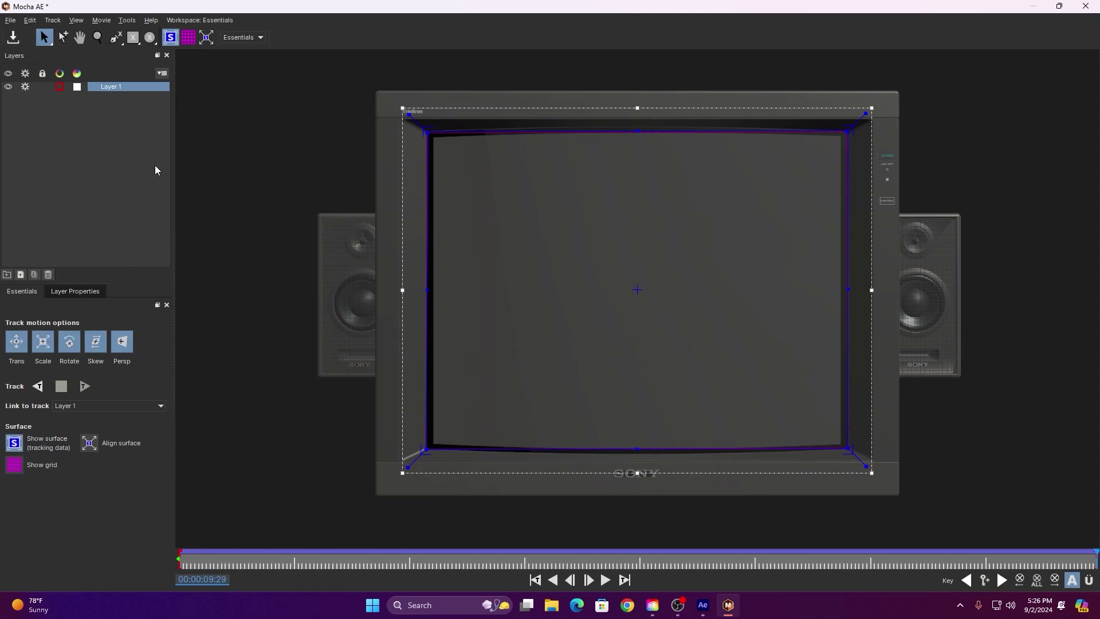
click(14, 38)
click(1085, 6)
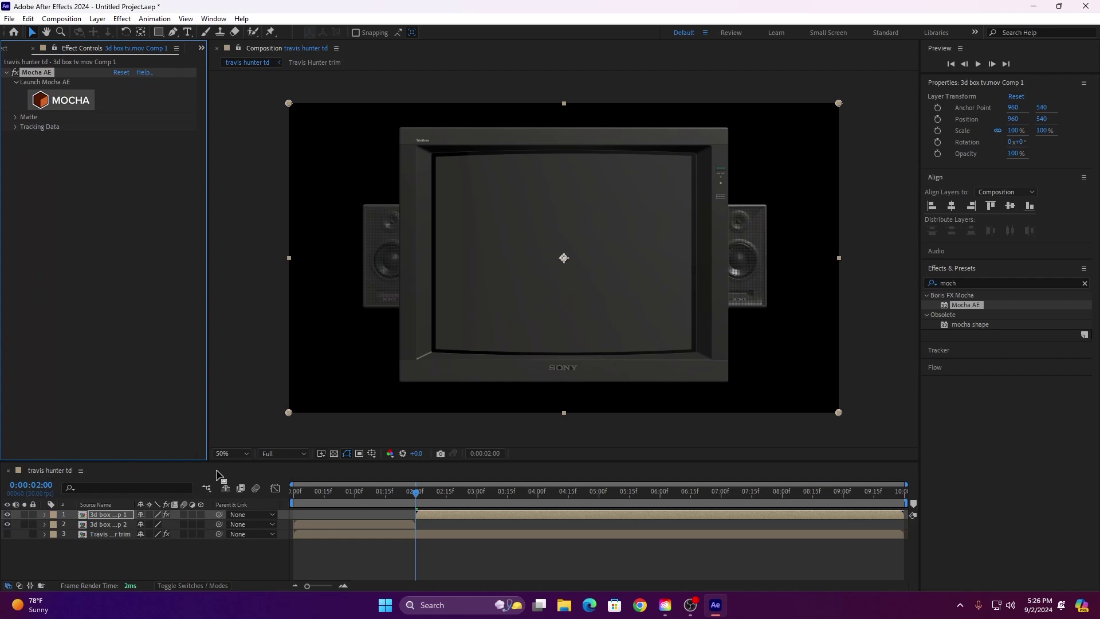
- Move the Travis Hunter trim layer to the top and make it visible
click(126, 534)
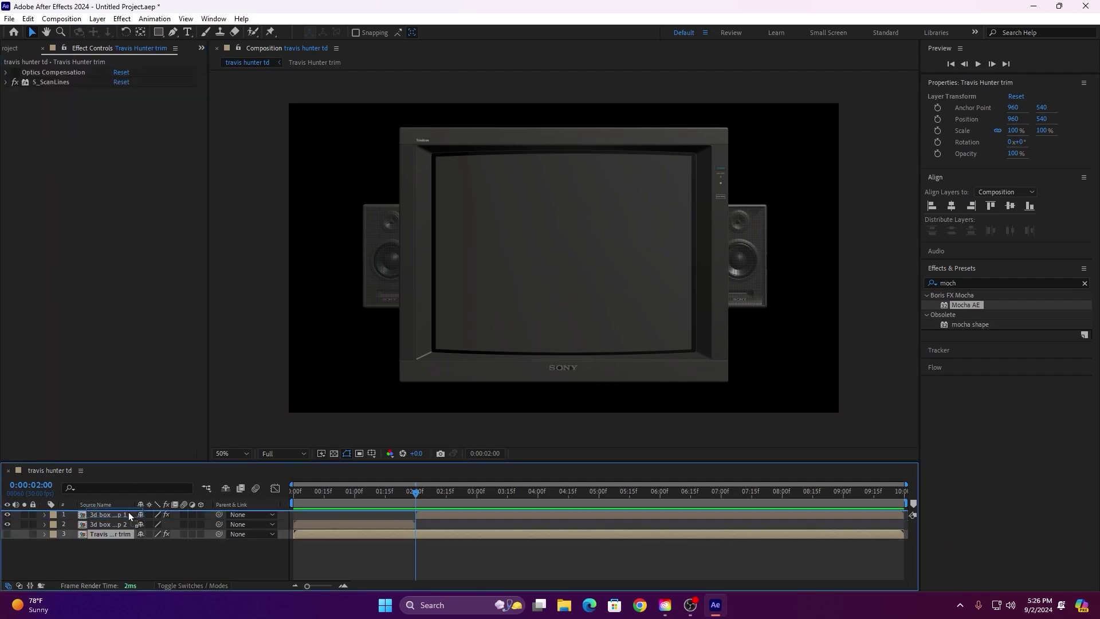
drag(129, 513, 128, 511)
click(7, 514)
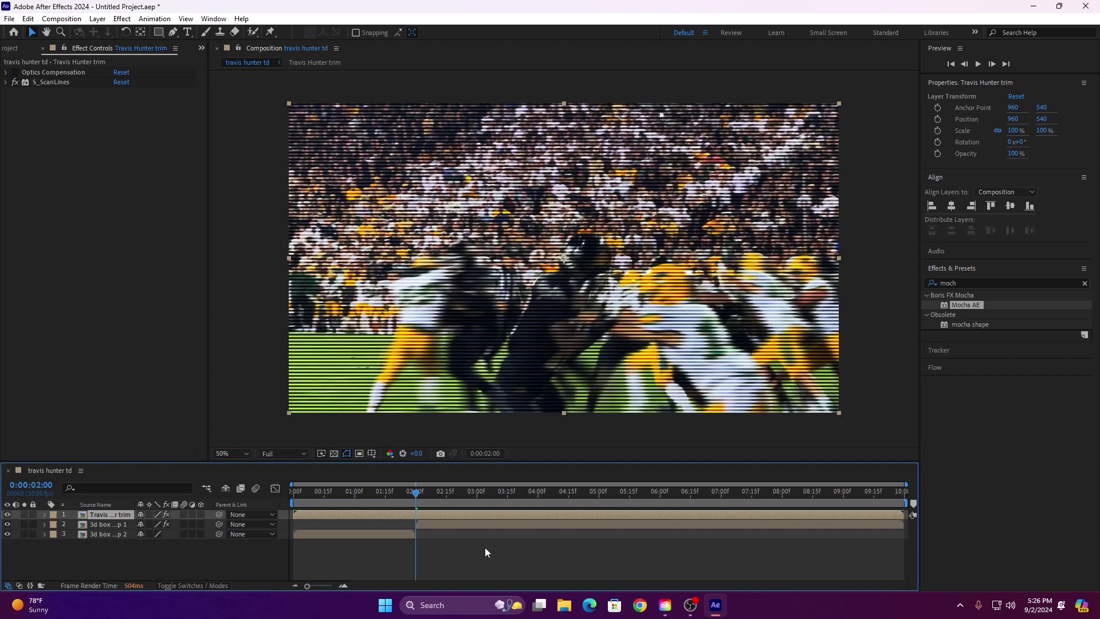
- Export the Mocha track as Corner Pin (Support Motion Blur) onto Travis Hunter trim and apply it
click(464, 527)
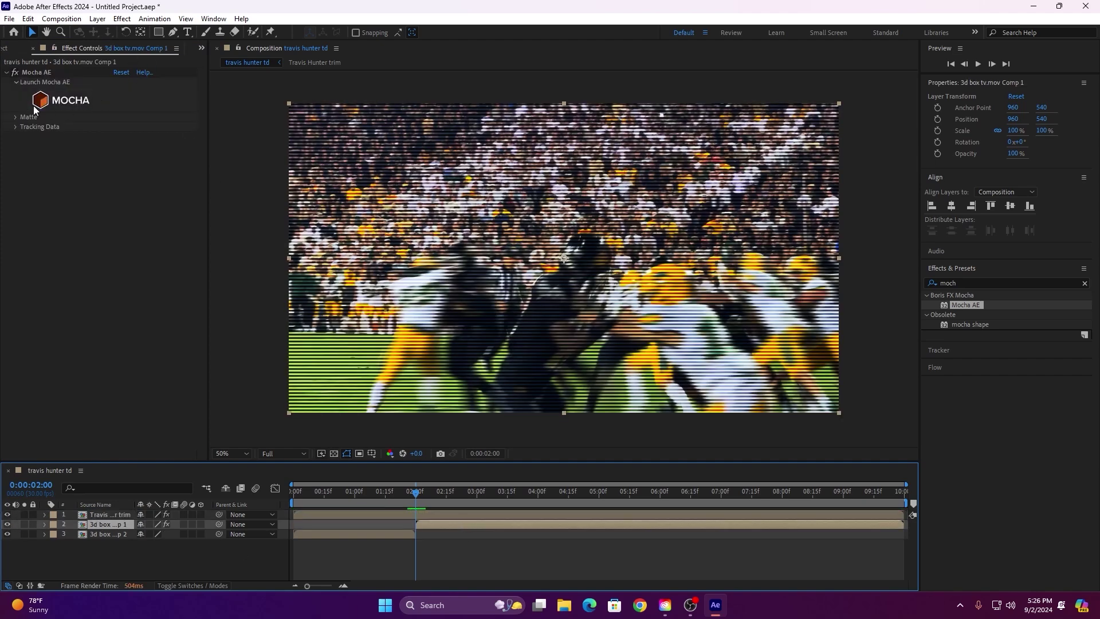
click(15, 128)
click(15, 126)
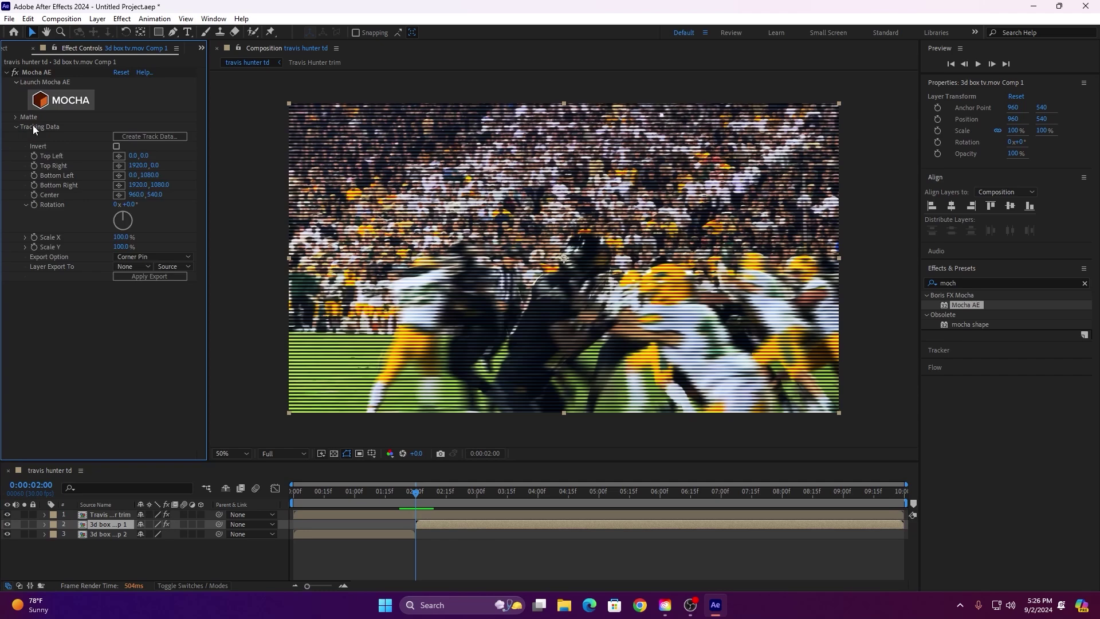
click(147, 138)
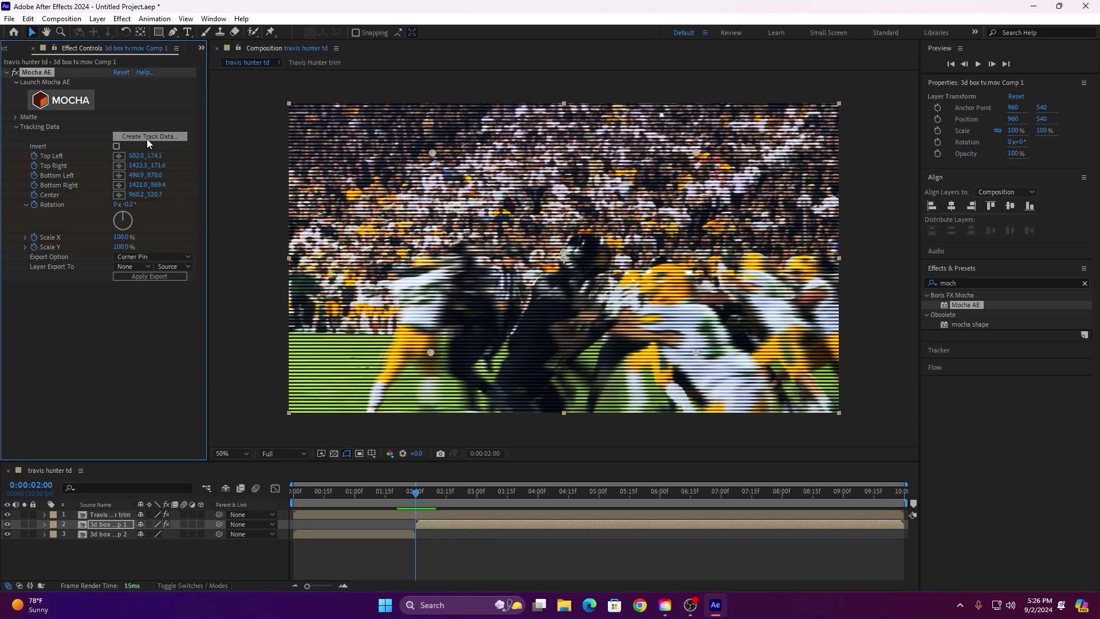
click(147, 255)
click(143, 261)
click(142, 256)
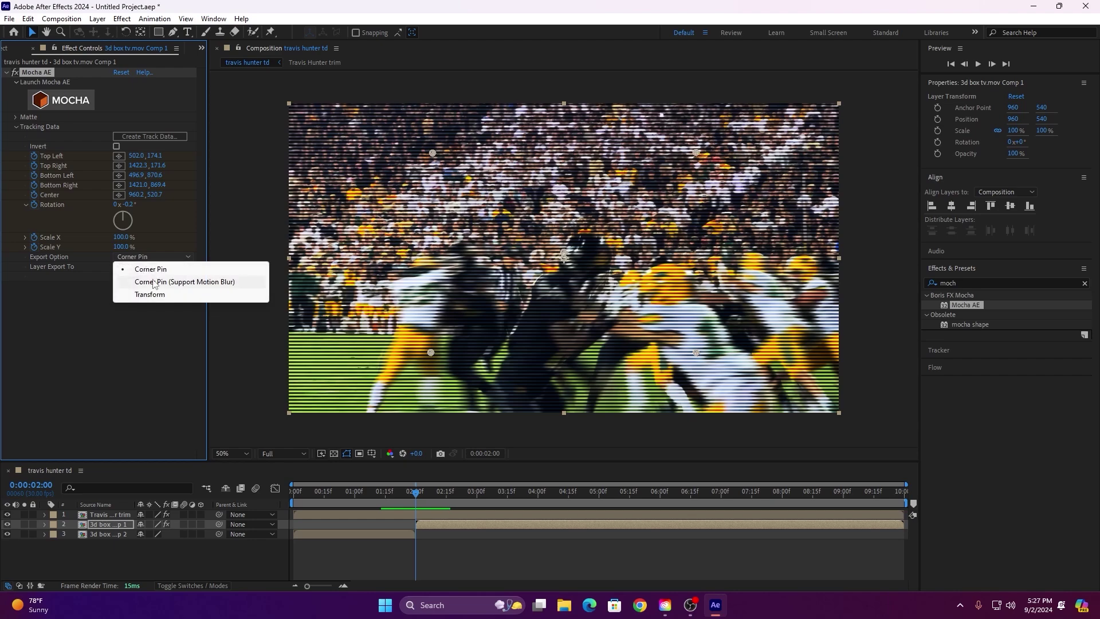
click(150, 280)
click(134, 267)
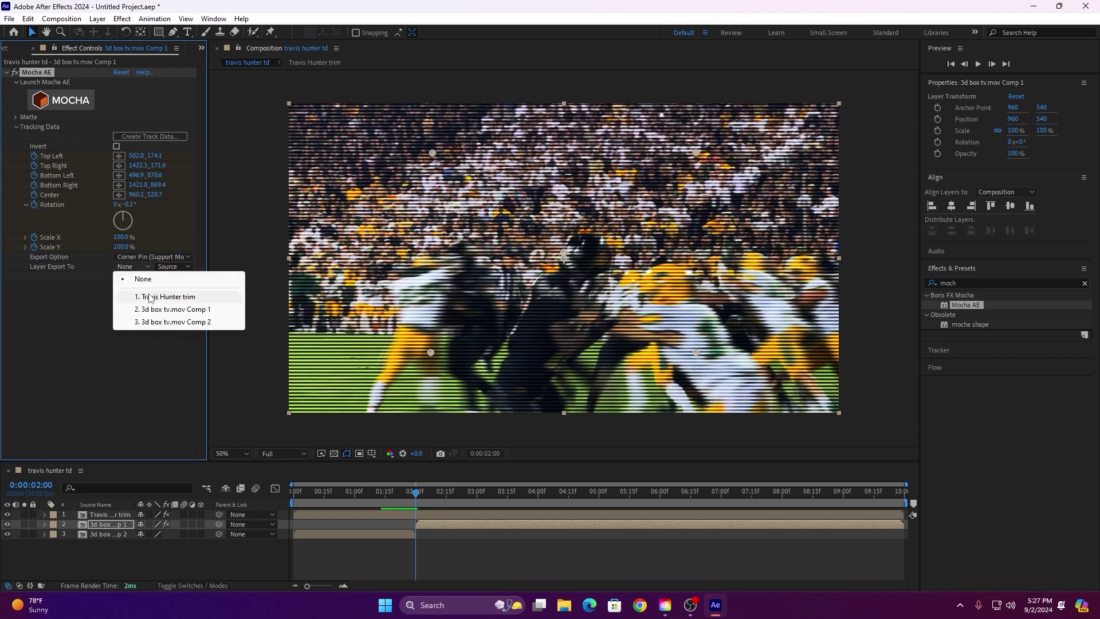
click(148, 297)
click(143, 278)
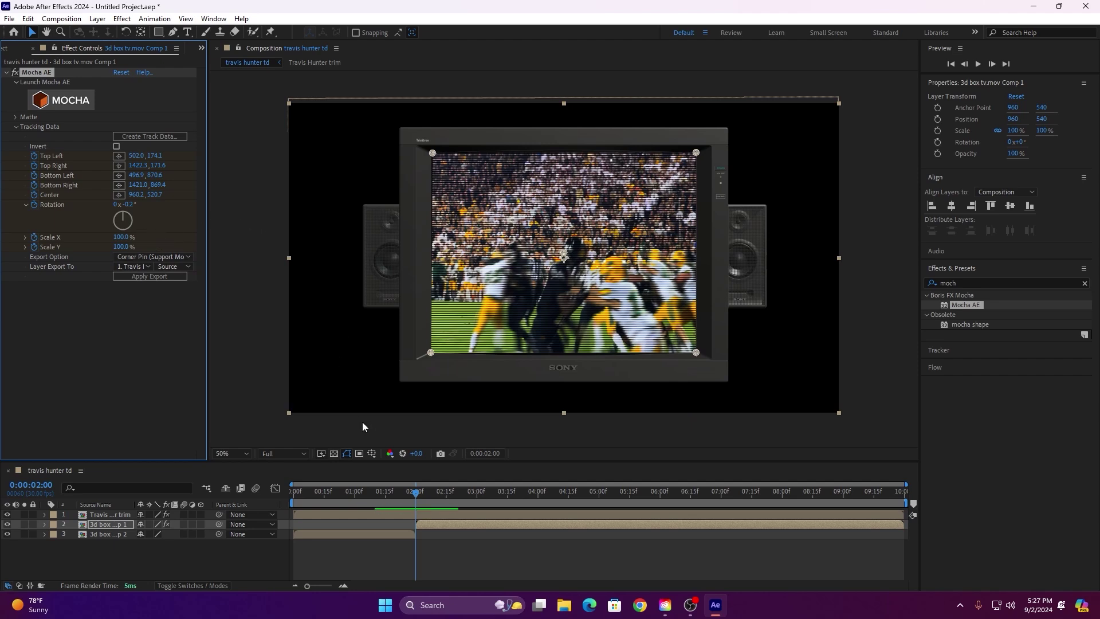
click(9, 76)
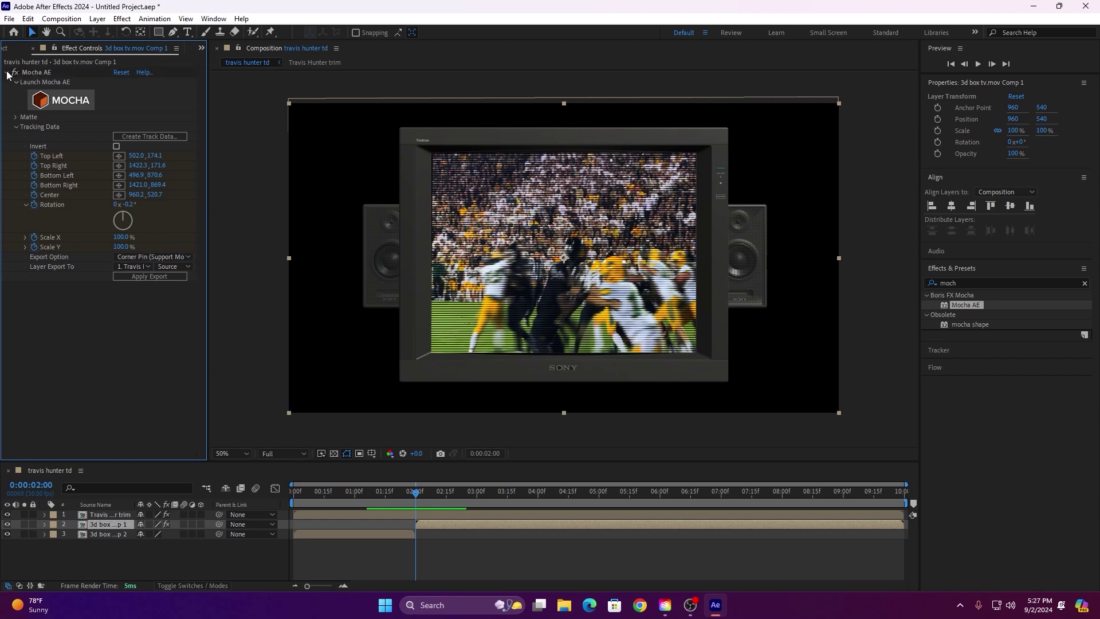
- Re-enable Optics Compensation on Travis Hunter trim and settle its Field Of View at 45
click(7, 73)
click(424, 516)
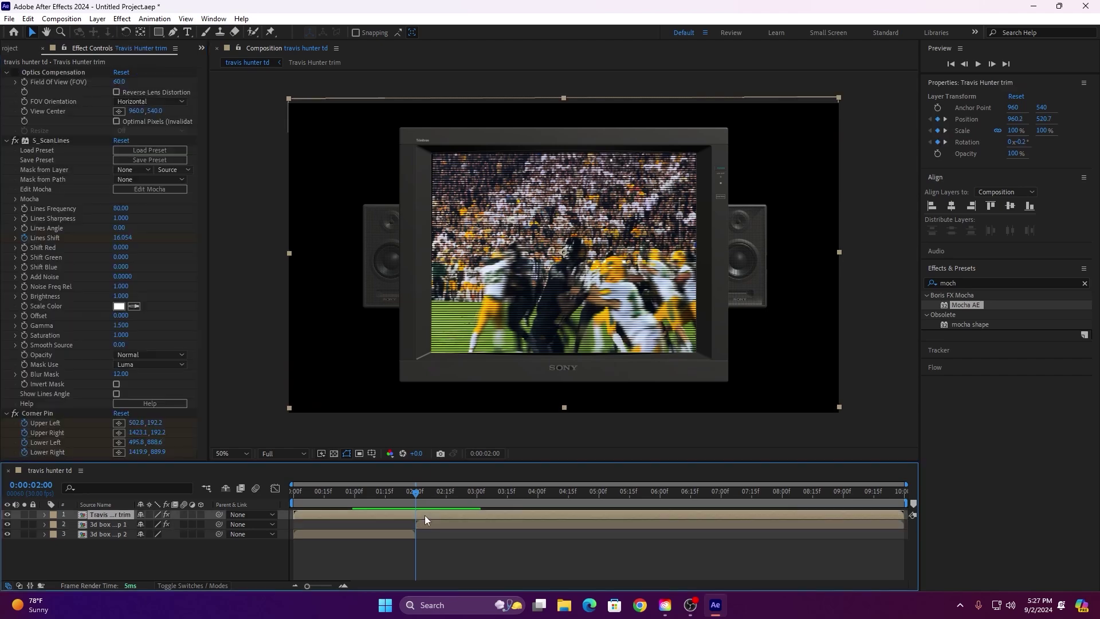
click(15, 73)
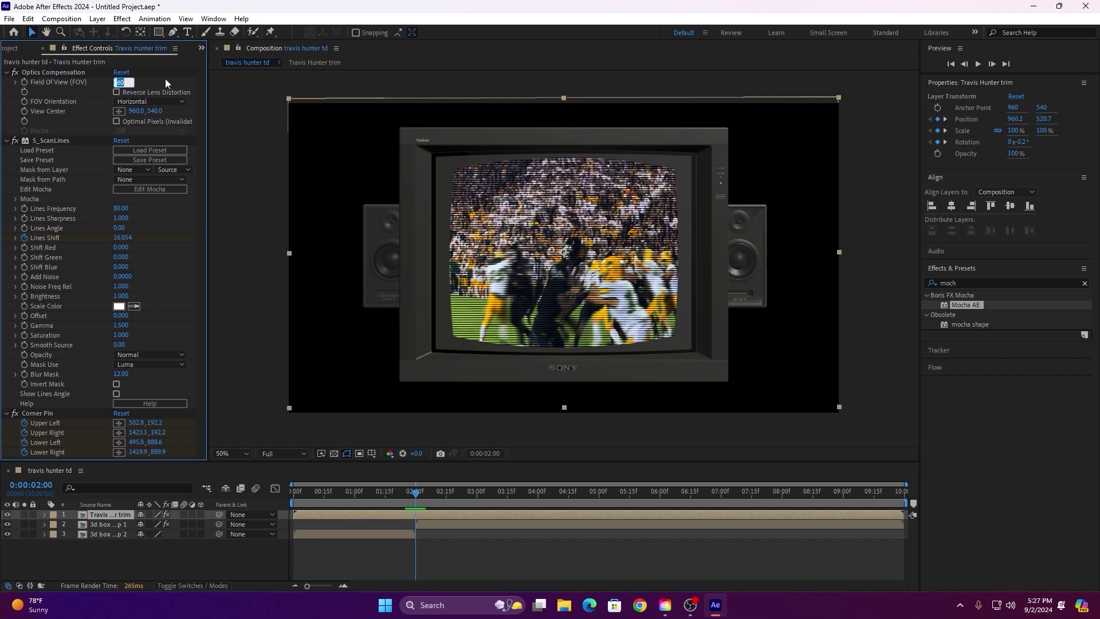
text(20)
key(Return)
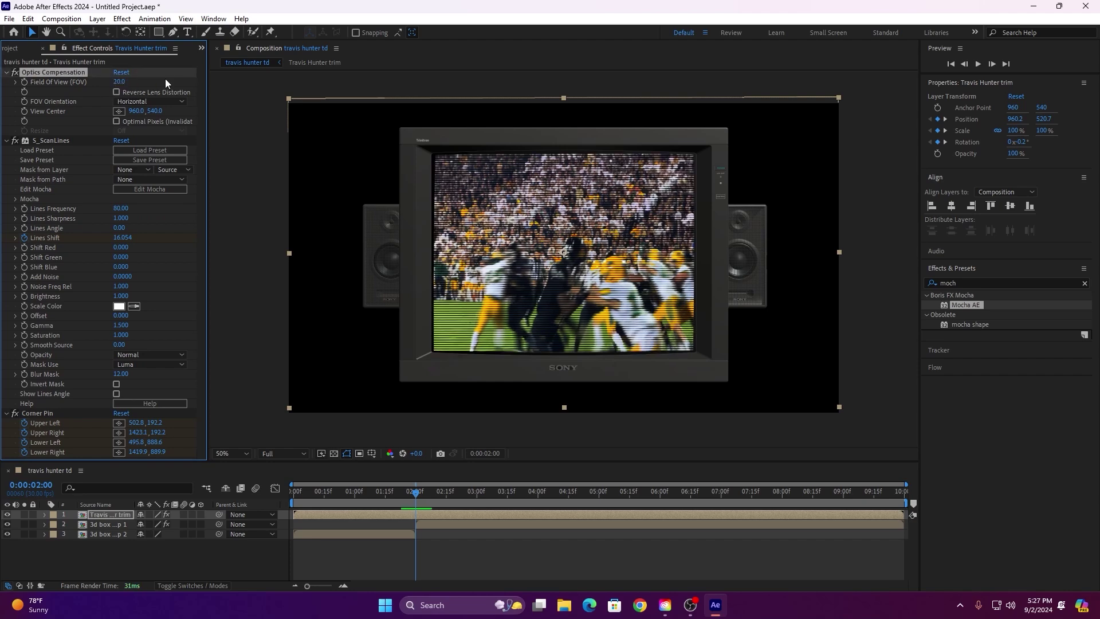
drag(123, 82, 269, 81)
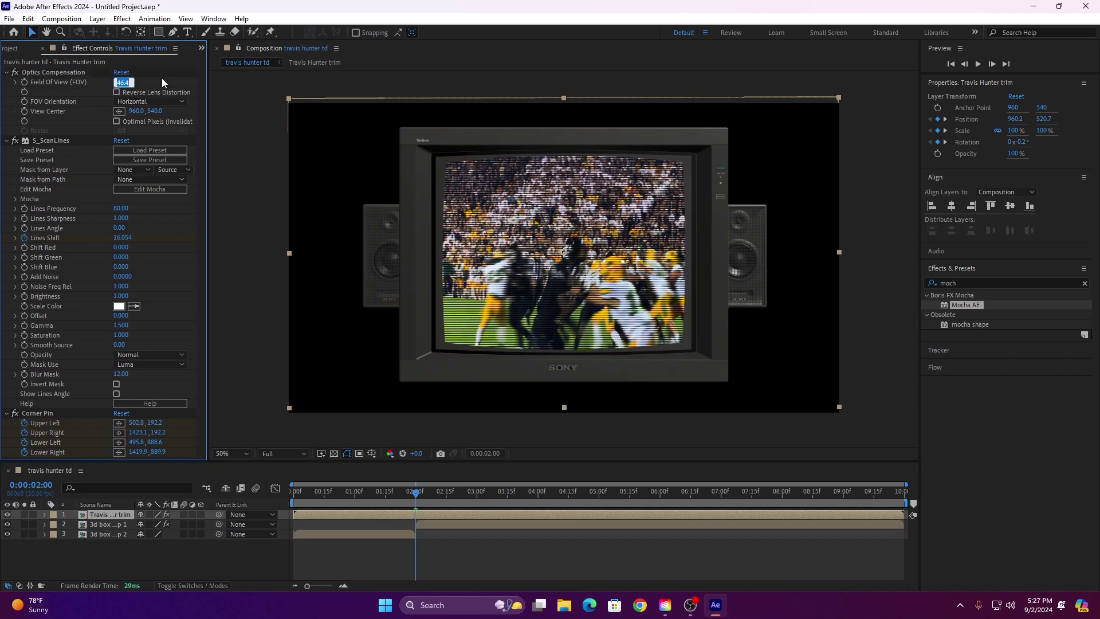
text(60)
key(Return)
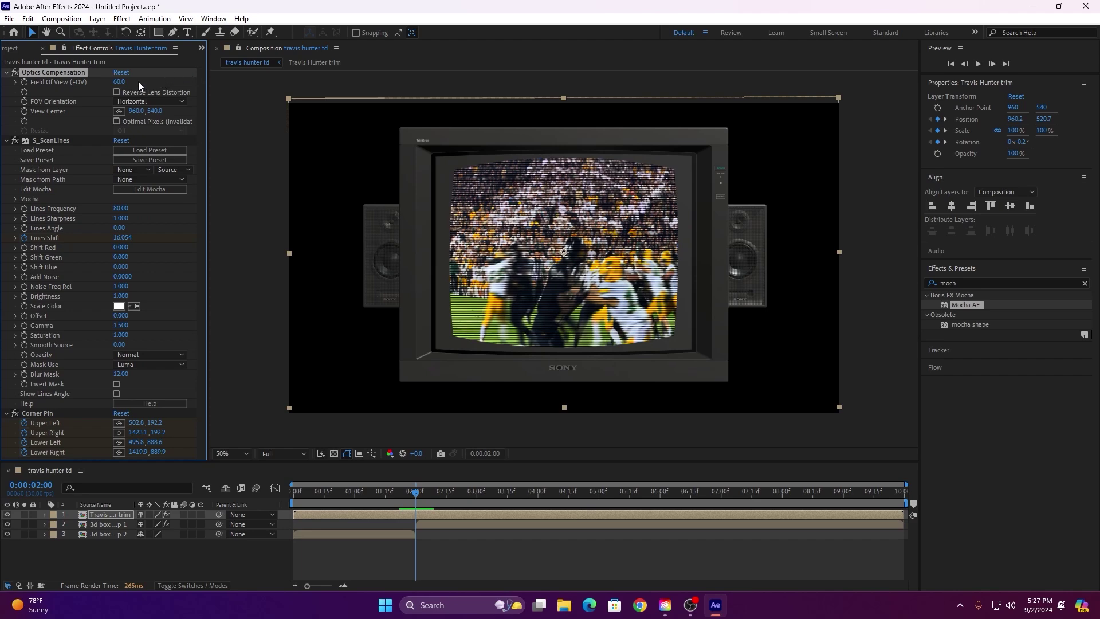
click(123, 82)
text(5)
key(Return)
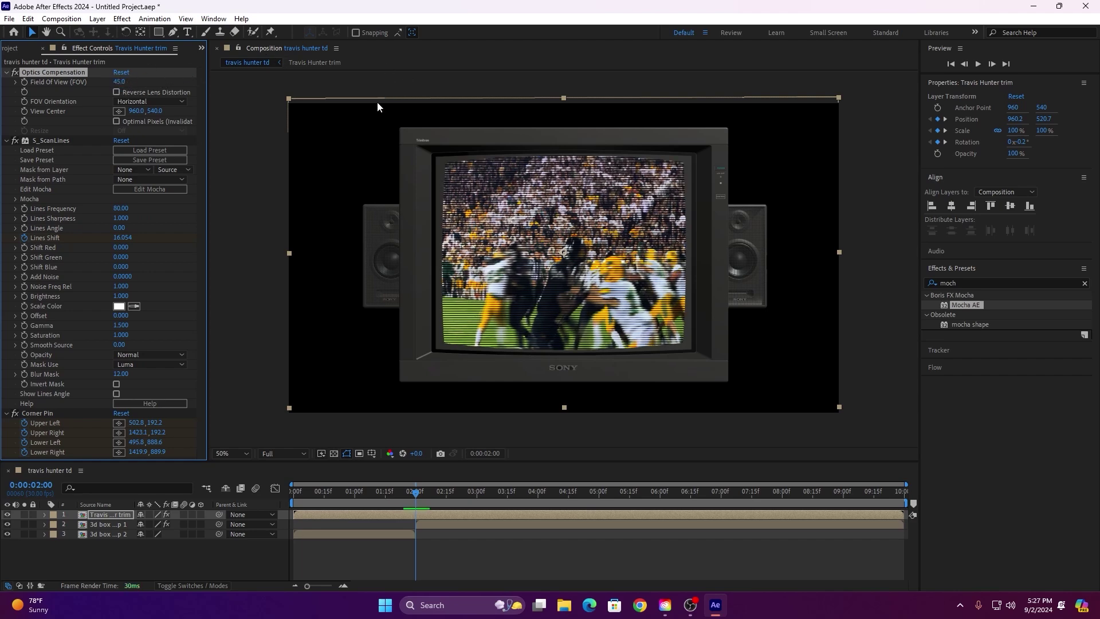
- Collapse Optics Compensation, S_ScanLines and Corner Pin, and return to the first frame
click(7, 73)
click(6, 83)
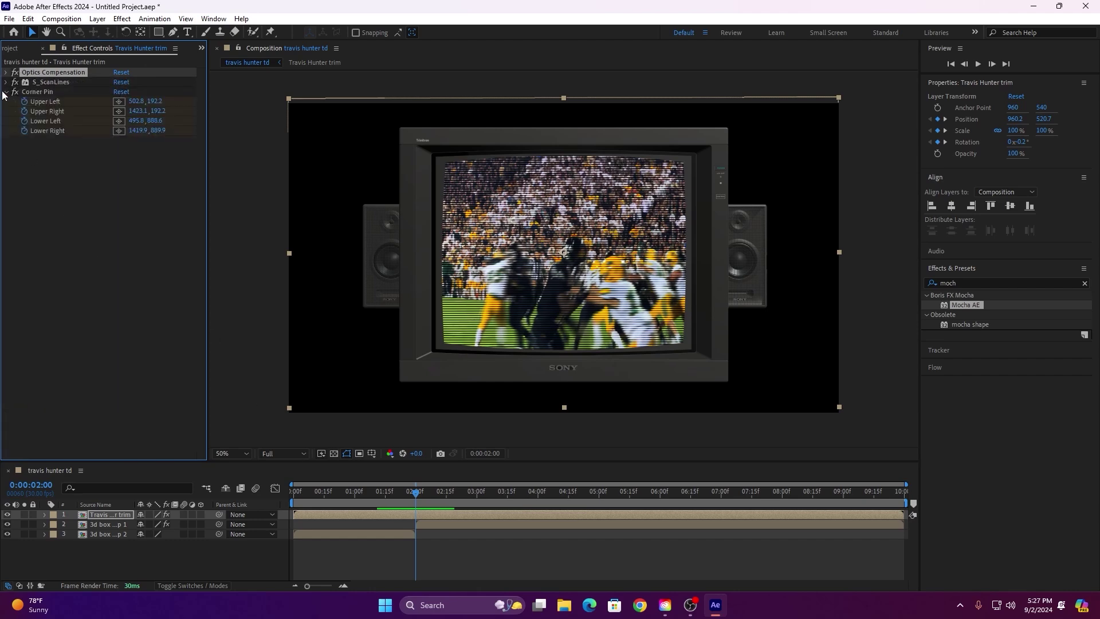
click(6, 92)
mouse_move(409, 496)
mouse_down()
mouse_move(272, 488)
mouse_move(410, 486)
mouse_up()
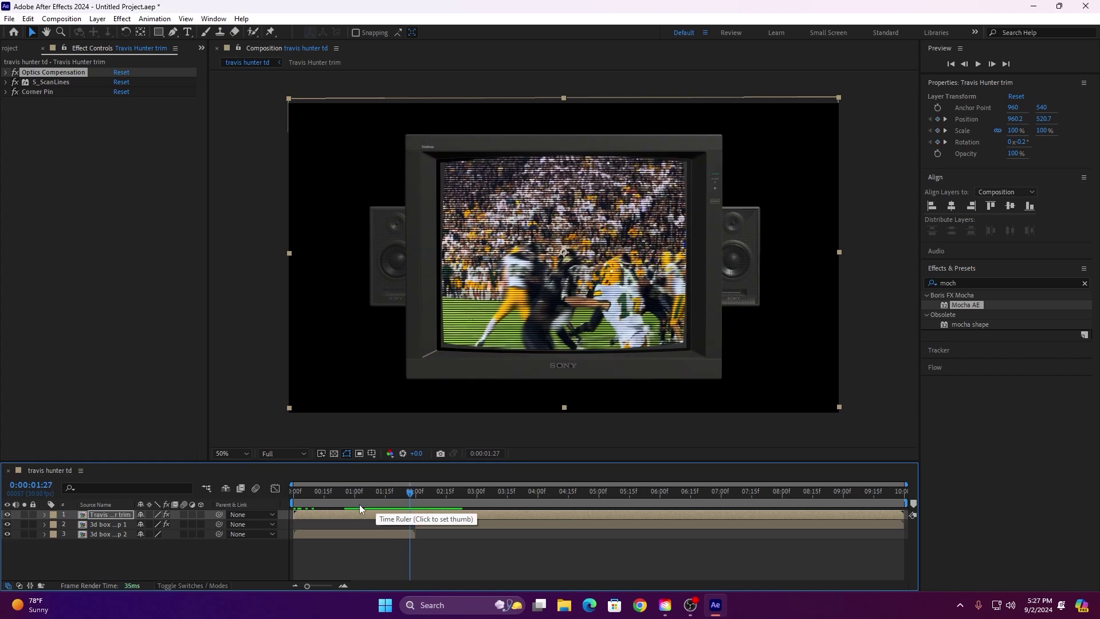
- Keyframe the footage opacity at 0%, then 100% ten frames later
key(t)
click(73, 525)
click(144, 525)
text(00)
key(Return)
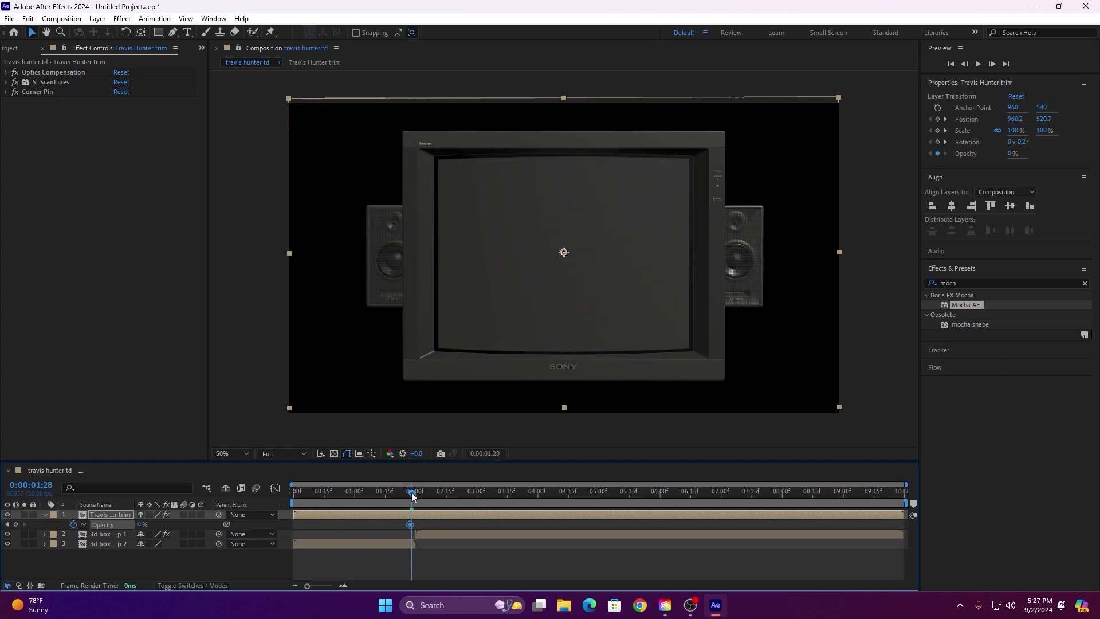
key(shift+Page_Down)
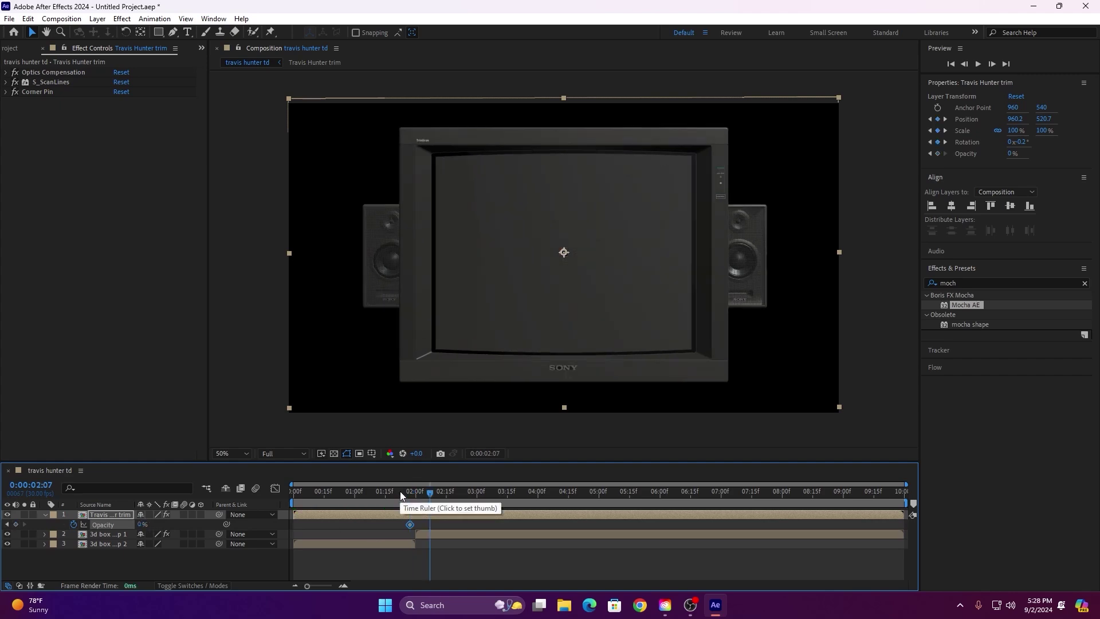
click(143, 524)
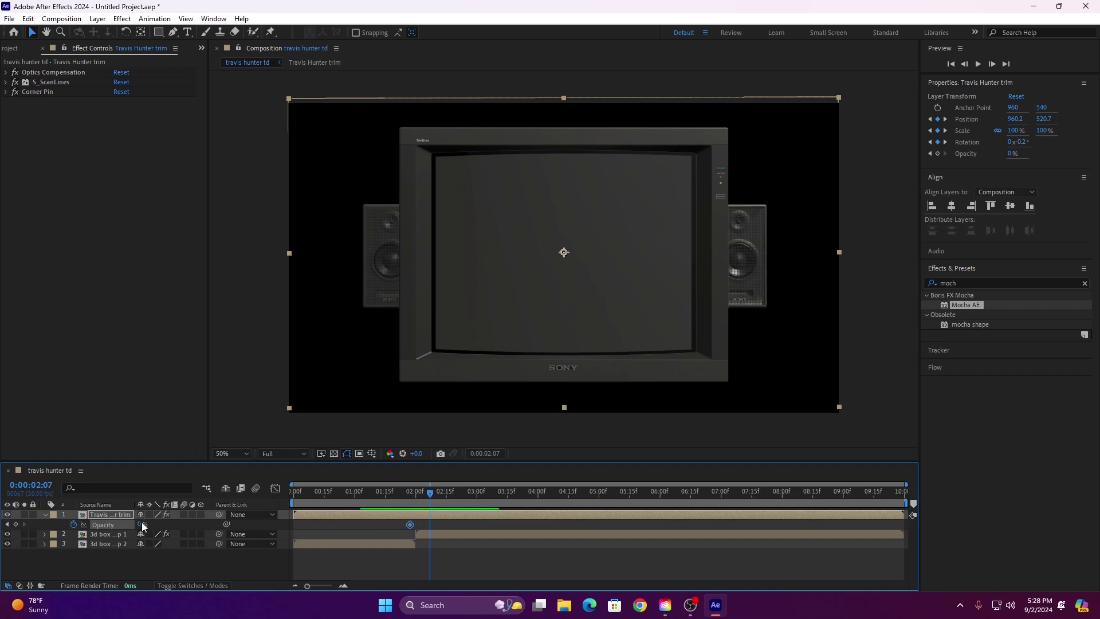
text(100)
key(Return)
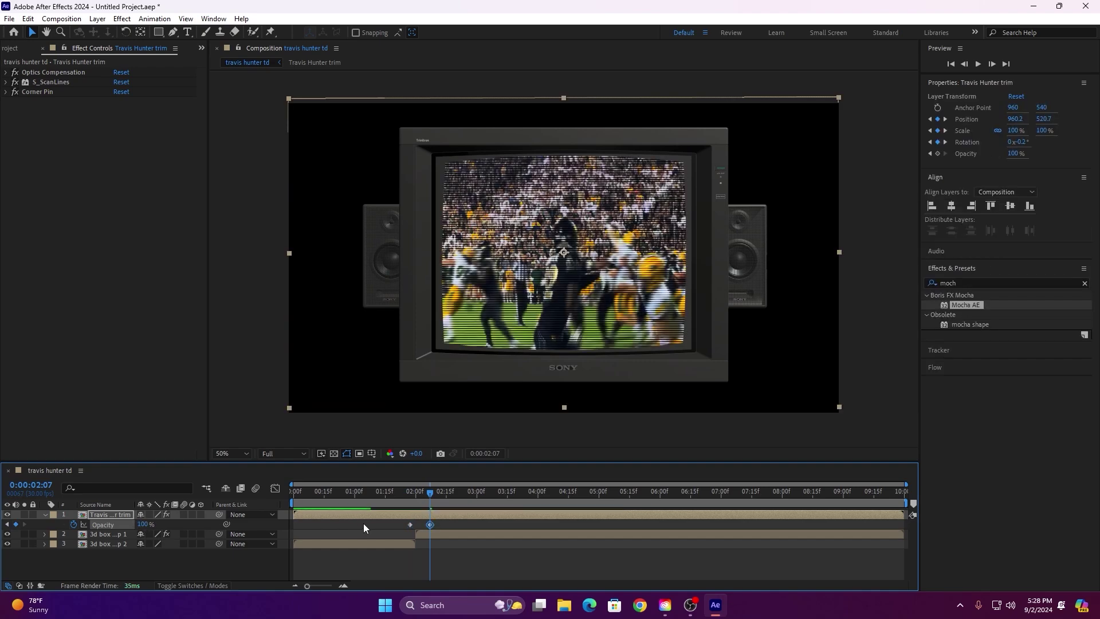
- Move the first opacity keyframe to 01:13, shift the second later, and Easy Ease both
drag(433, 492, 393, 477)
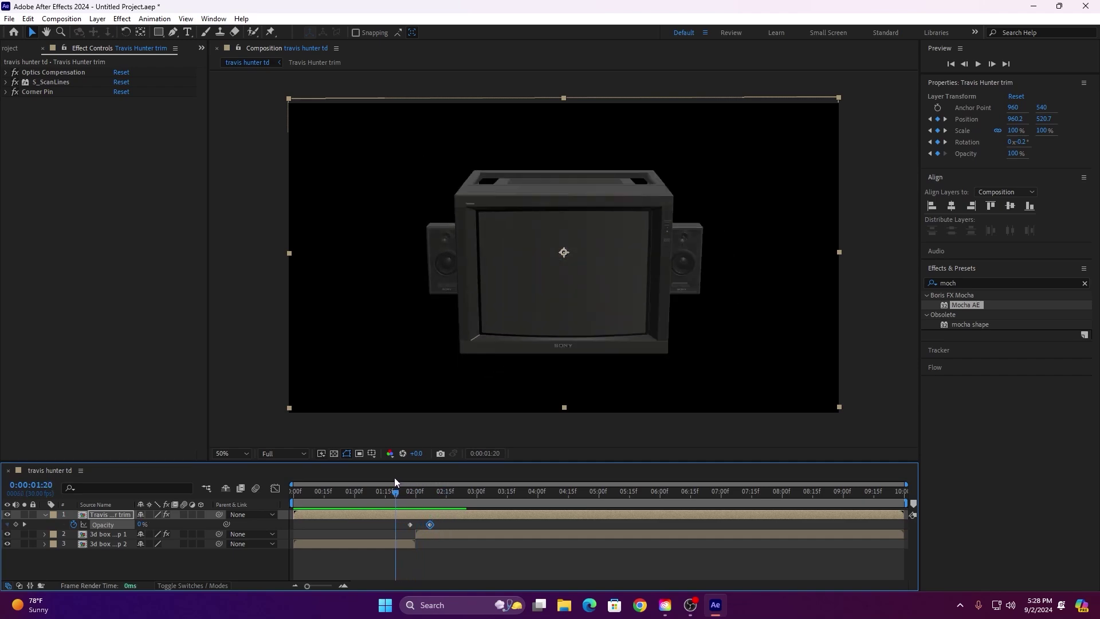
mouse_move(409, 524)
mouse_down()
mouse_move(393, 525)
mouse_move(404, 496)
mouse_move(445, 492)
mouse_move(317, 486)
mouse_up()
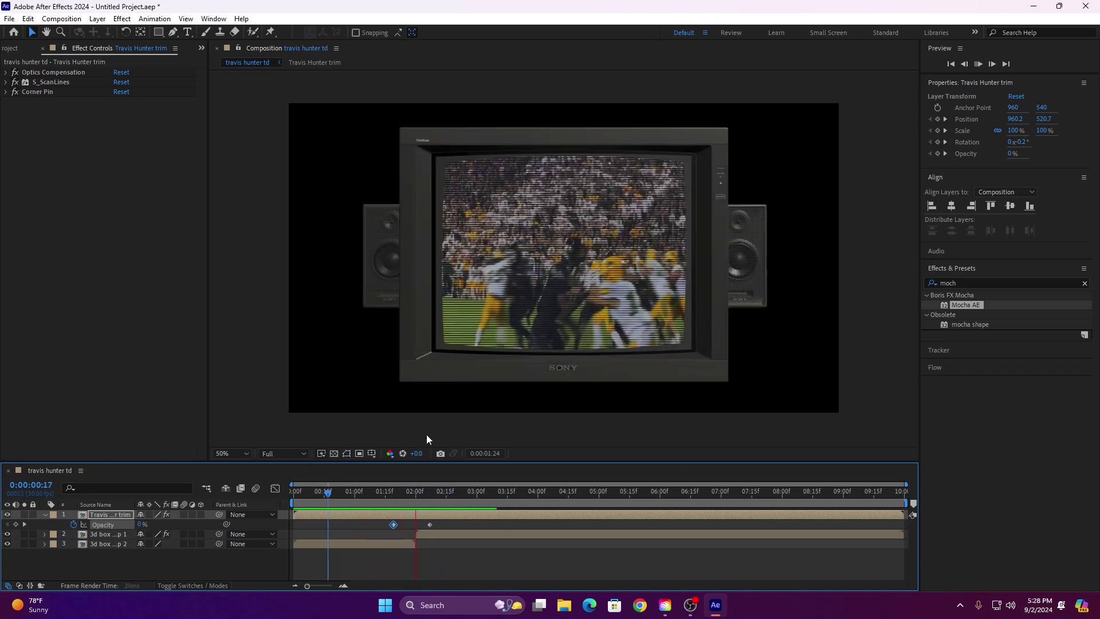
key(space)
key(Home)
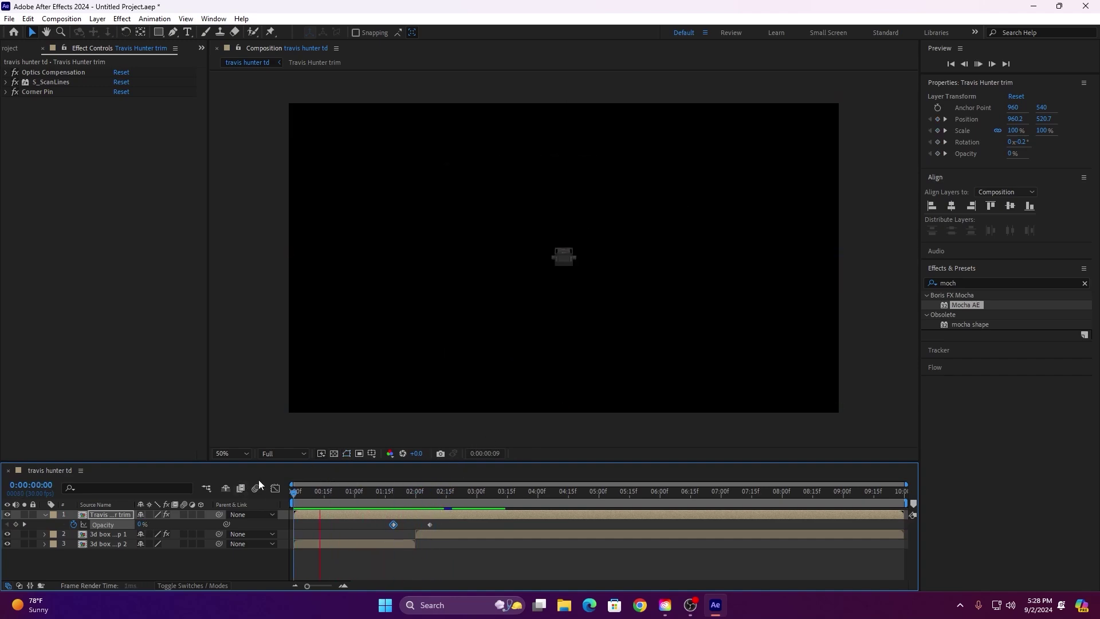
mouse_move(414, 492)
mouse_down()
mouse_move(328, 494)
mouse_move(427, 478)
mouse_move(379, 479)
mouse_up()
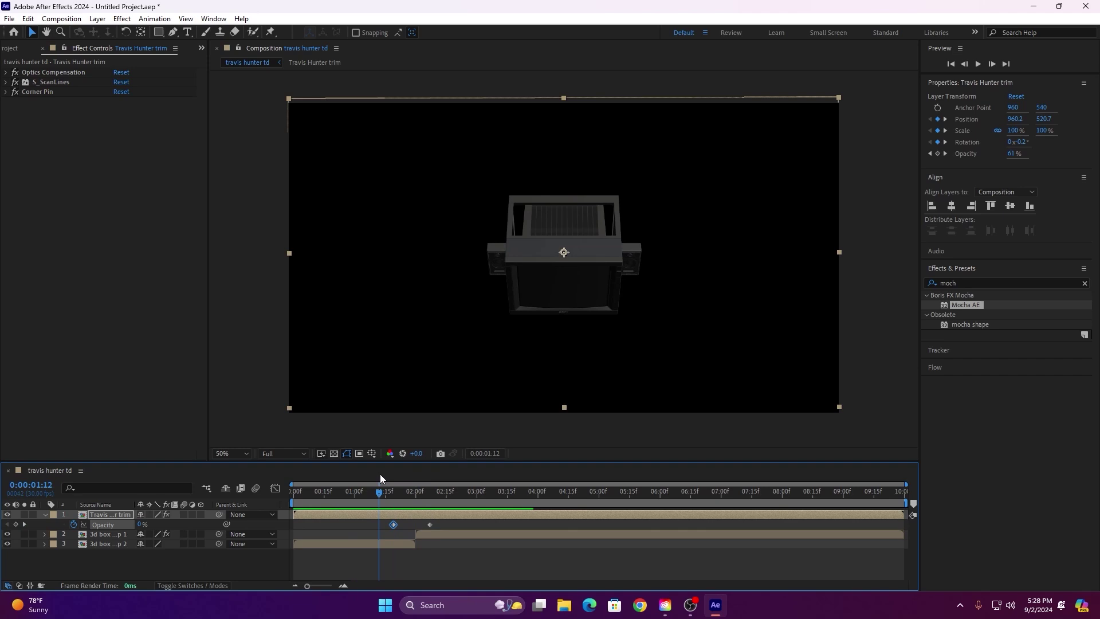
drag(380, 474, 381, 473)
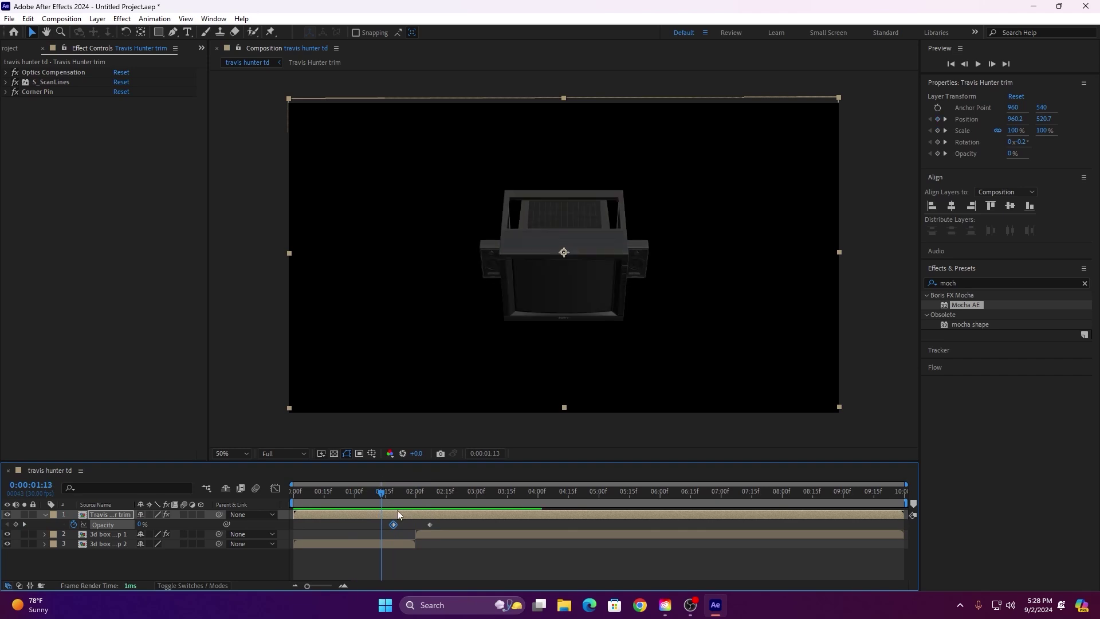
mouse_move(393, 525)
mouse_down()
mouse_move(381, 525)
mouse_move(364, 490)
mouse_move(414, 498)
mouse_move(378, 497)
mouse_up()
key(space)
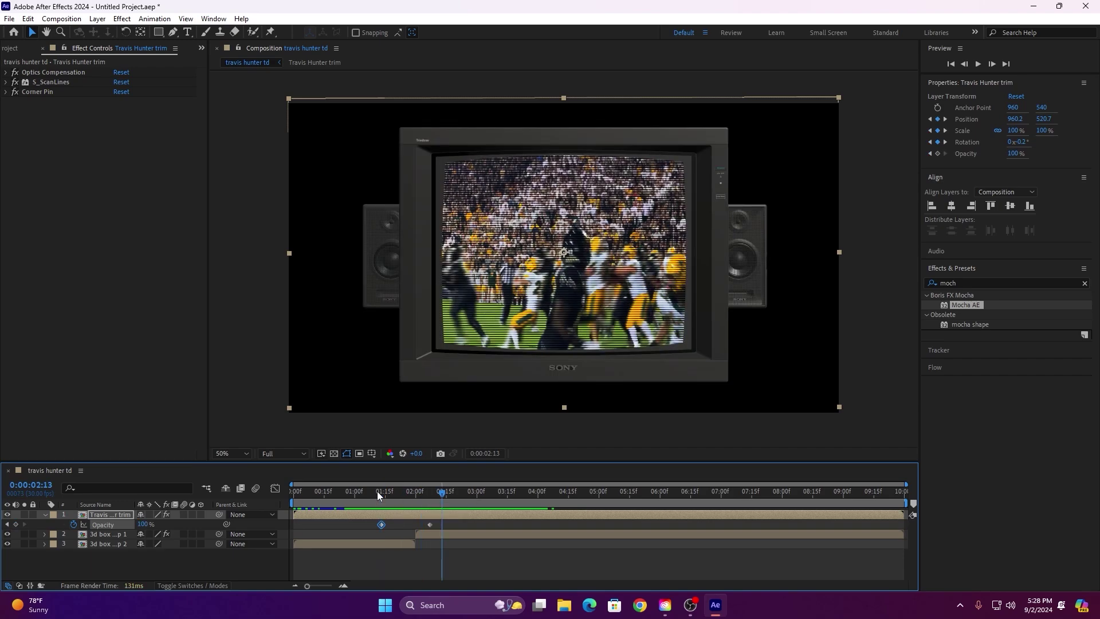
mouse_move(431, 524)
mouse_down()
mouse_move(441, 524)
mouse_move(385, 495)
mouse_move(419, 493)
mouse_up()
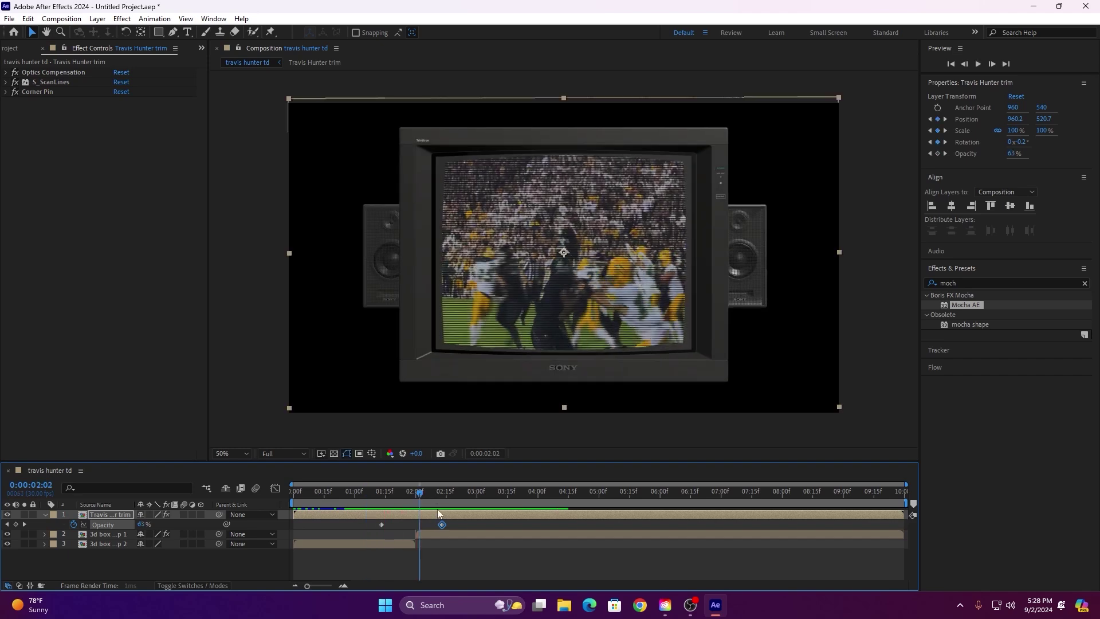
drag(461, 525, 332, 527)
key(F9)
- Apply the FV 2 Flow easing curve to the opacity keyframes and preview the fade-in
click(940, 370)
click(1023, 531)
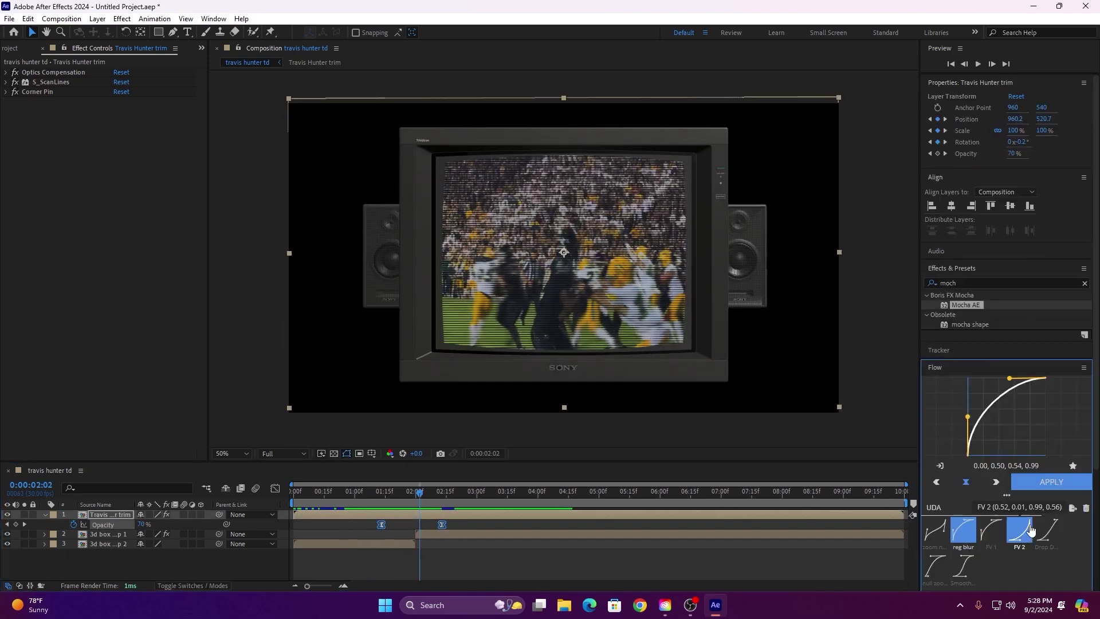
click(1051, 482)
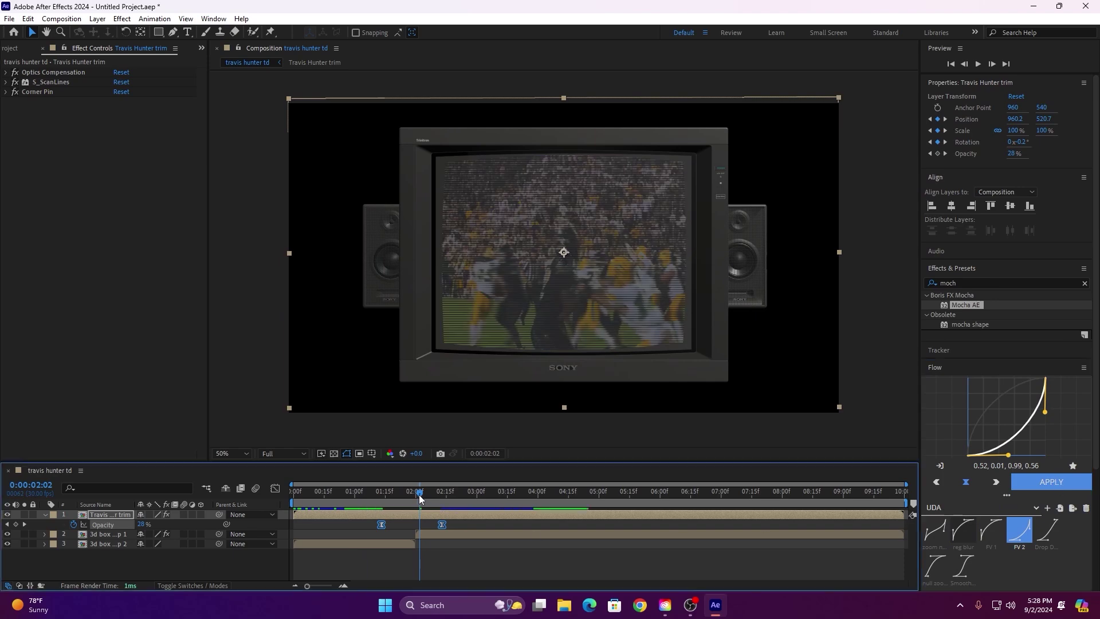
drag(418, 494, 390, 493)
click(346, 487)
key(space)
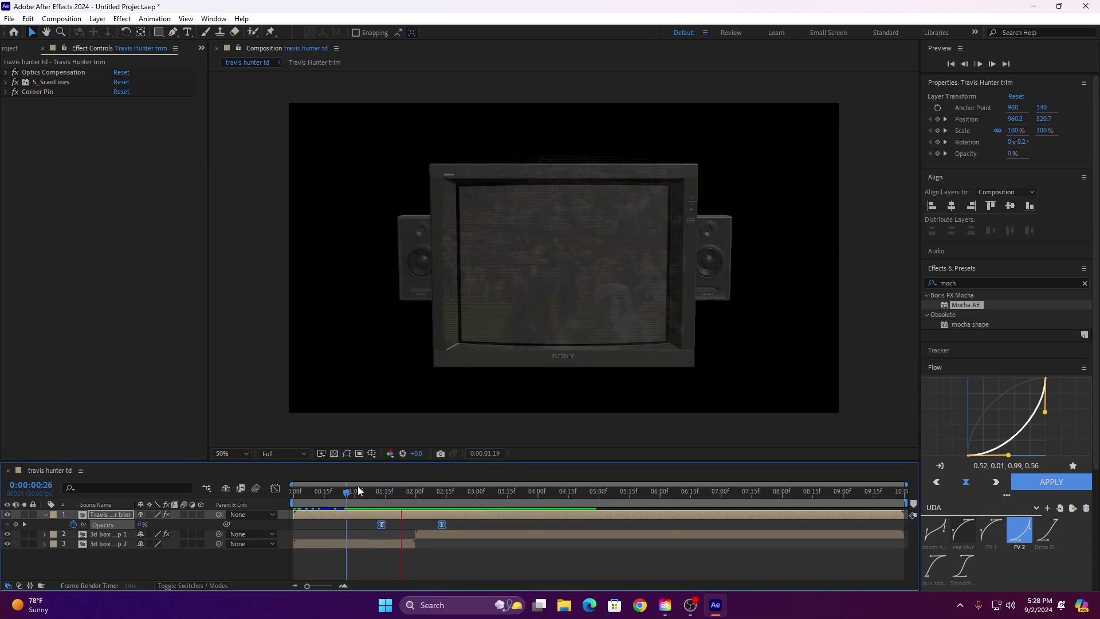
drag(346, 491, 274, 492)
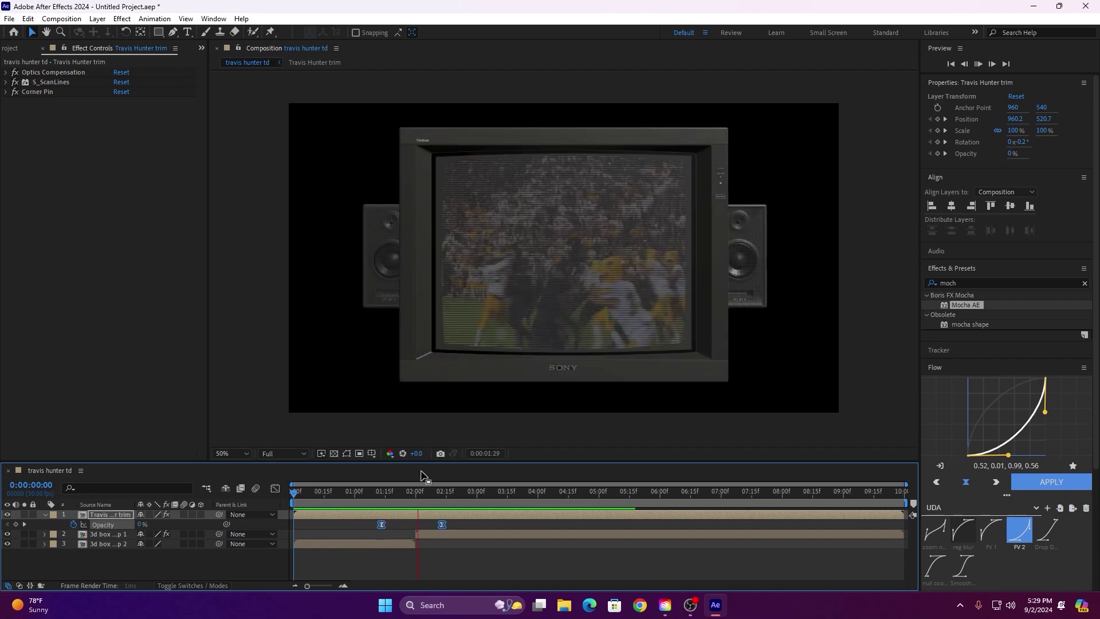
click(332, 492)
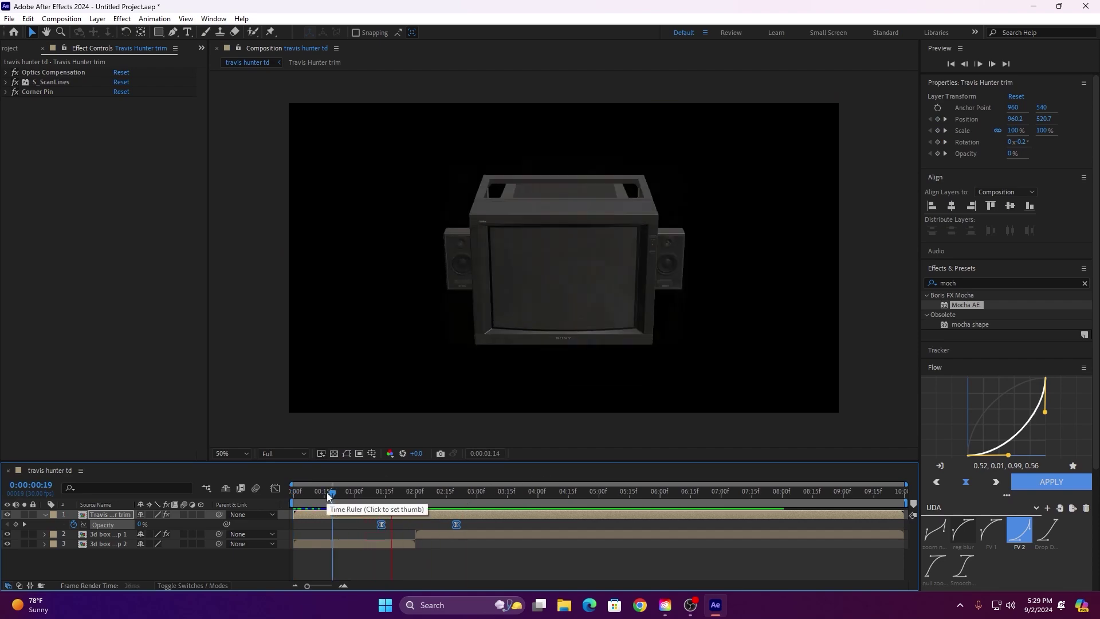
mouse_move(436, 490)
mouse_down()
mouse_move(928, 496)
mouse_move(281, 496)
mouse_up()
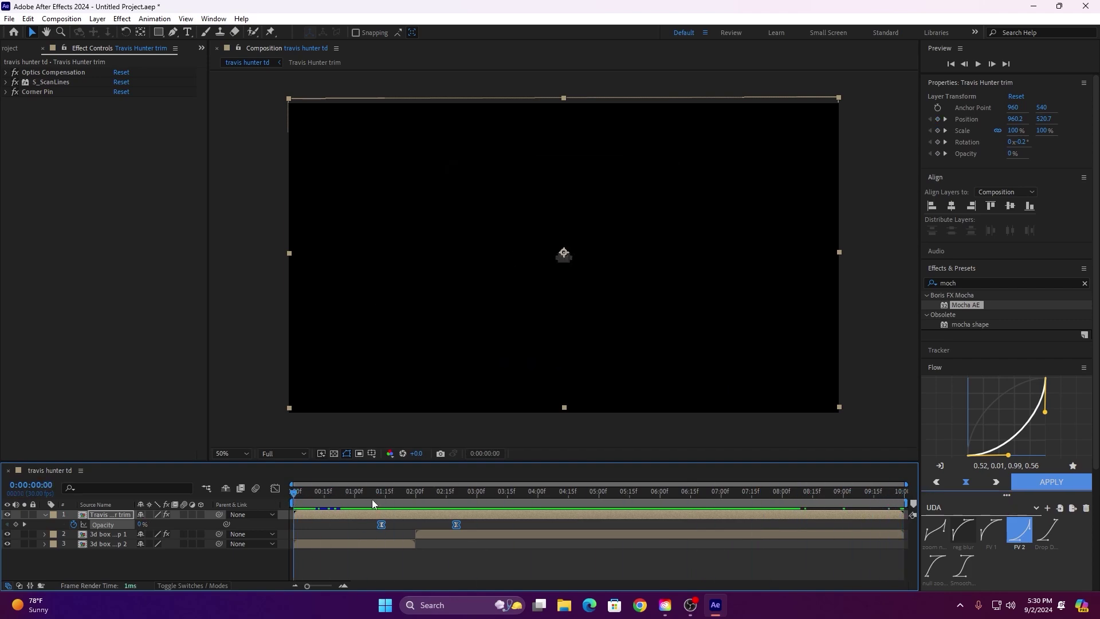
- Precompose the three selected TV layers into a new comp named '2d tv with travis'
shift+click(329, 542)
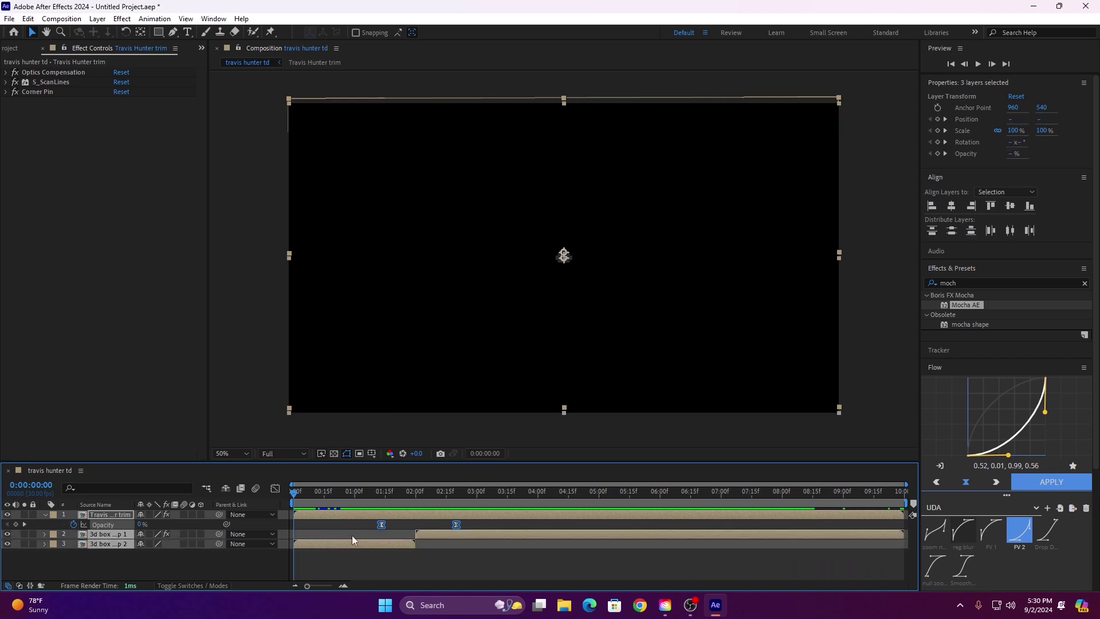
key(ctrl+shift+c)
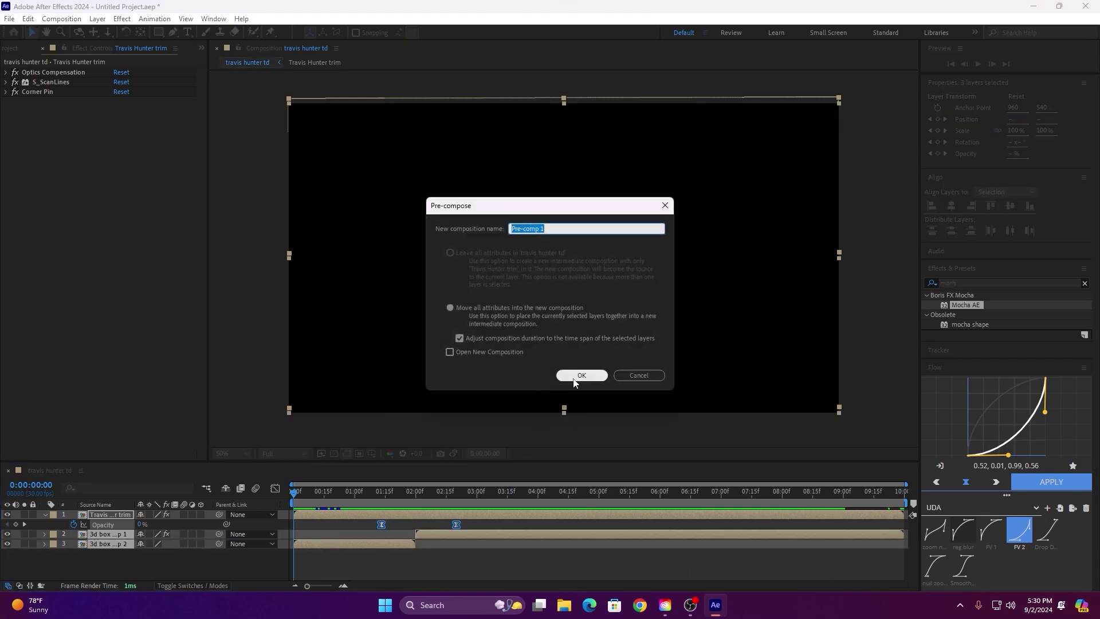
text(2d tv with trav)
text(is)
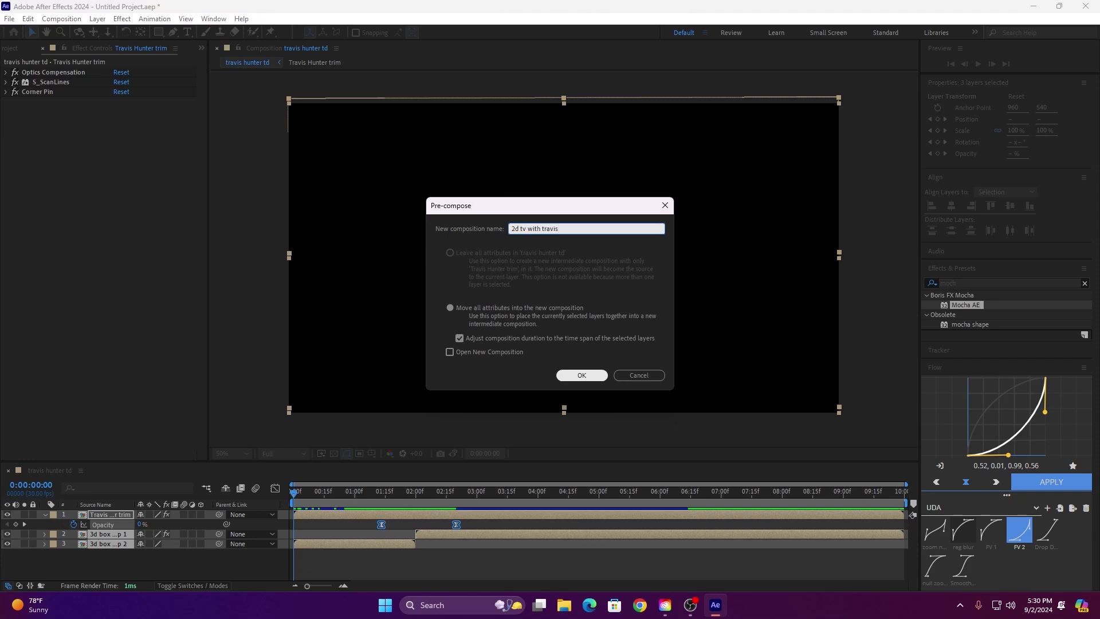
click(589, 374)
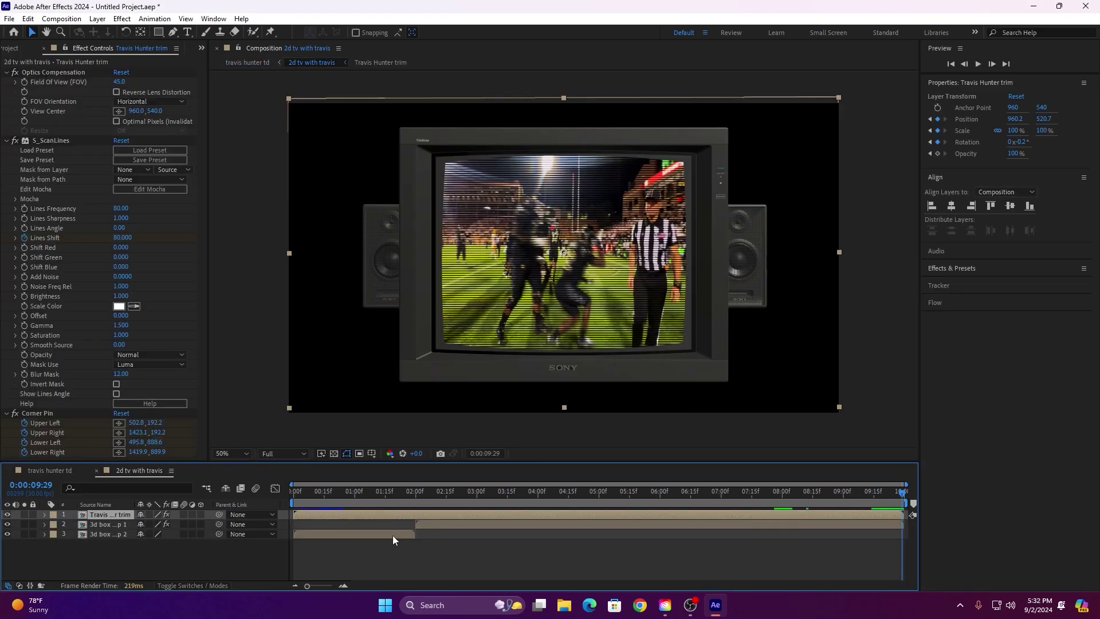
- Inside '3d box tv.mov Comp 2', add a 3D adjustment layer above the TV clip at the first frame
double_click(393, 536)
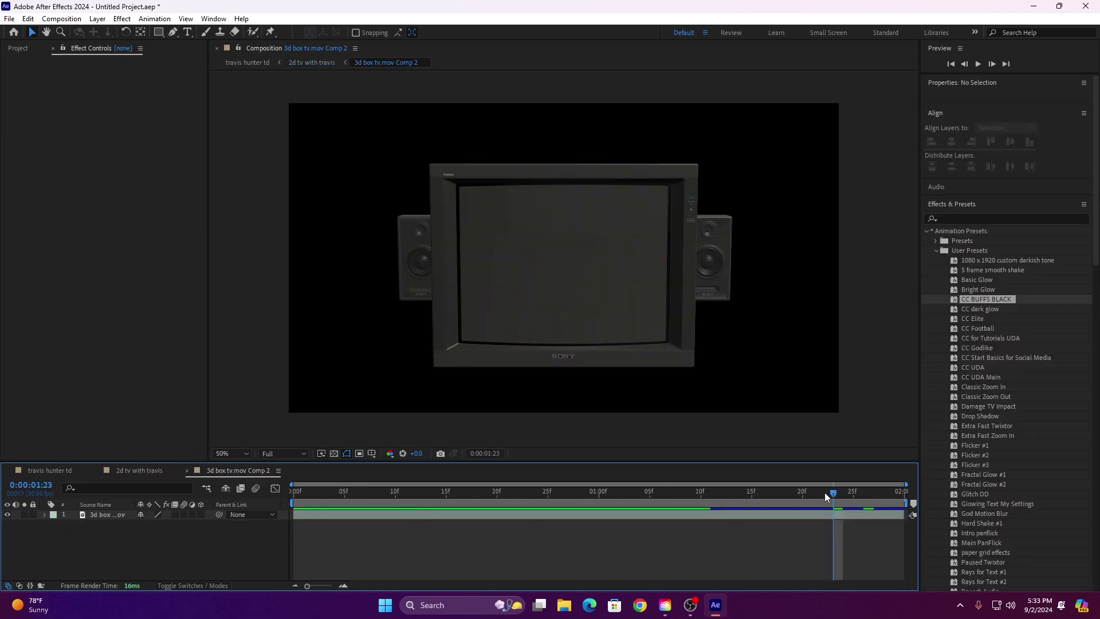
drag(824, 493, 294, 494)
click(356, 515)
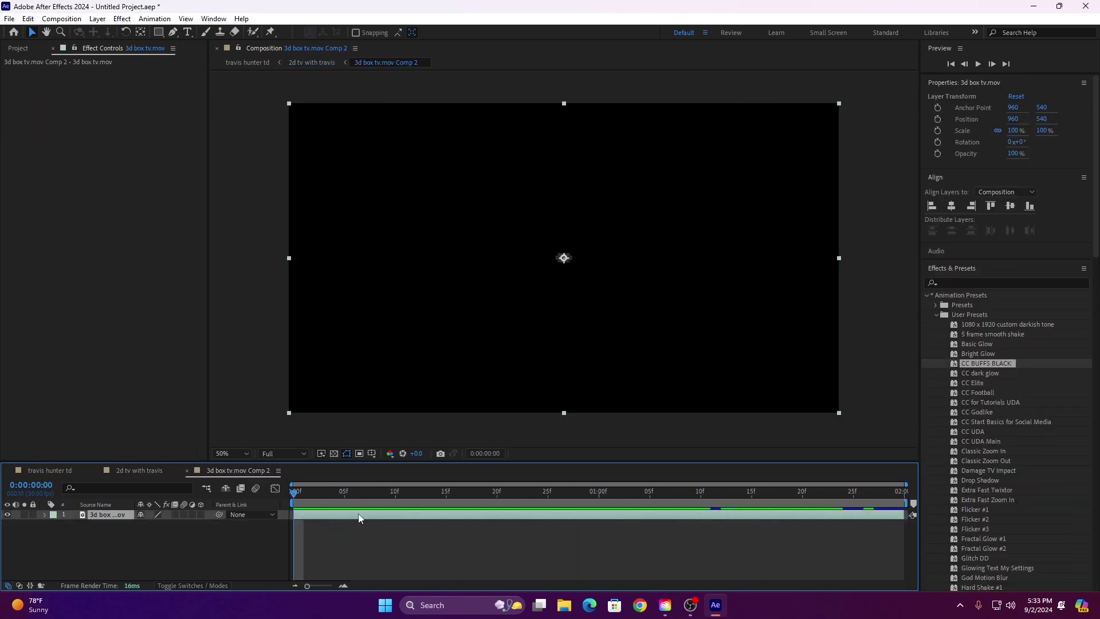
key(ctrl+alt+y)
key(s)
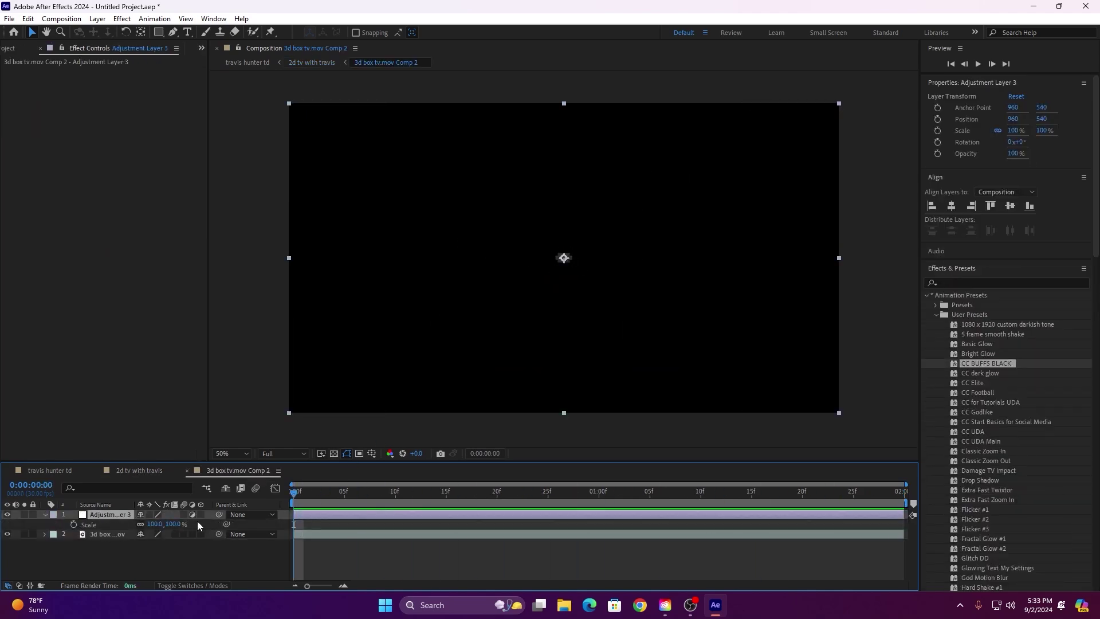
click(200, 514)
drag(181, 524, 127, 526)
key(period)
key(period)
key(period)
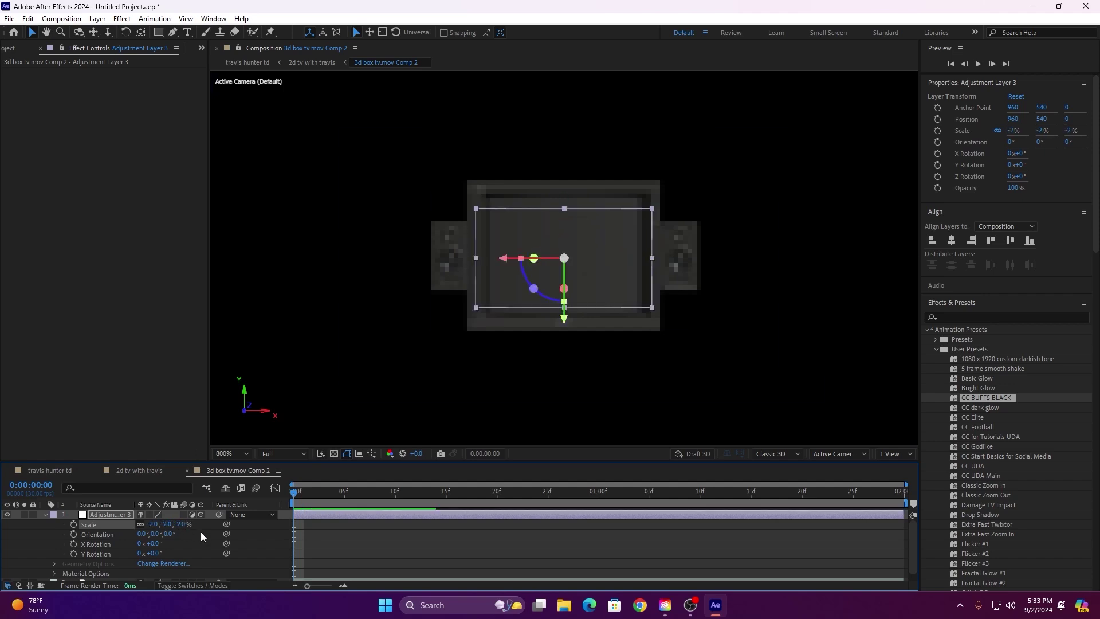
click(184, 524)
- Keep Adjustment Layer 3's scale at 100% and set its starting Z position to 80000
key(Return)
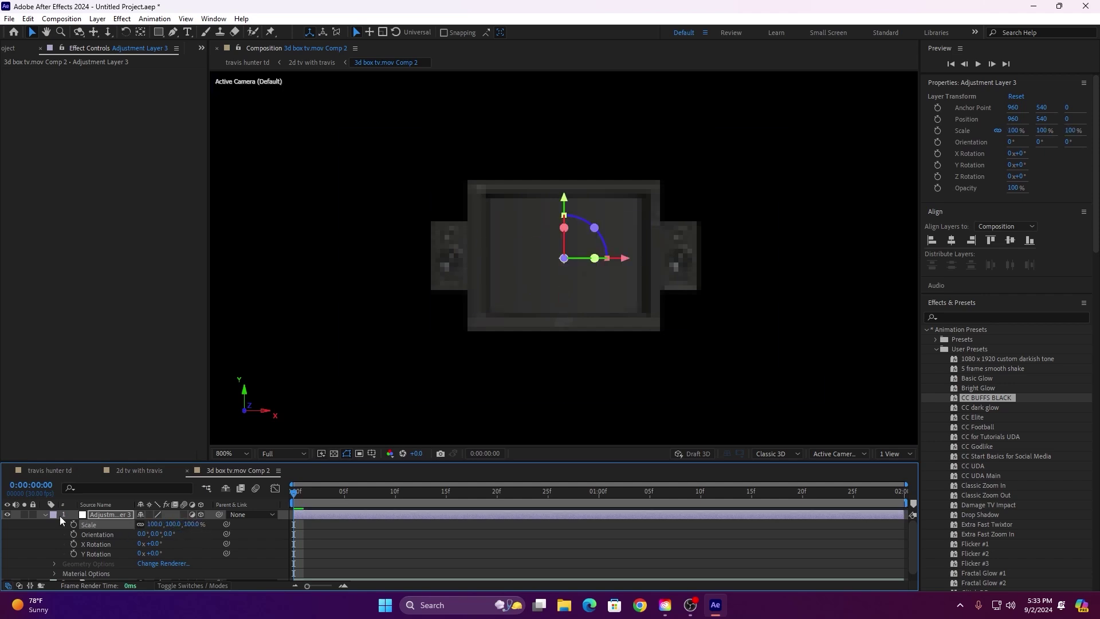
double_click(47, 515)
mouse_move(178, 543)
mouse_down()
mouse_move(160, 544)
mouse_move(470, 319)
mouse_up()
scroll(472, 357, down, 8)
scroll(470, 319, up, 7)
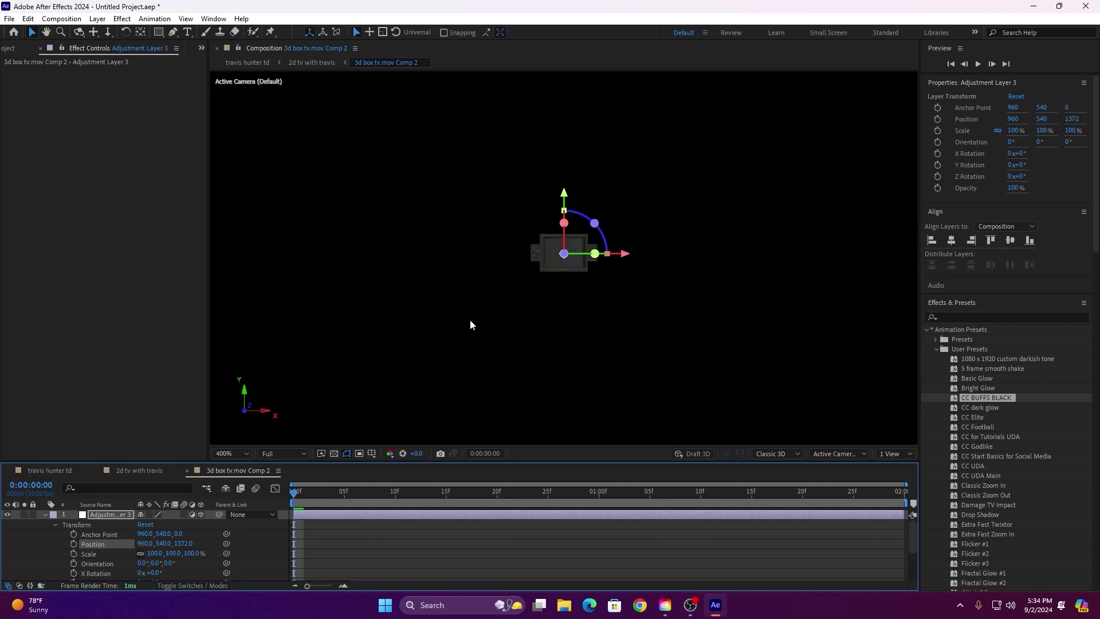
click(183, 544)
text(200)
key(Return)
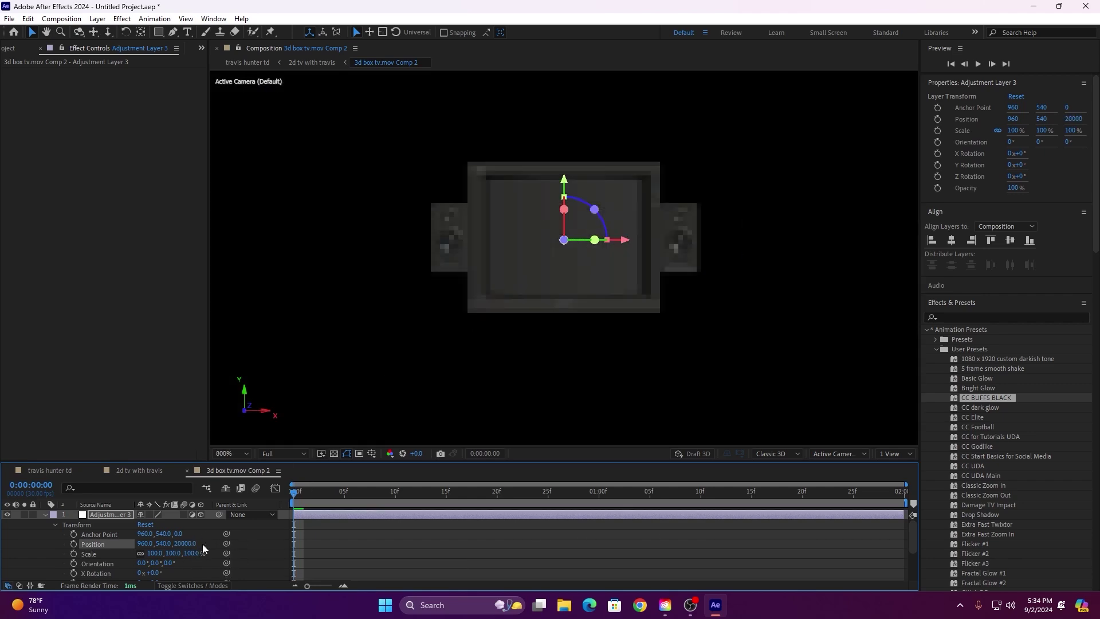
click(182, 544)
text(601421)
key(Return)
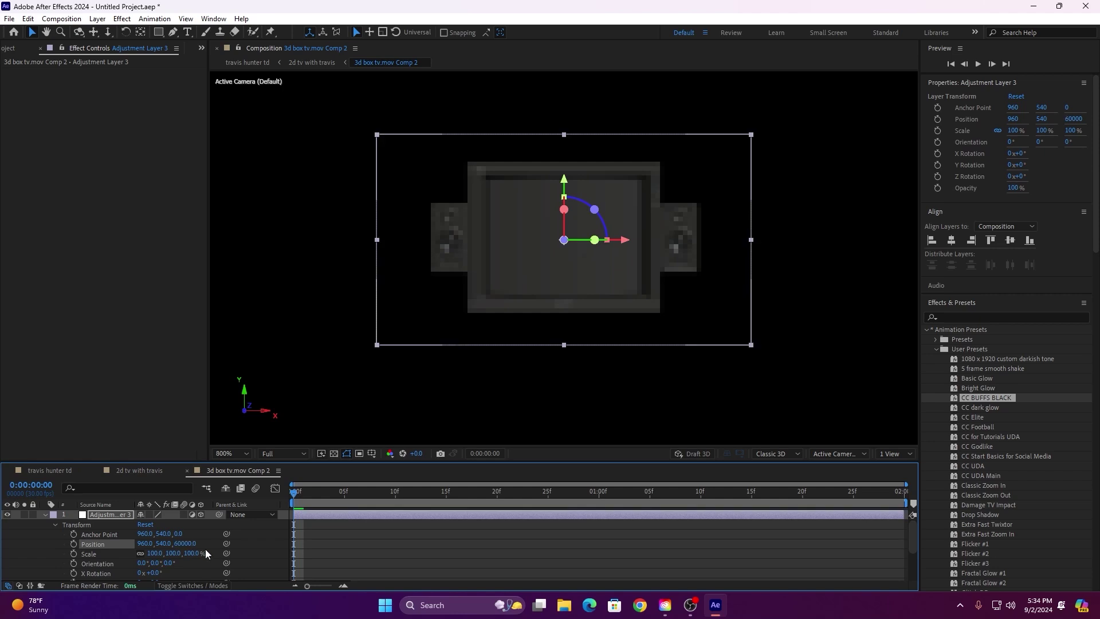
click(183, 543)
text(80000)
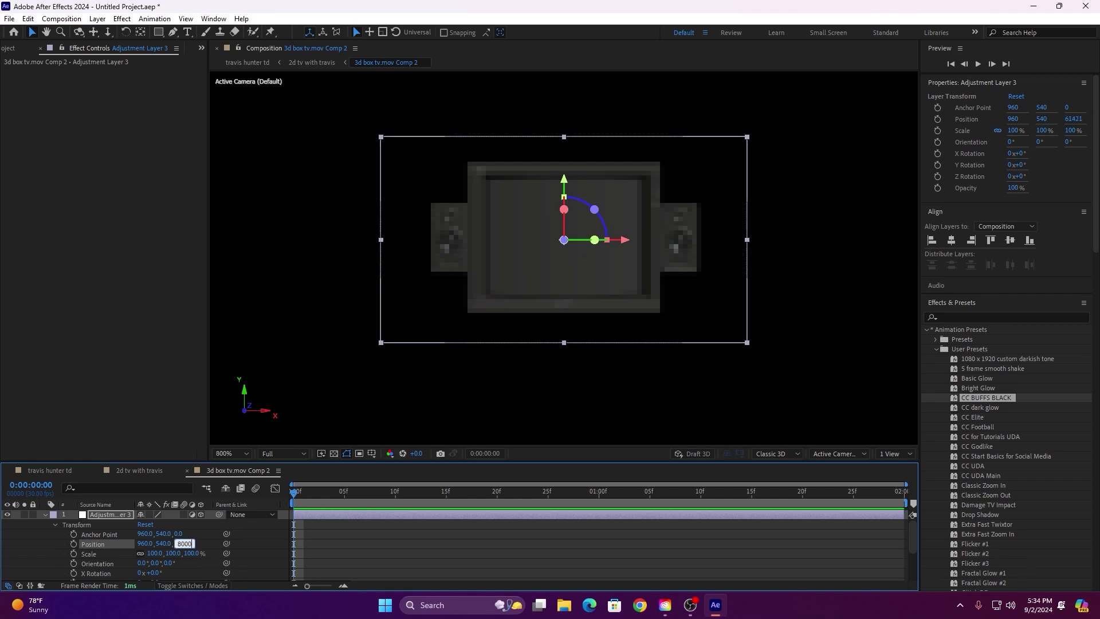
key(Return)
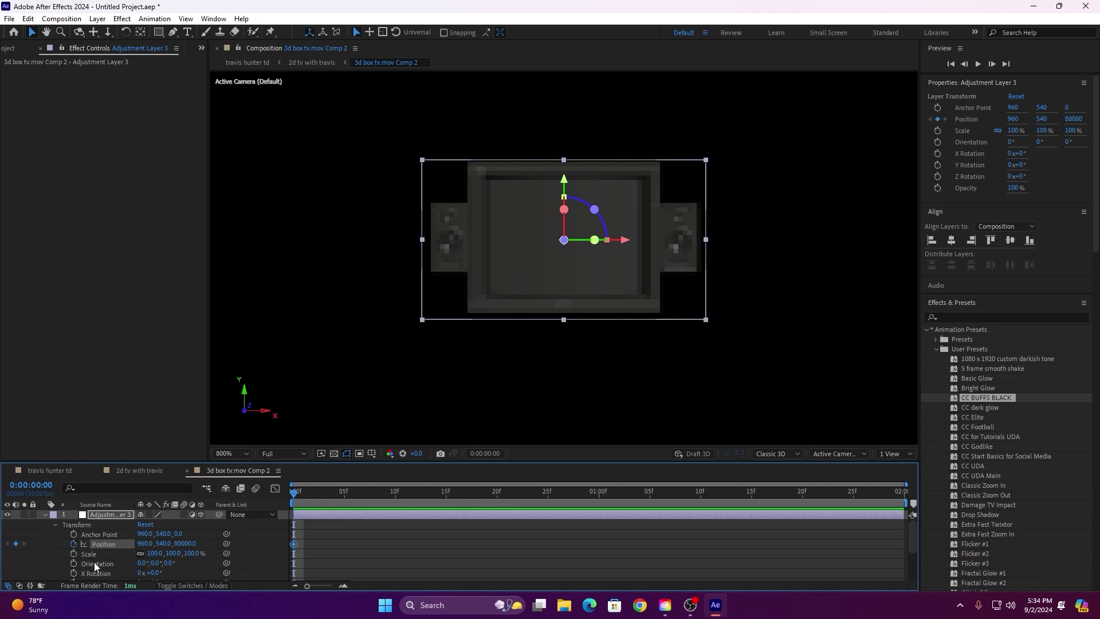
- At the last frame, bring the Z position forward to about 525, keyframing Position 960, 523, 525
key(End)
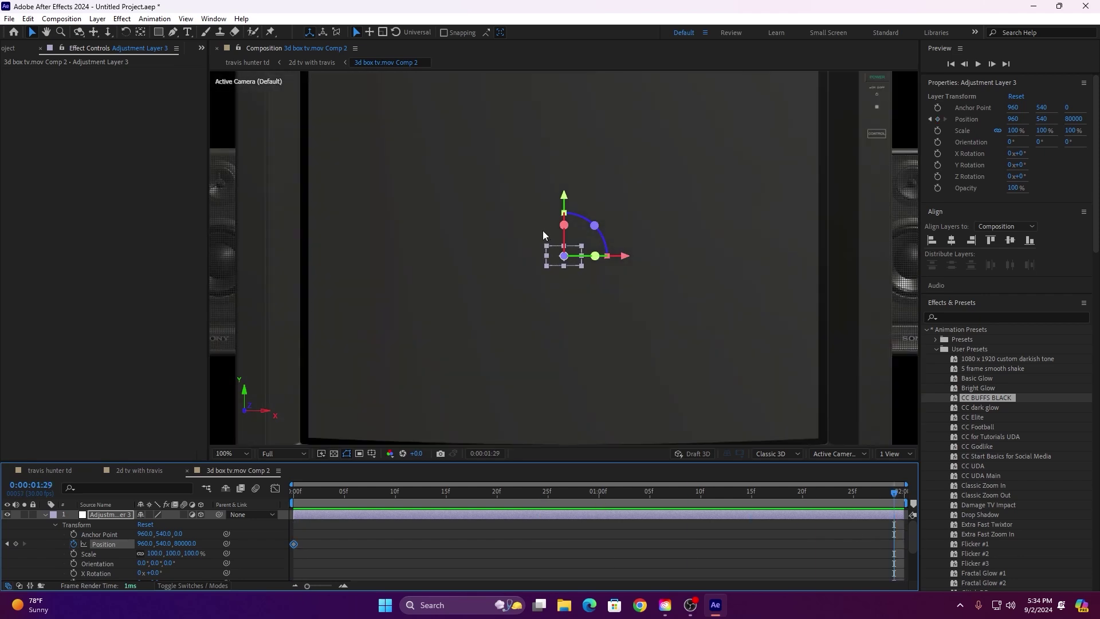
scroll(541, 234, down, 8)
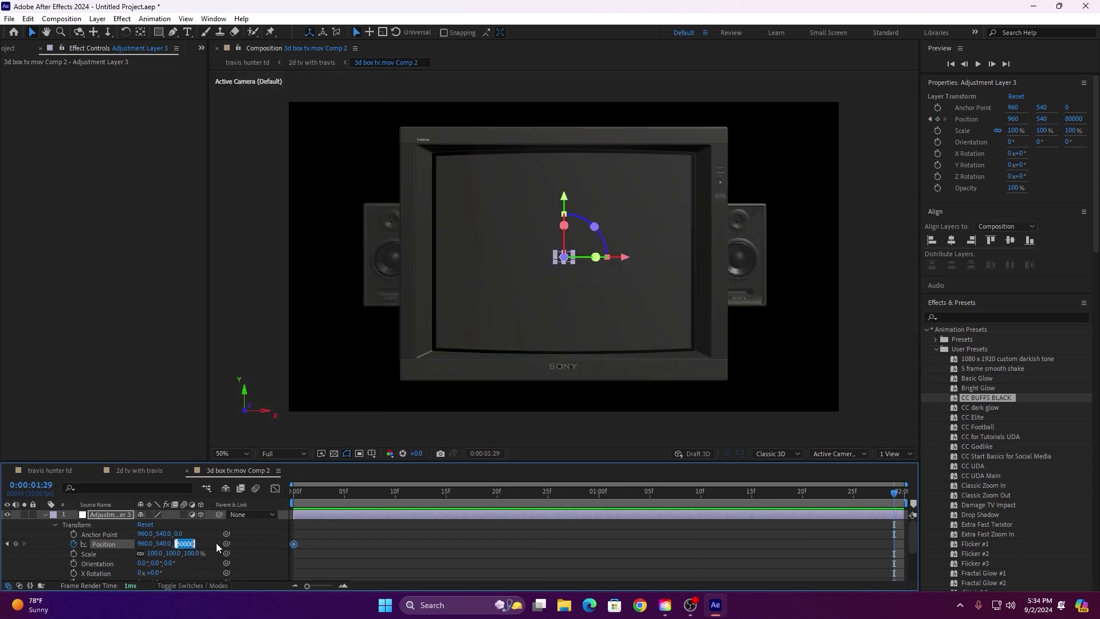
text(0)
key(Return)
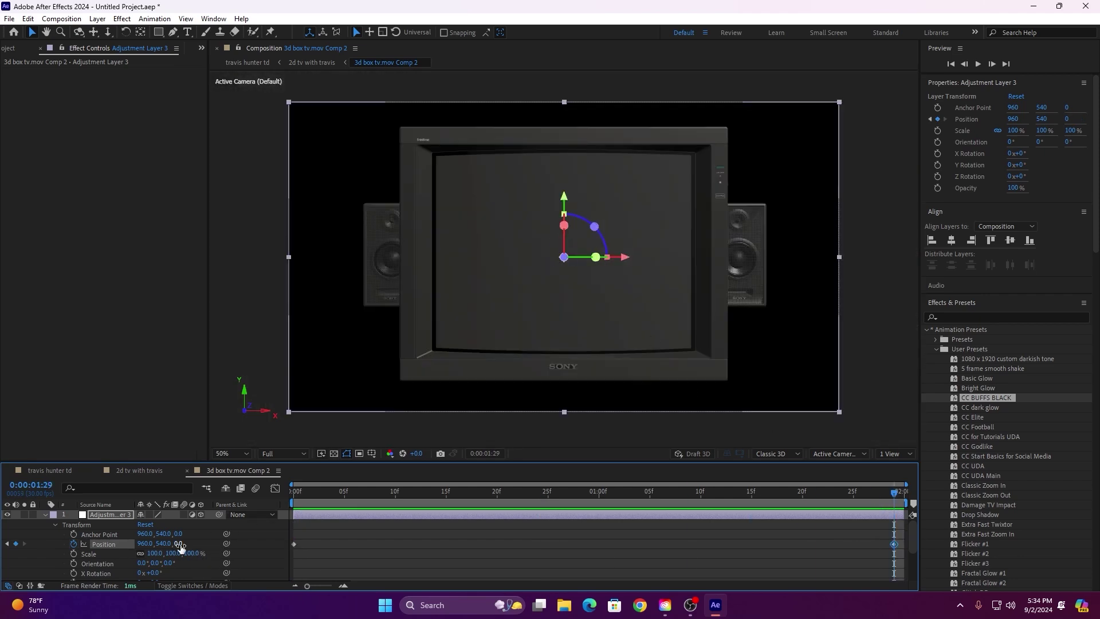
drag(179, 544, 467, 497)
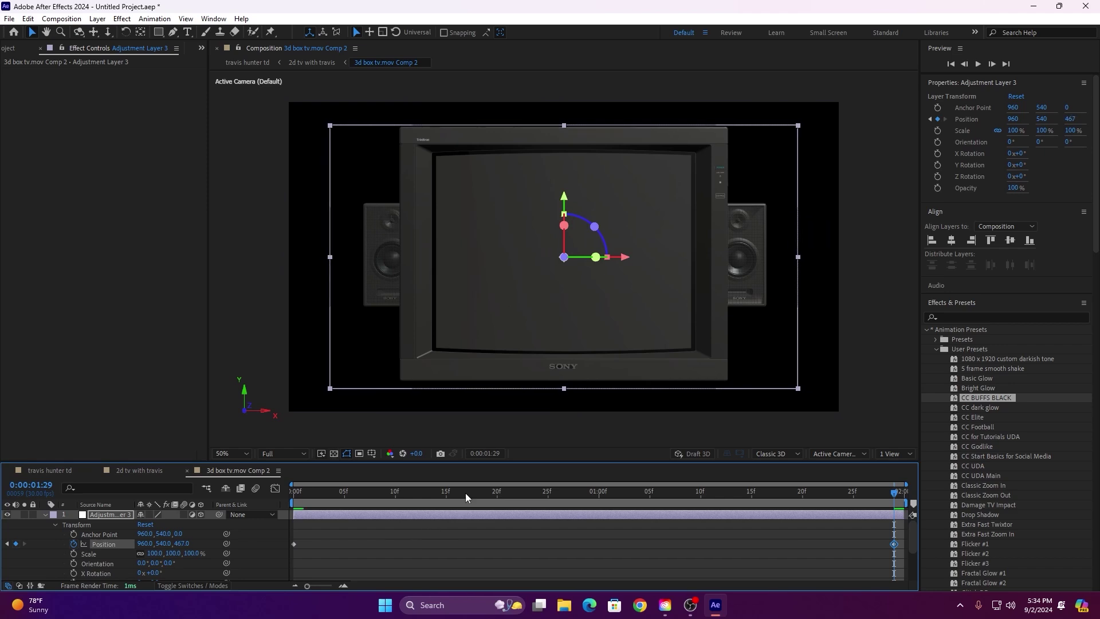
drag(564, 389, 564, 385)
drag(564, 127, 564, 129)
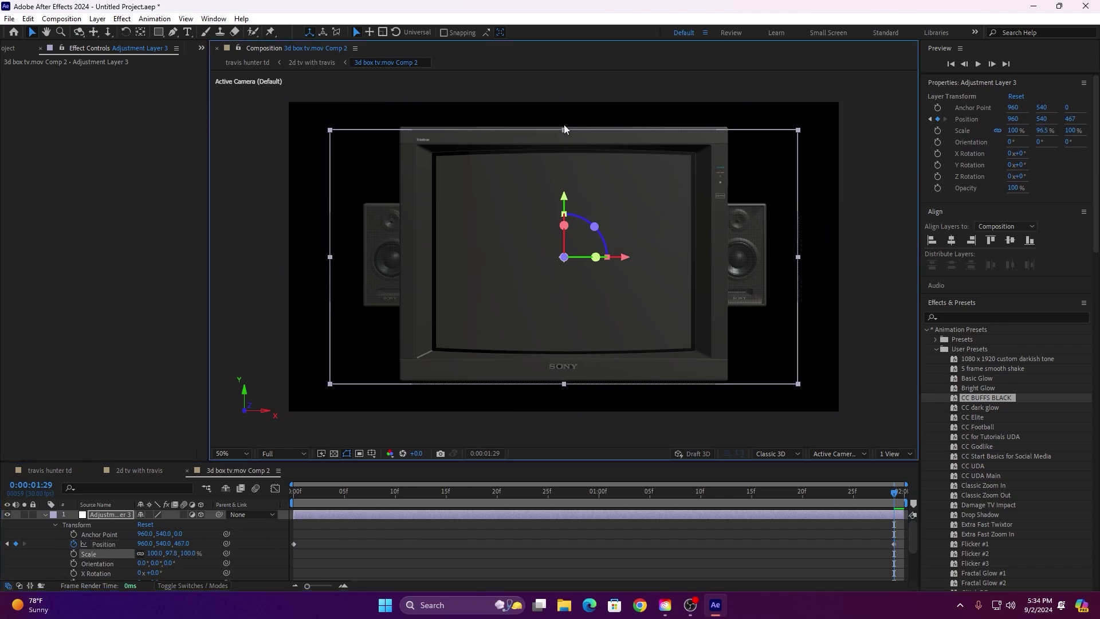
key(ctrl+z)
key(ctrl+z)
click(104, 544)
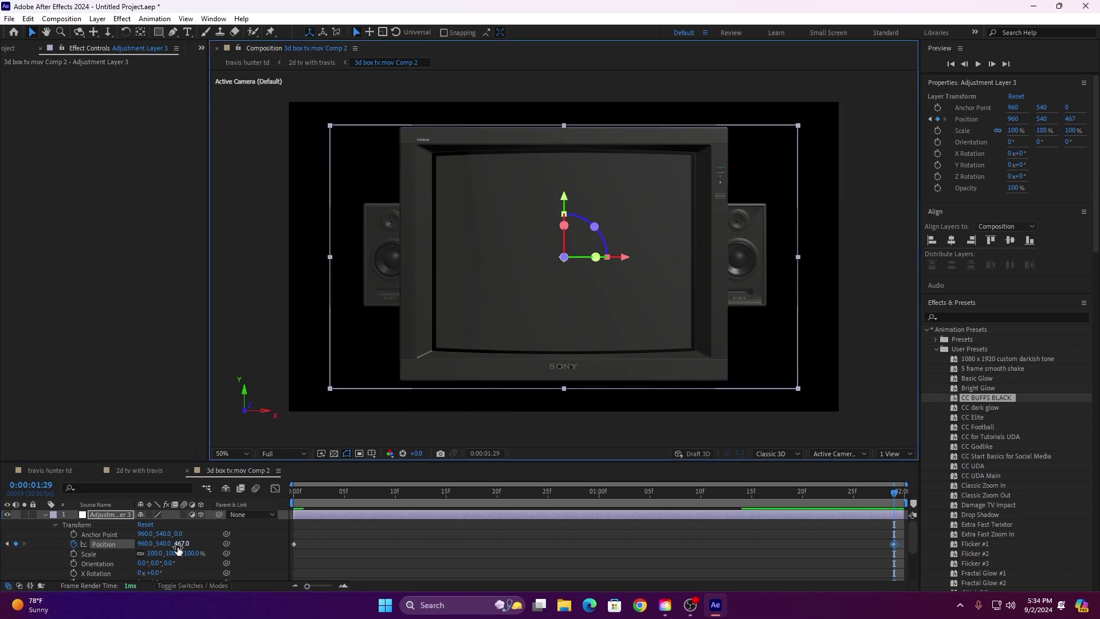
mouse_move(179, 544)
mouse_down()
mouse_move(209, 536)
mouse_move(155, 542)
mouse_up()
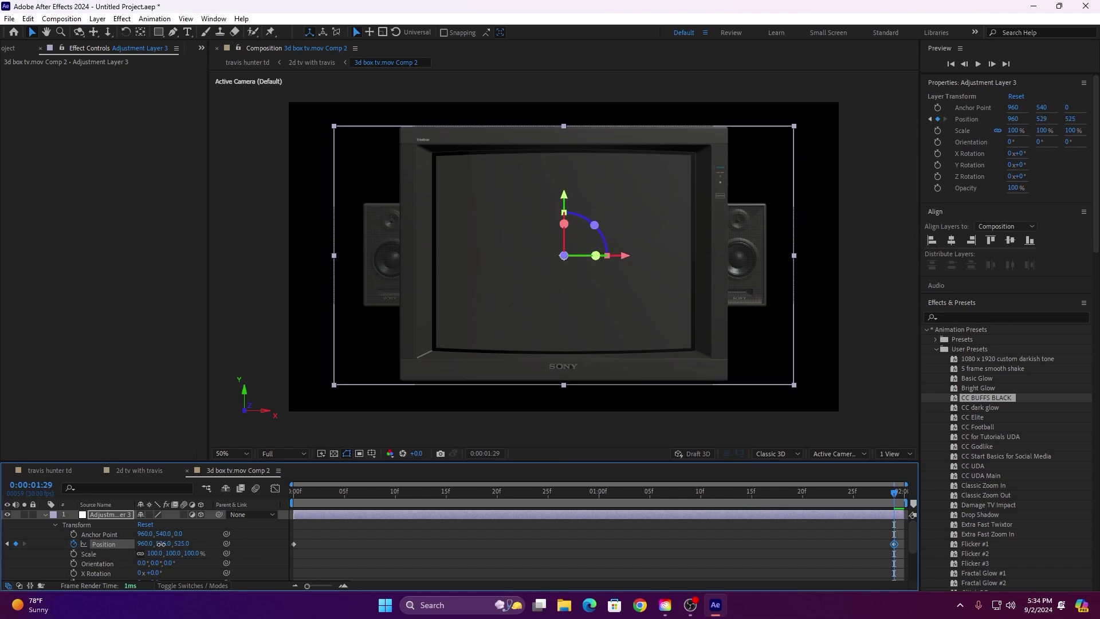
- Easy-ease both Position keyframes and maximize the Timeline panel
drag(899, 543, 267, 560)
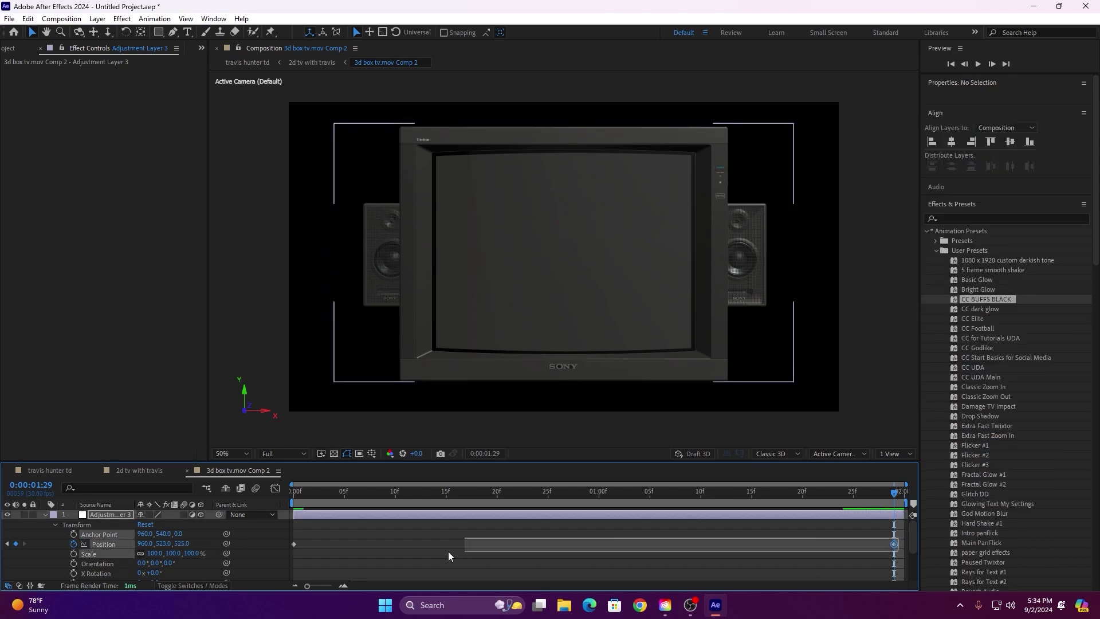
key(F9)
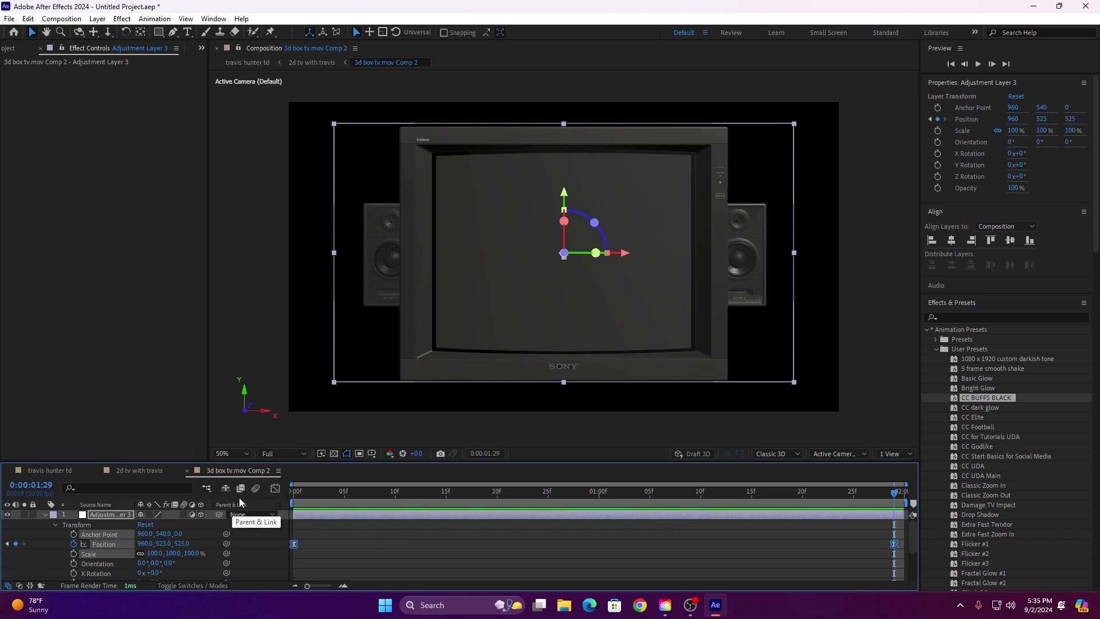
key(grave)
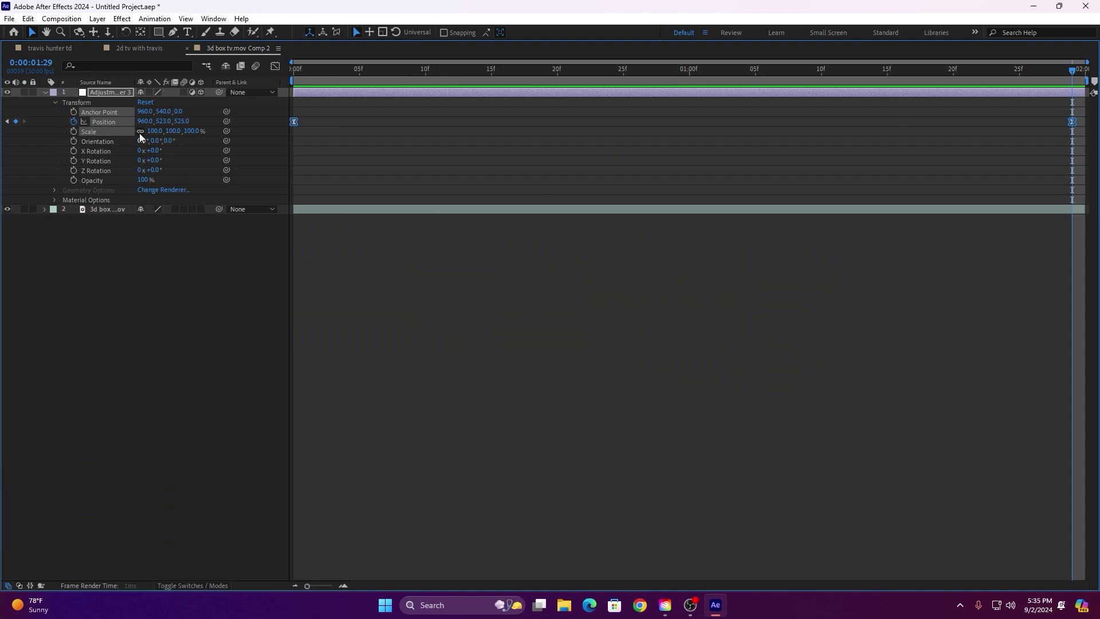
- In the Graph Editor, make Position speed peak early near 85000 px/sec and ease long into the last keyframe
click(275, 66)
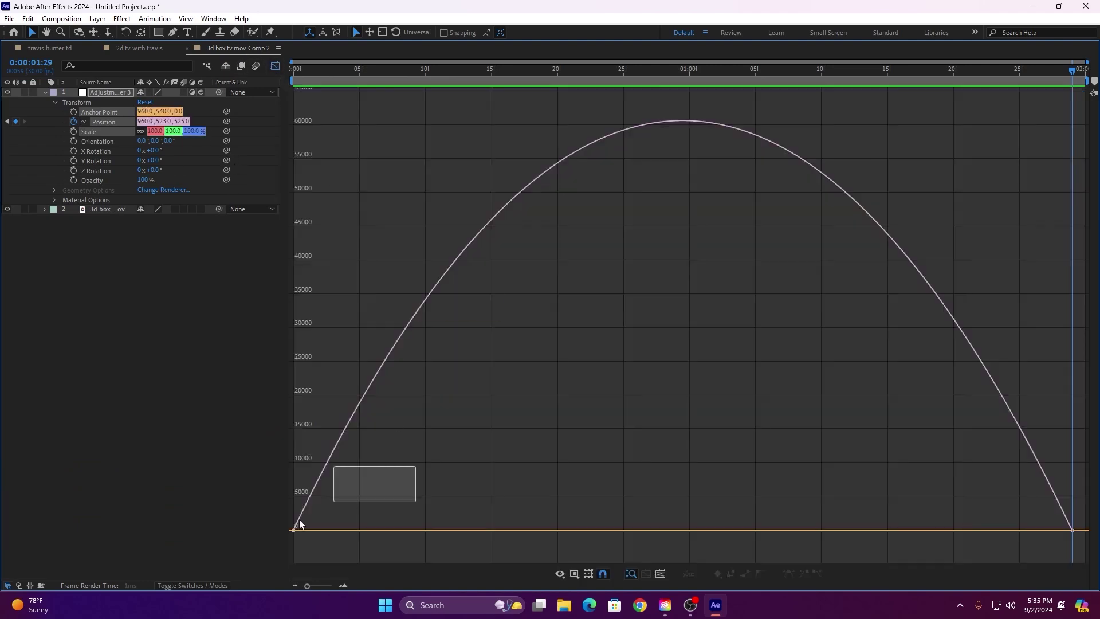
drag(416, 466, 286, 555)
drag(424, 531, 359, 535)
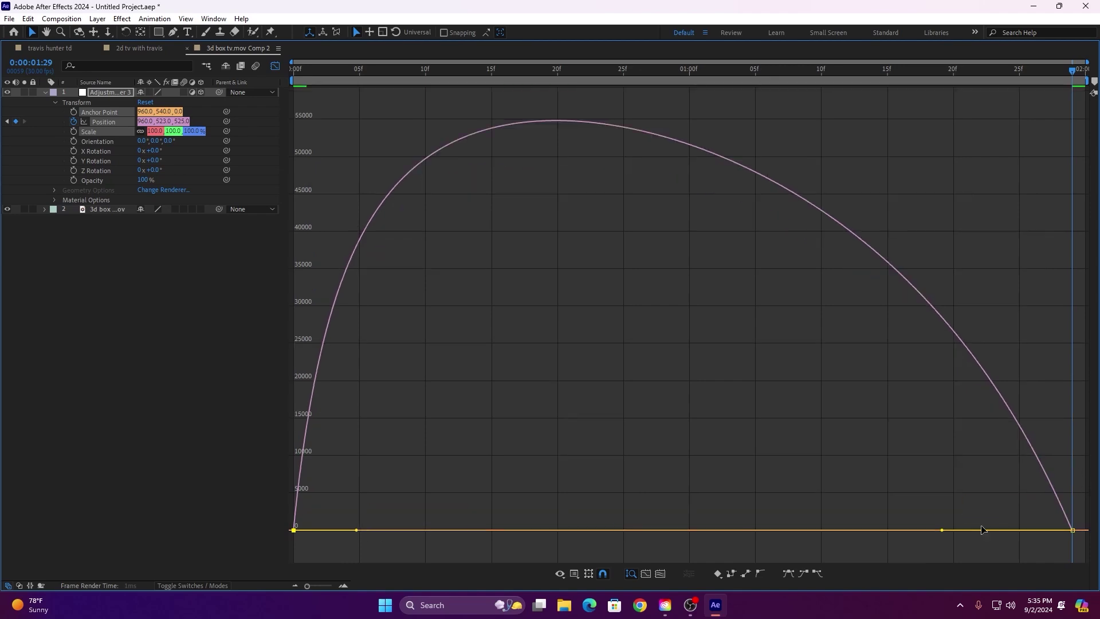
drag(1070, 415, 948, 543)
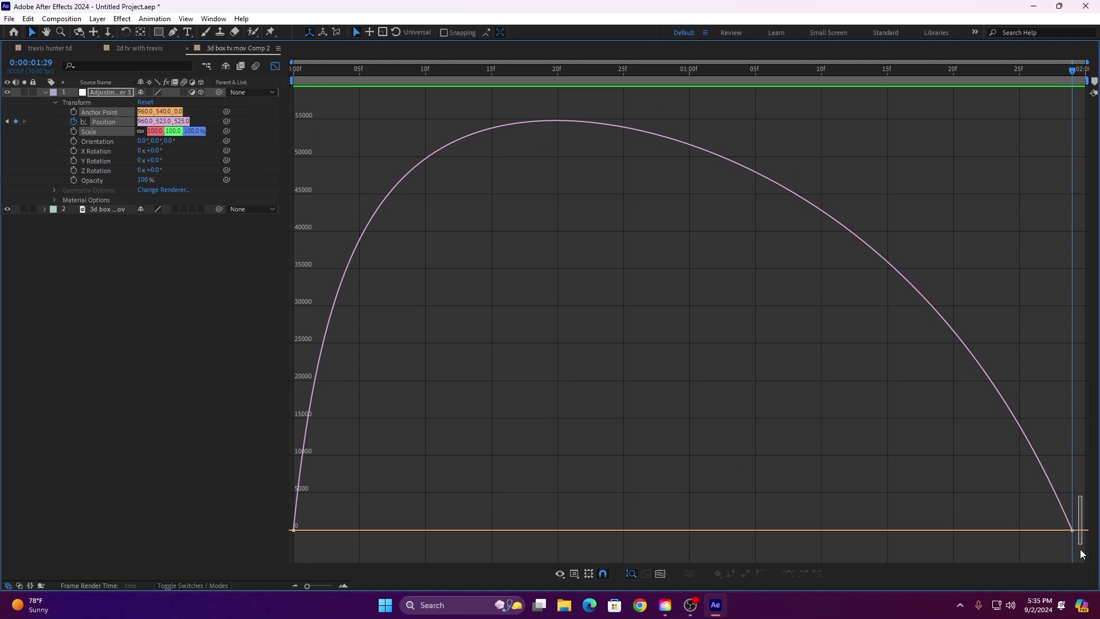
click(1079, 530)
drag(944, 532, 801, 542)
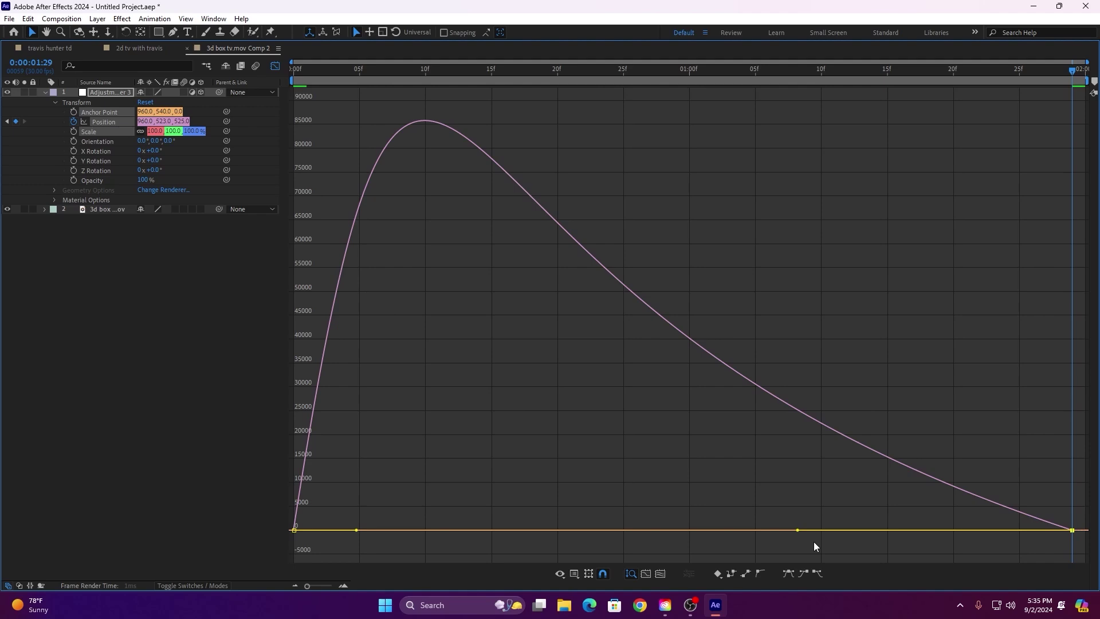
click(275, 65)
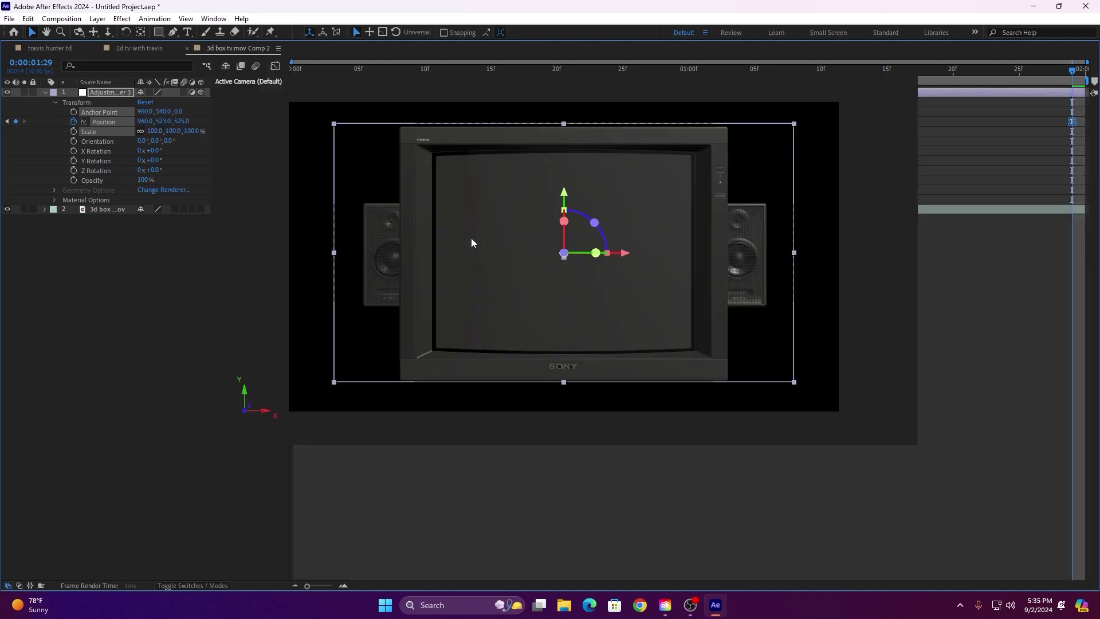
- Restore the workspace, collapse the layer properties, zoom the timeline out and scrub the push-in
key(grave)
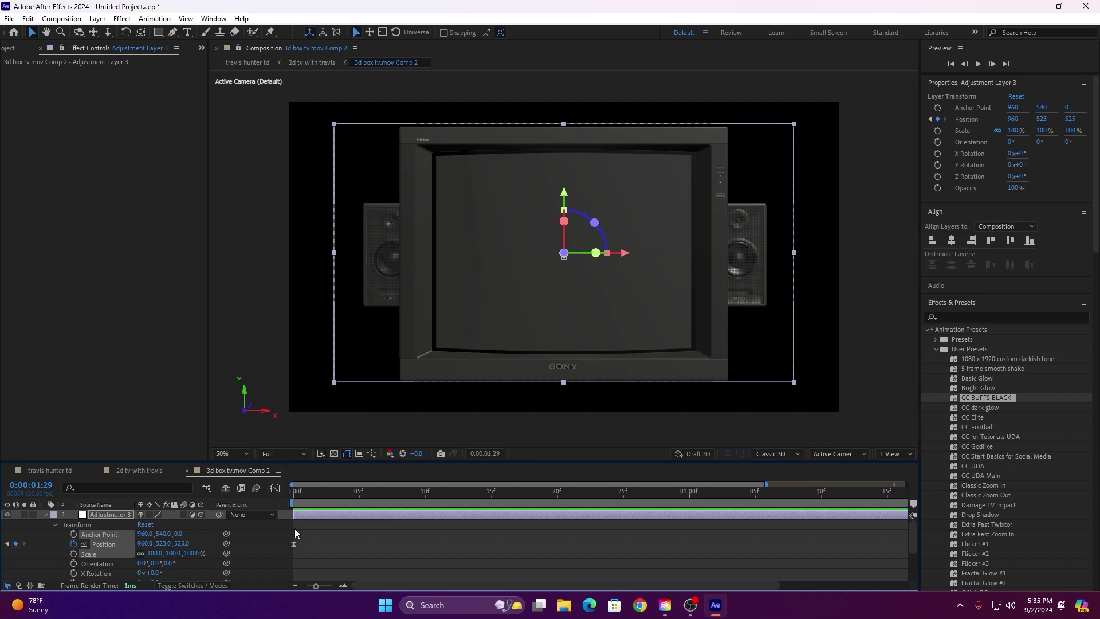
key(u)
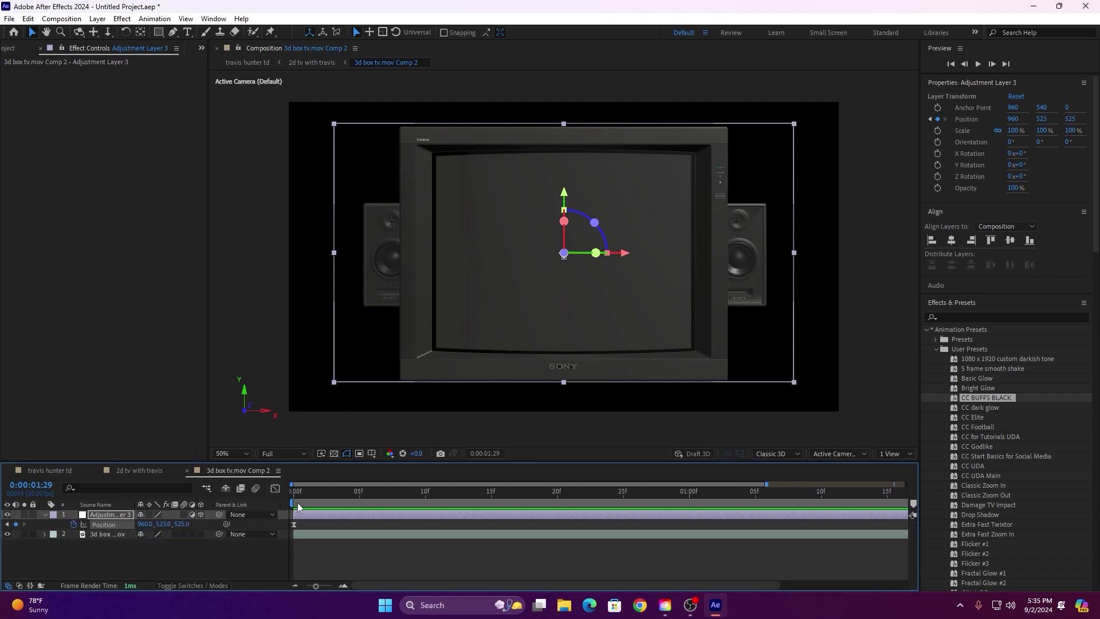
key(u)
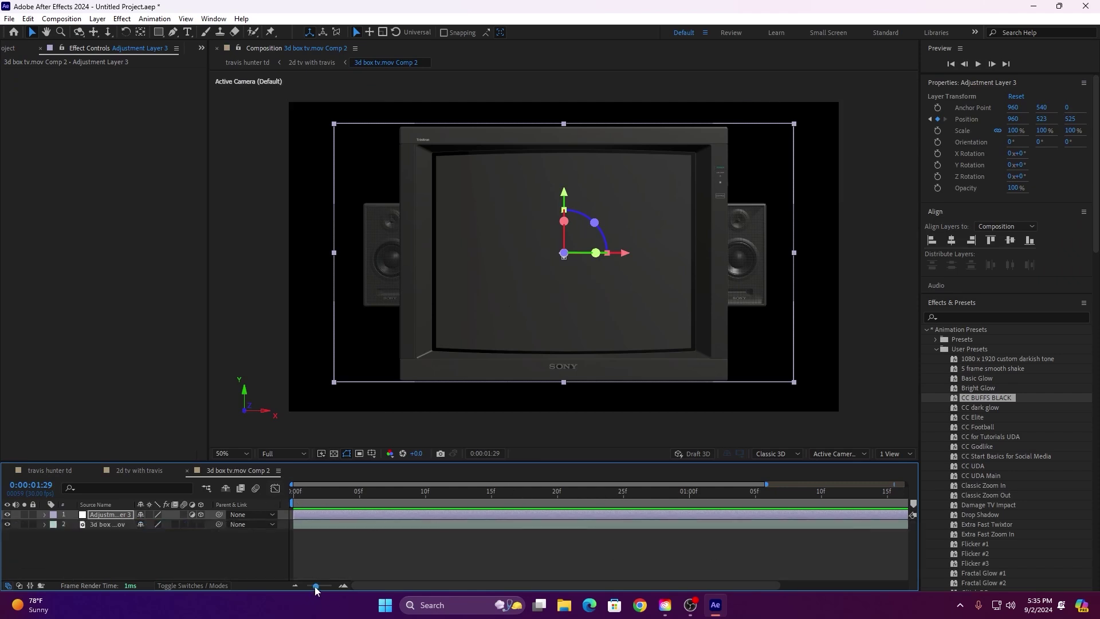
drag(315, 587, 307, 587)
mouse_move(898, 502)
mouse_down()
mouse_move(440, 488)
mouse_move(901, 504)
mouse_up()
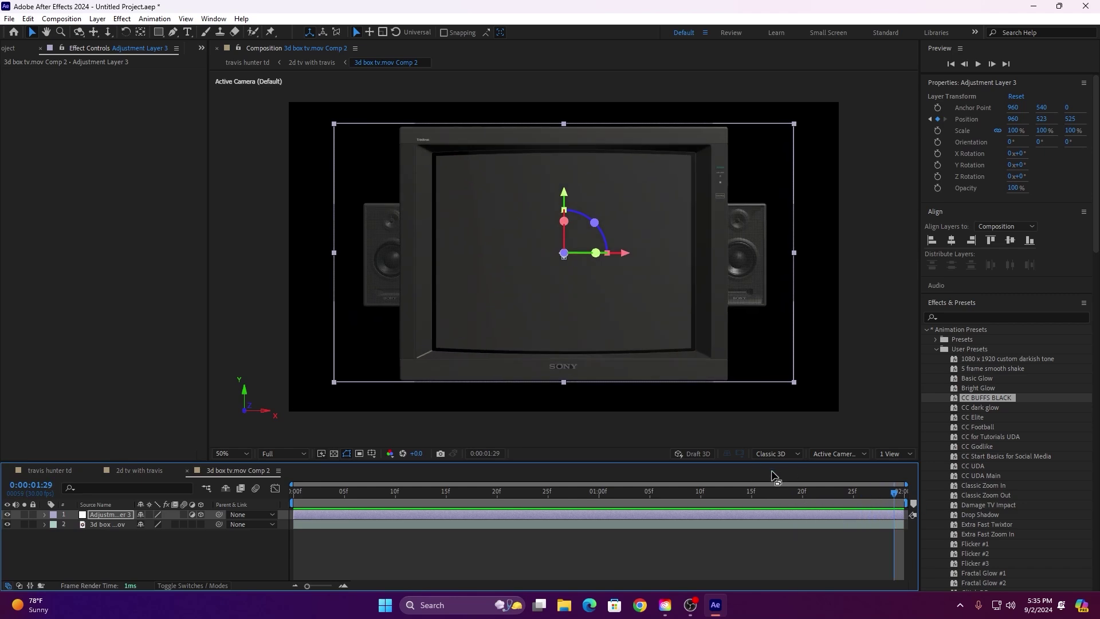
- Search Effects & Presets for 'bcc cros' and drag BCC Cross Glitch onto Adjustment Layer 3
click(955, 317)
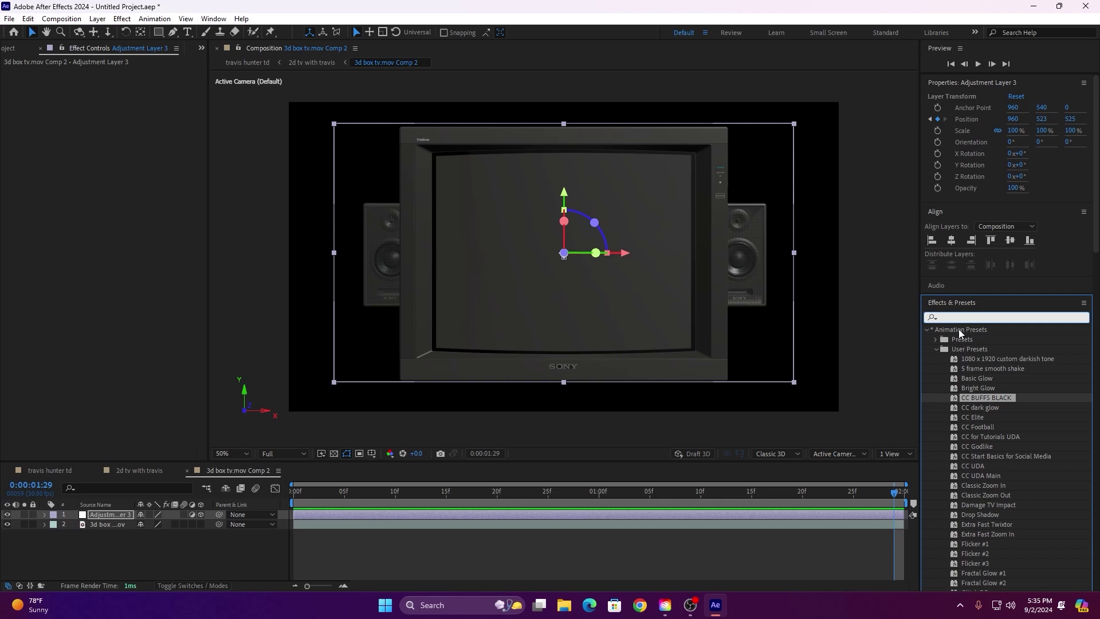
text(gli)
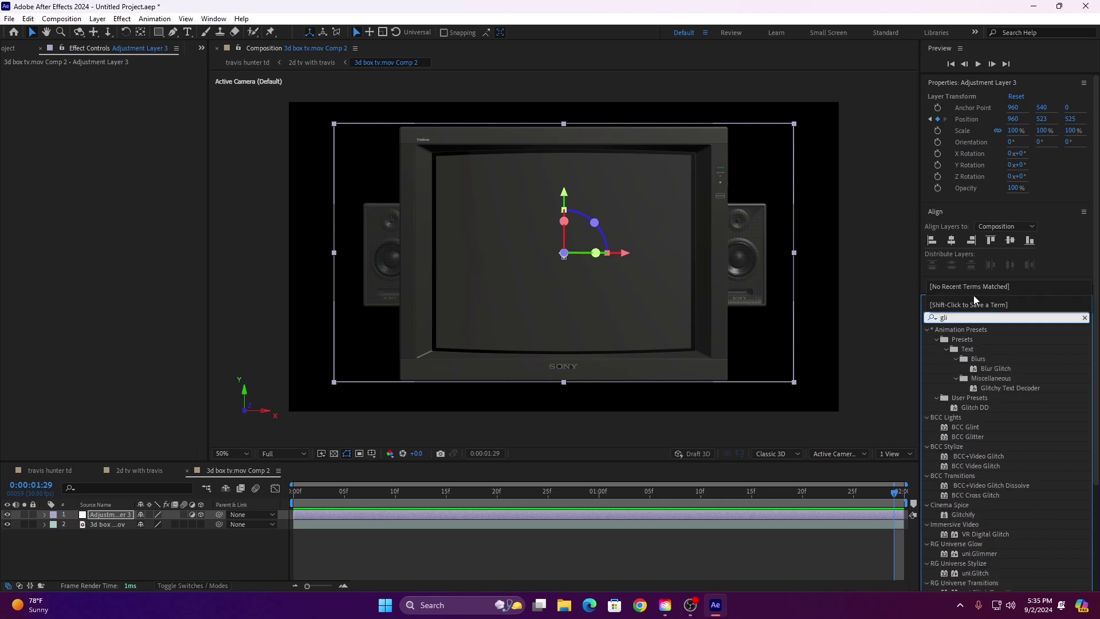
text(tc)
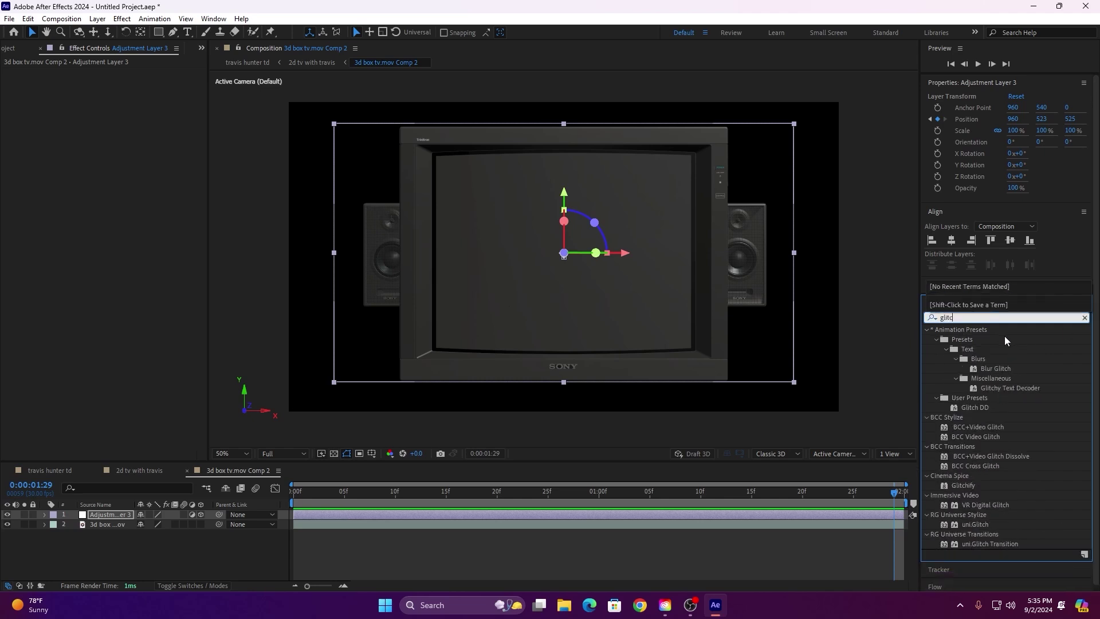
key(BackSpace)
key(BackSpace)
key(BackSpace)
key(BackSpace)
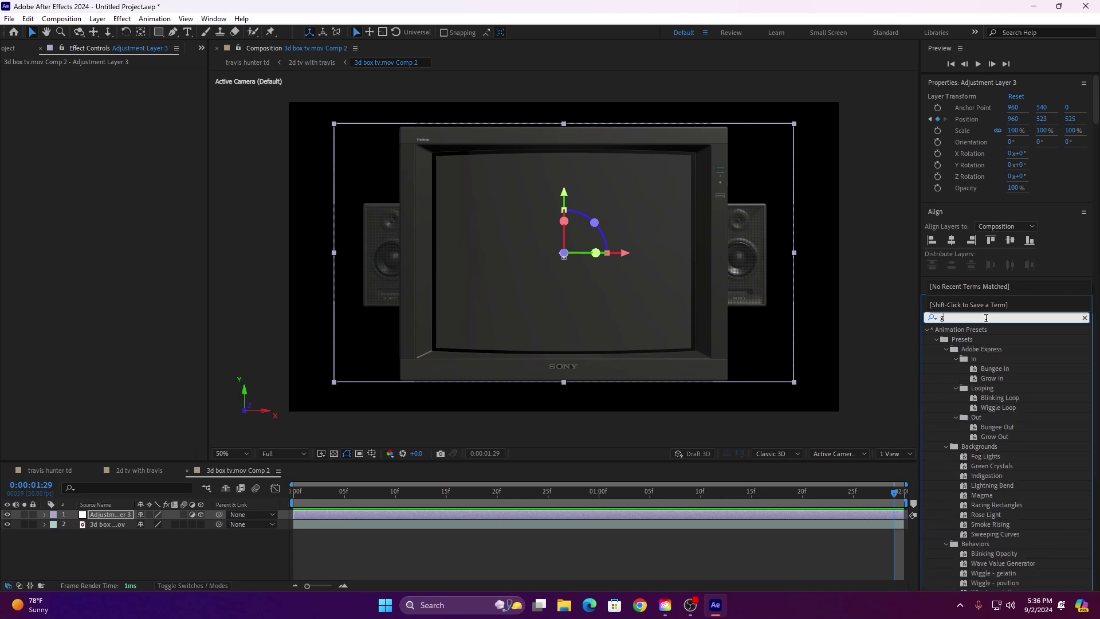
key(BackSpace)
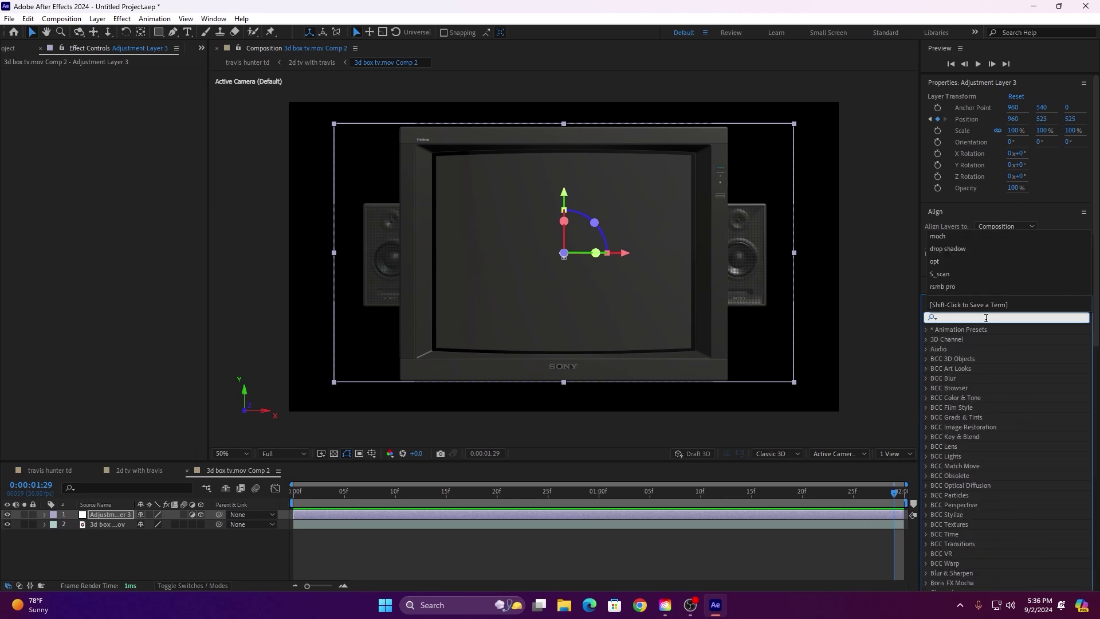
click(987, 318)
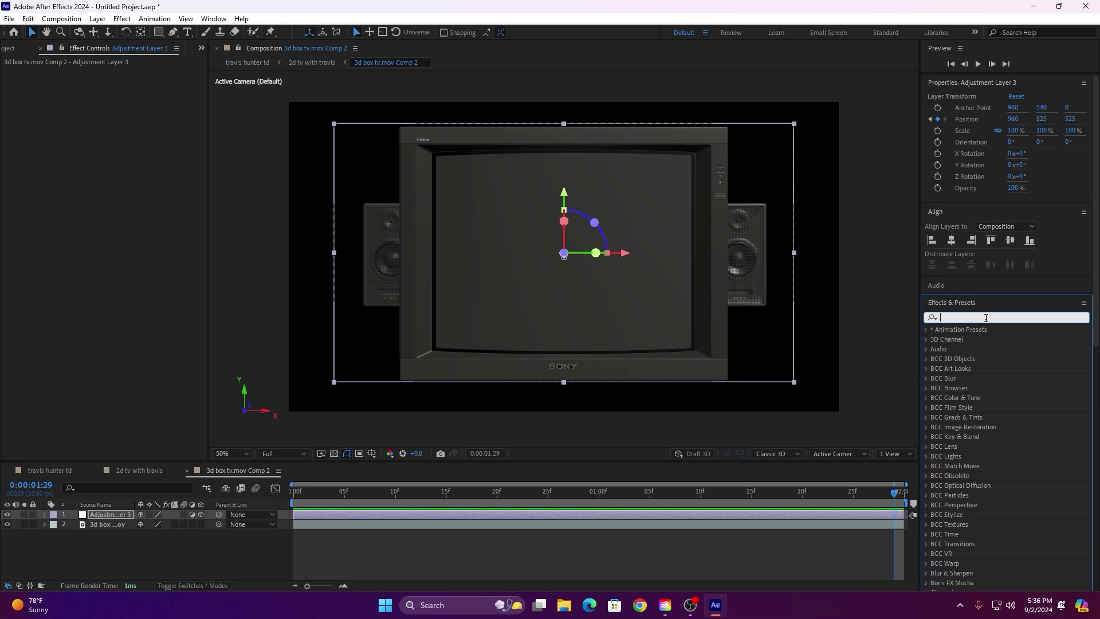
text(bx)
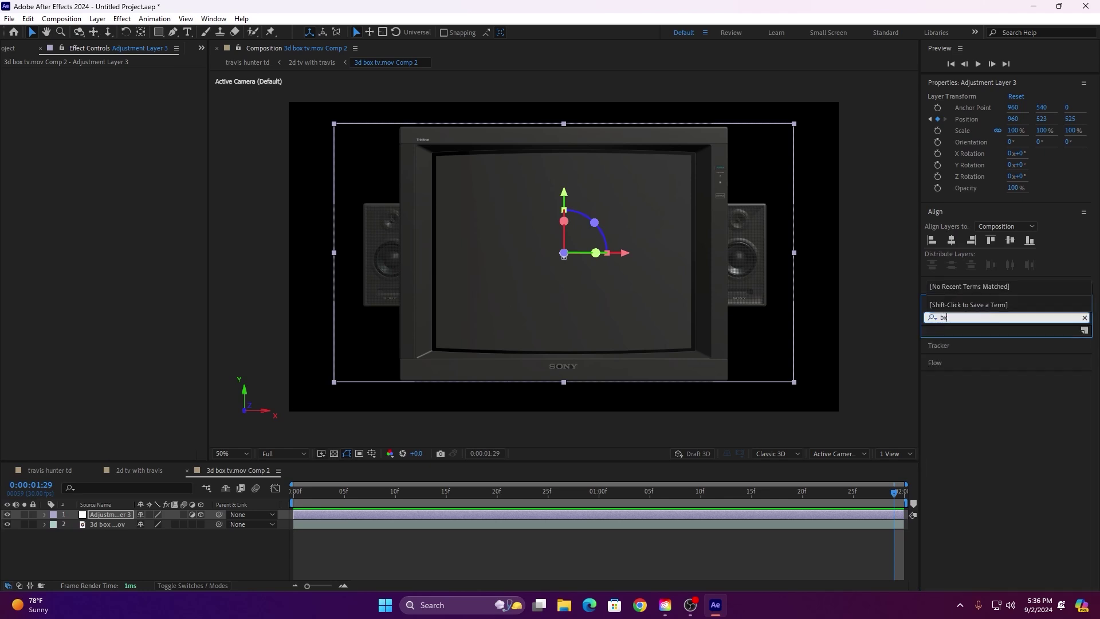
key(BackSpace)
text(cc gros)
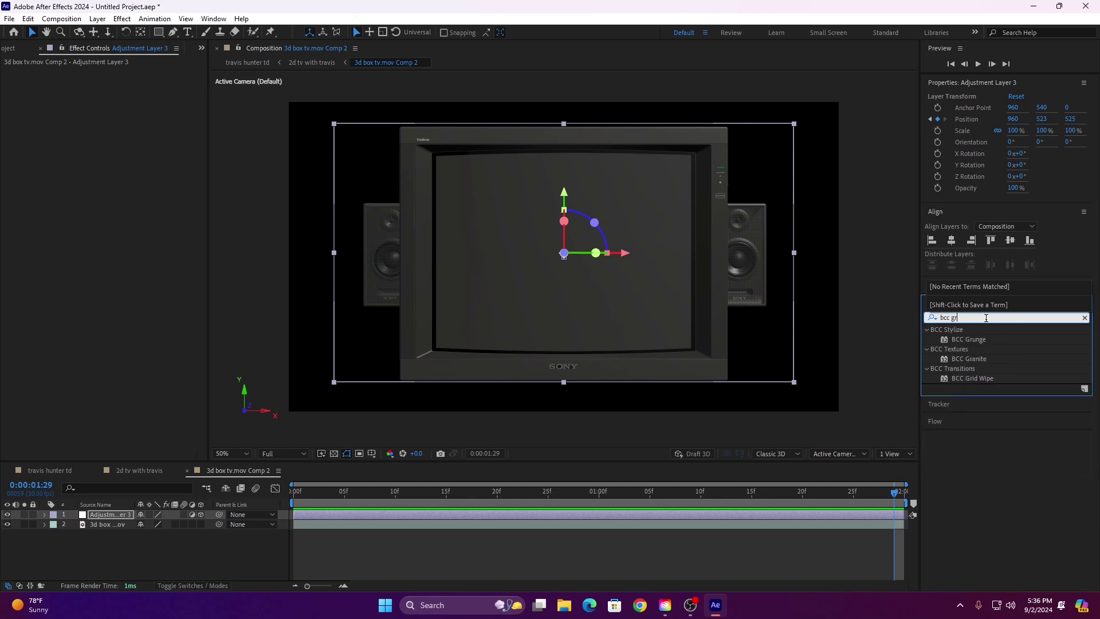
text(s)
key(BackSpace)
key(BackSpace)
key(BackSpace)
text(c)
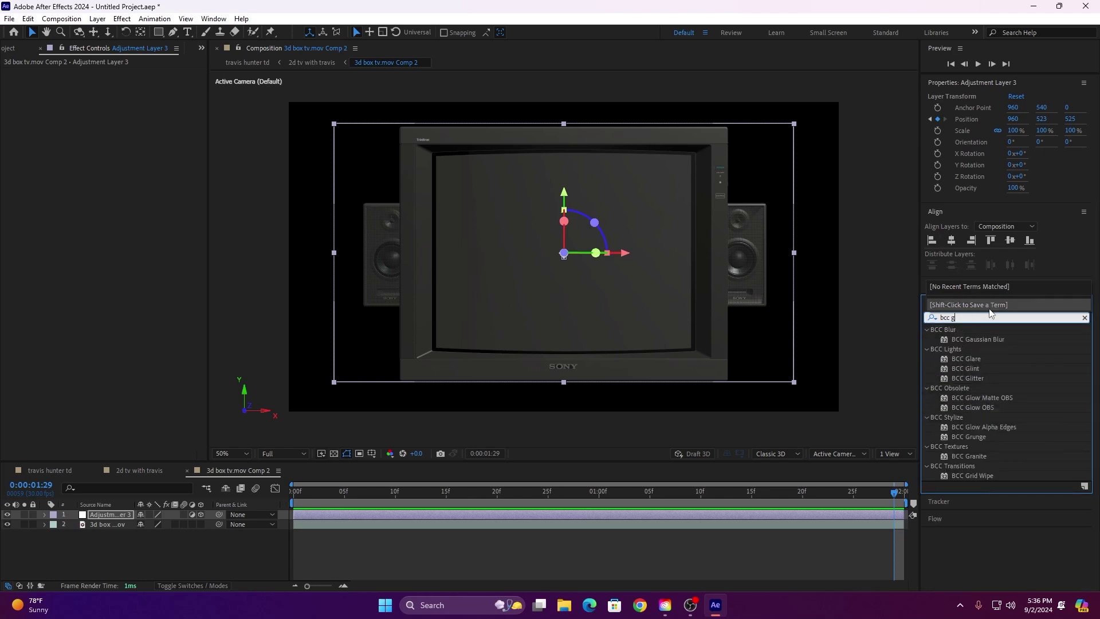
text(ross)
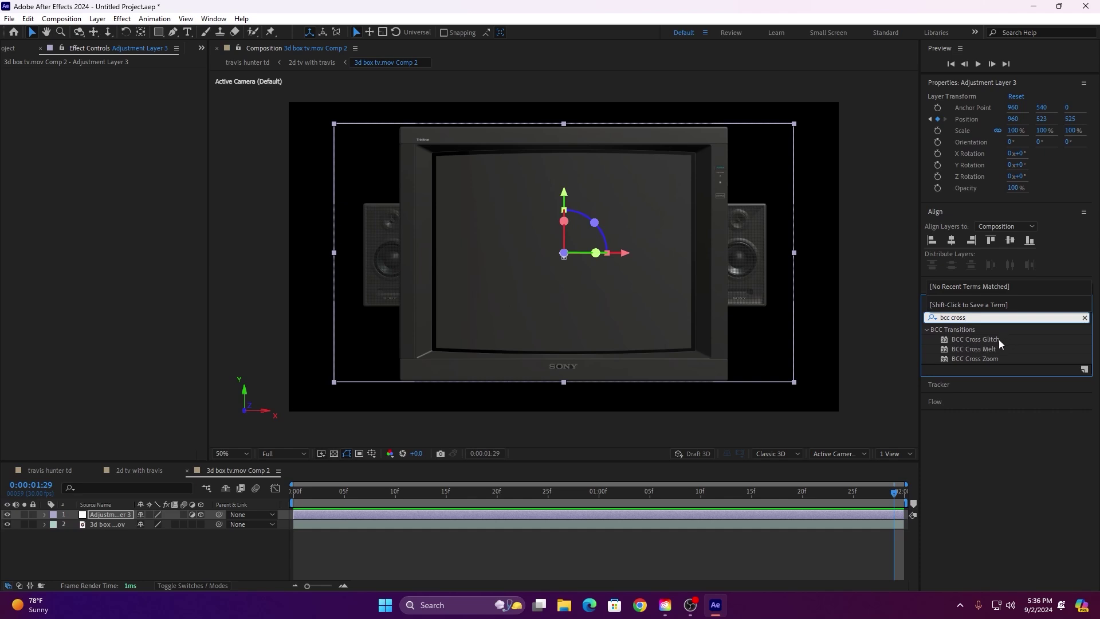
mouse_move(981, 339)
mouse_down()
mouse_move(344, 515)
mouse_move(281, 503)
mouse_up()
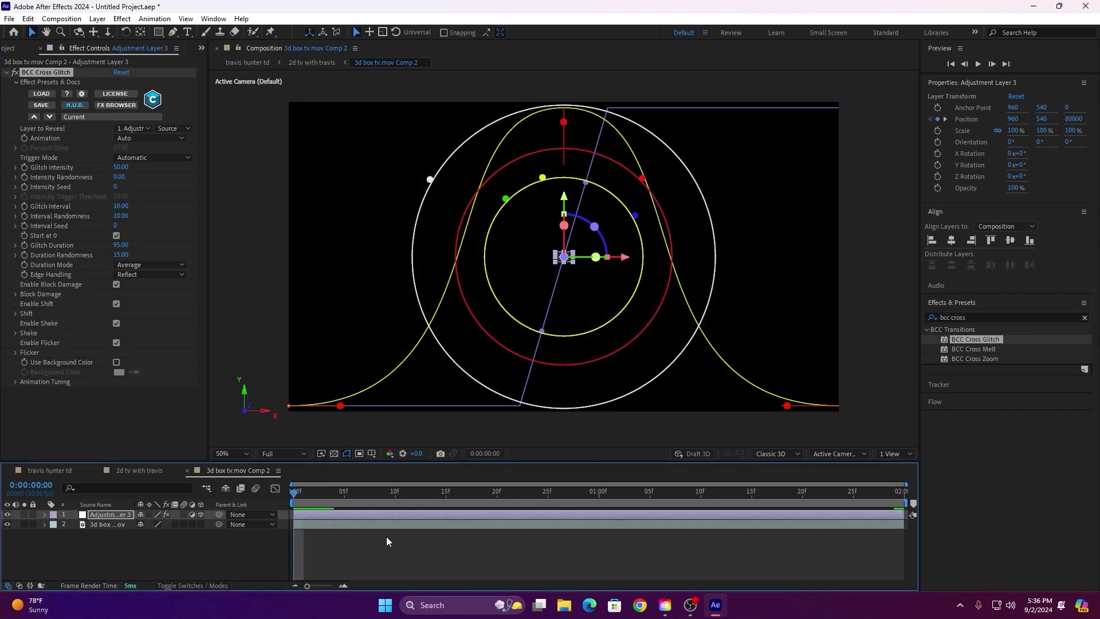
- Set BCC Cross Glitch's Animation mode to Pct. Done
click(359, 534)
drag(300, 494, 910, 495)
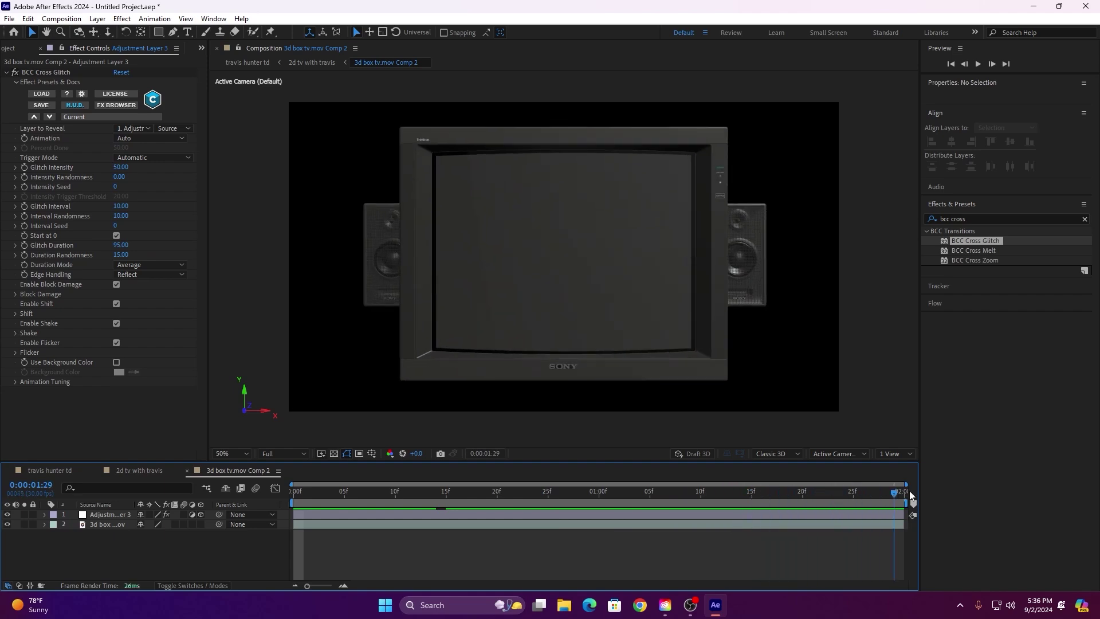
click(152, 139)
click(150, 162)
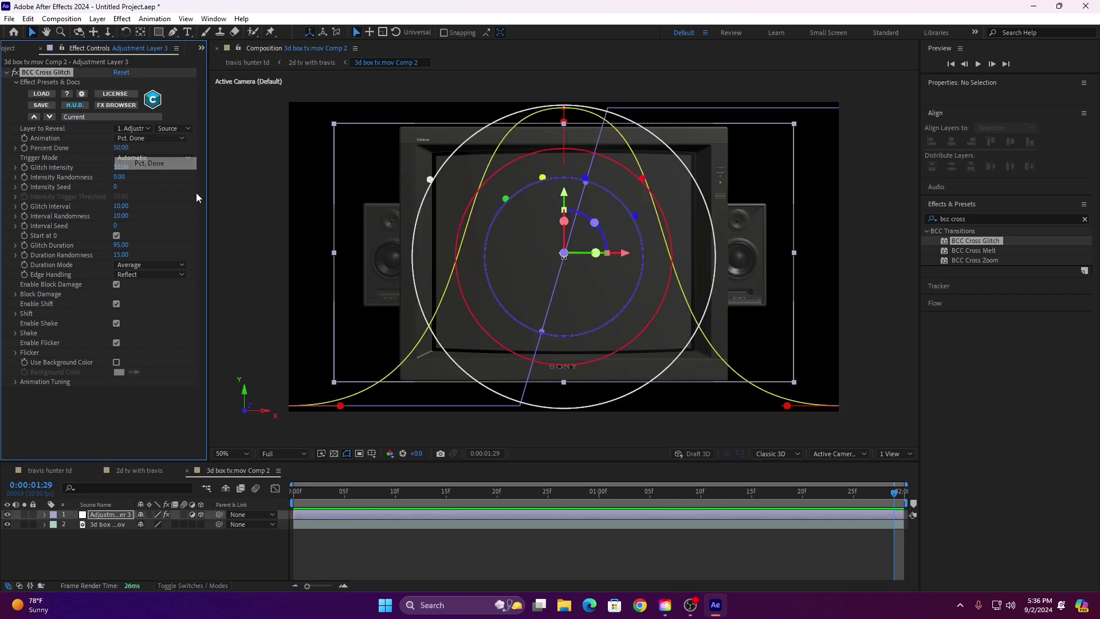
- Scrub the timeline and play a preview of the glitch on the TV
drag(895, 492, 318, 493)
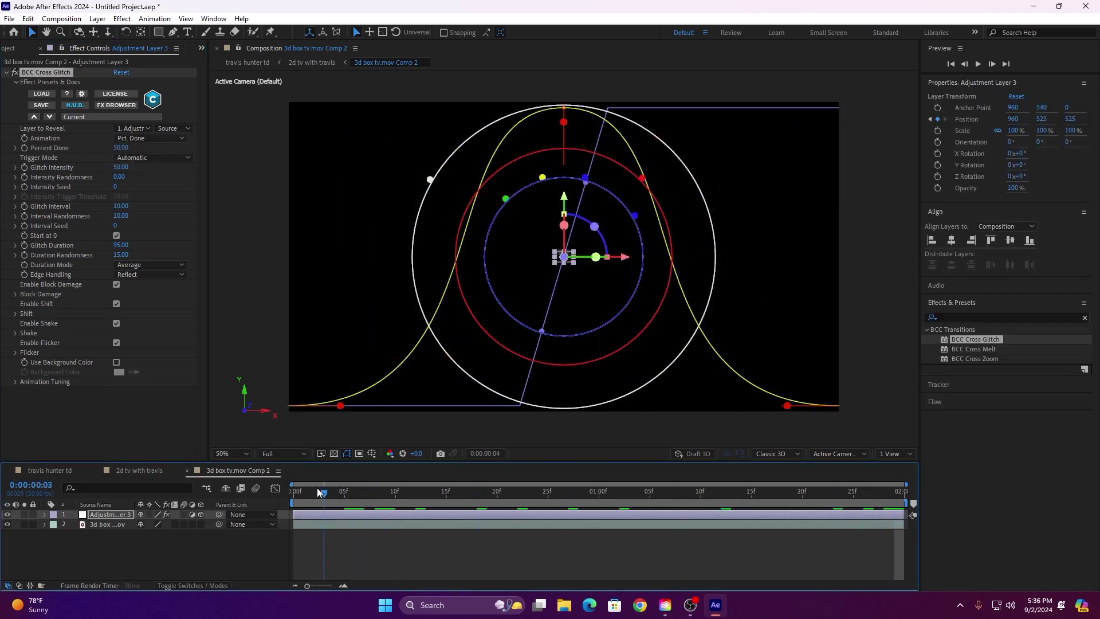
click(338, 534)
mouse_move(298, 491)
mouse_down()
mouse_move(603, 496)
mouse_move(933, 474)
mouse_up()
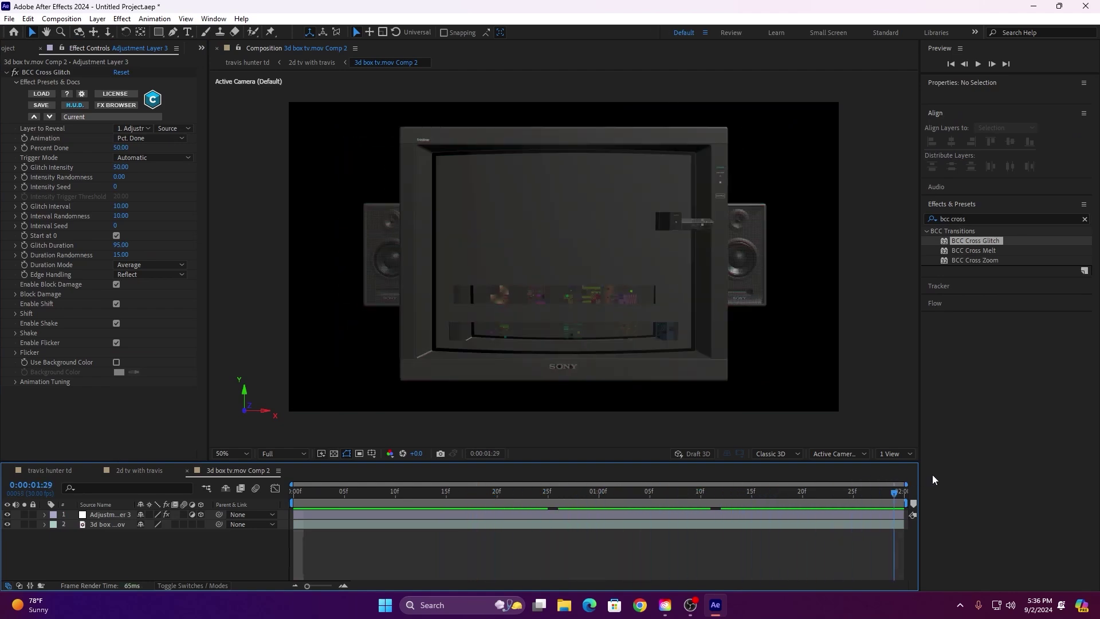
key(space)
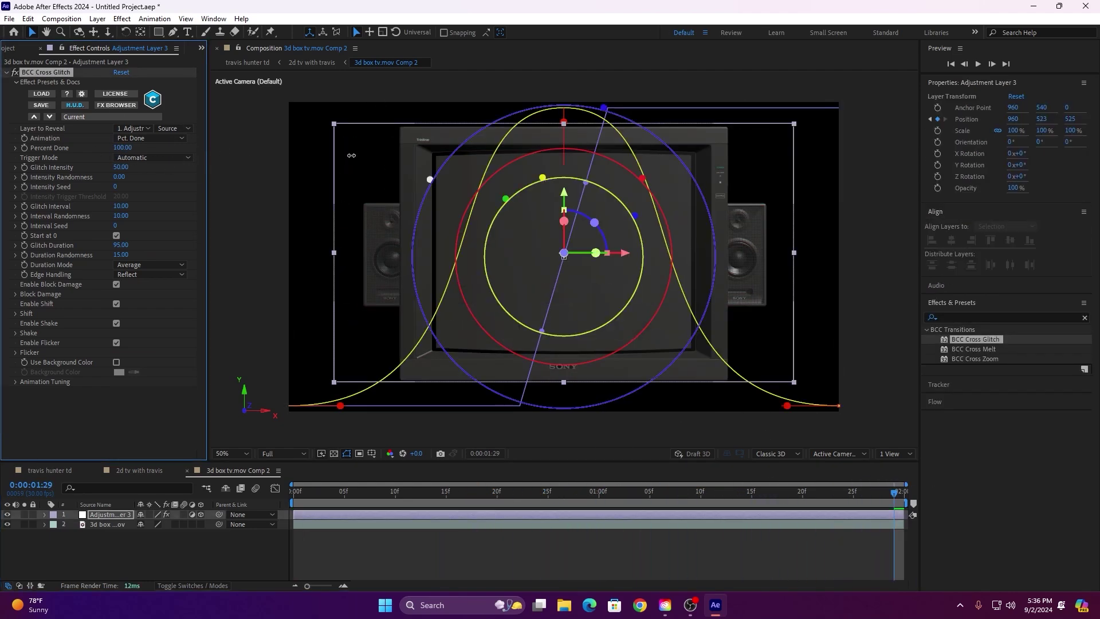
- Keyframe the glitch's Percent Done from 20 at the start to 100 at the end
click(121, 147)
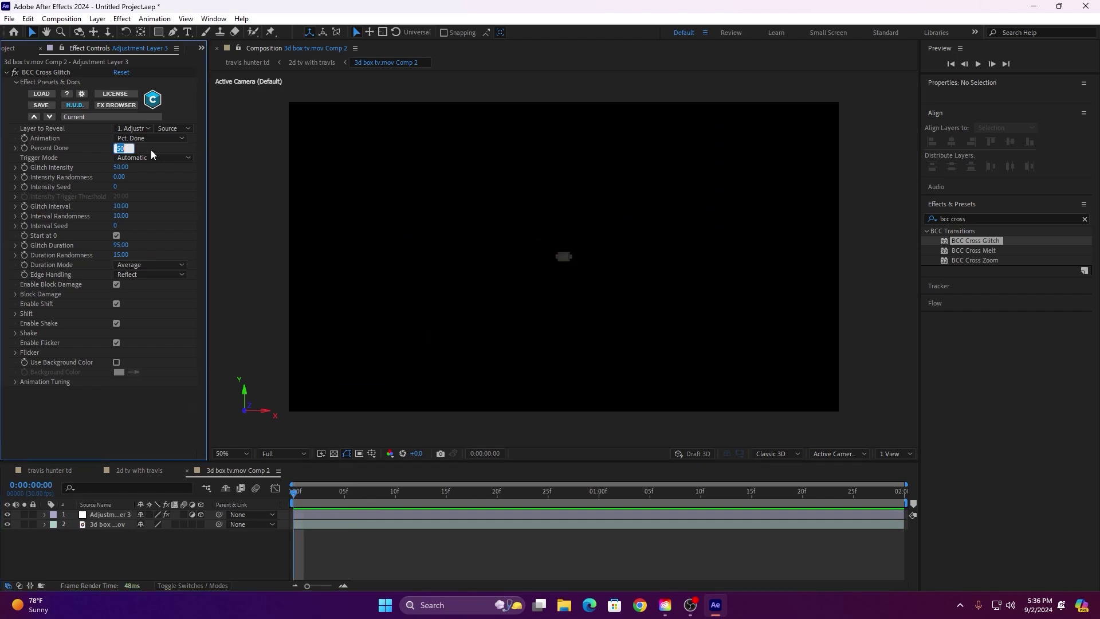
text(20)
key(Return)
drag(296, 498, 941, 490)
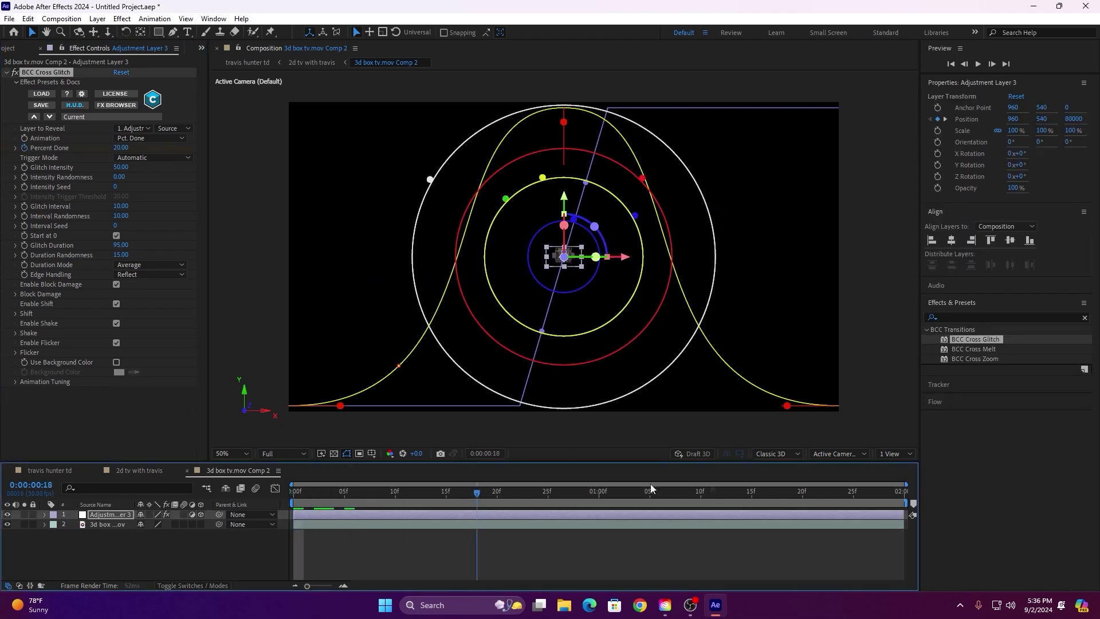
click(121, 148)
text(100)
key(Return)
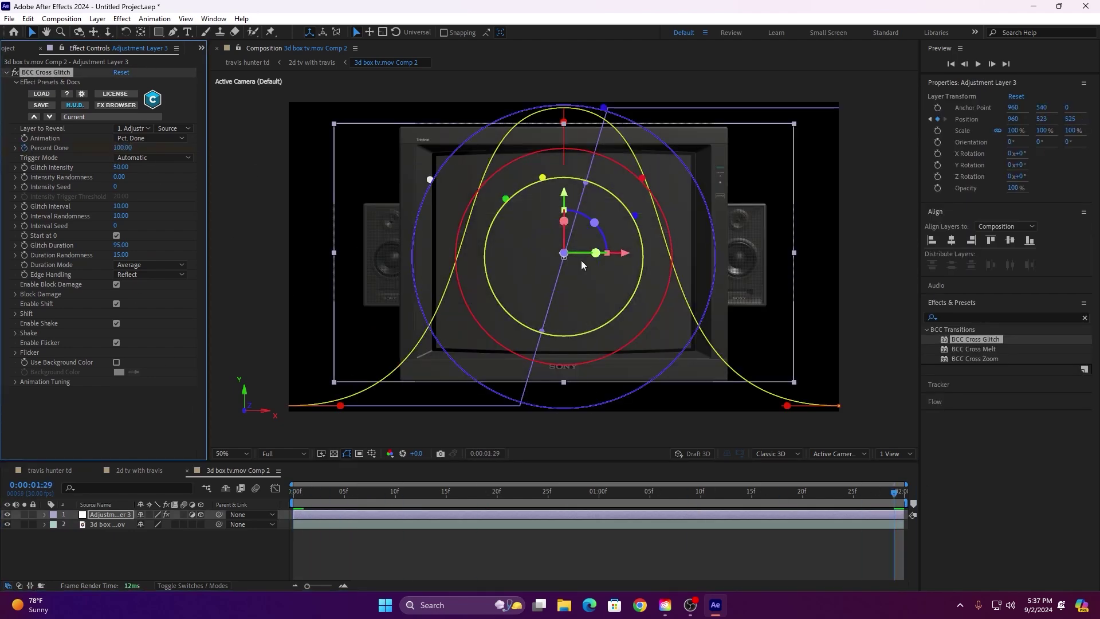
- Apply the Smooth easing preset to the first Percent Done keyframe
key(u)
click(775, 524)
drag(303, 523, 289, 539)
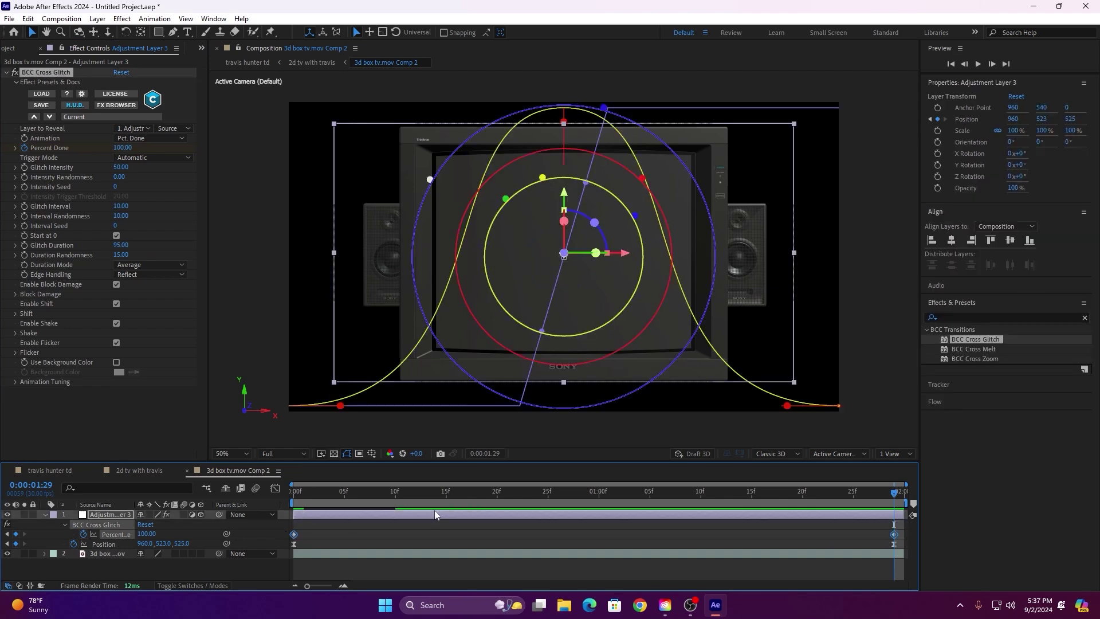
click(958, 404)
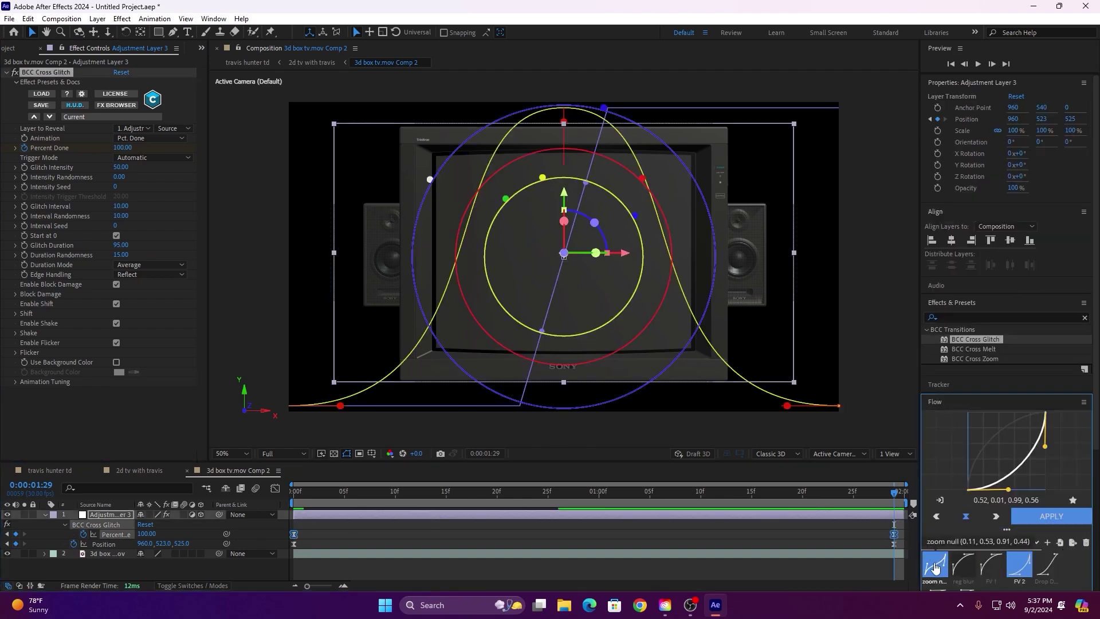
click(936, 564)
scroll(1066, 401, down, 5)
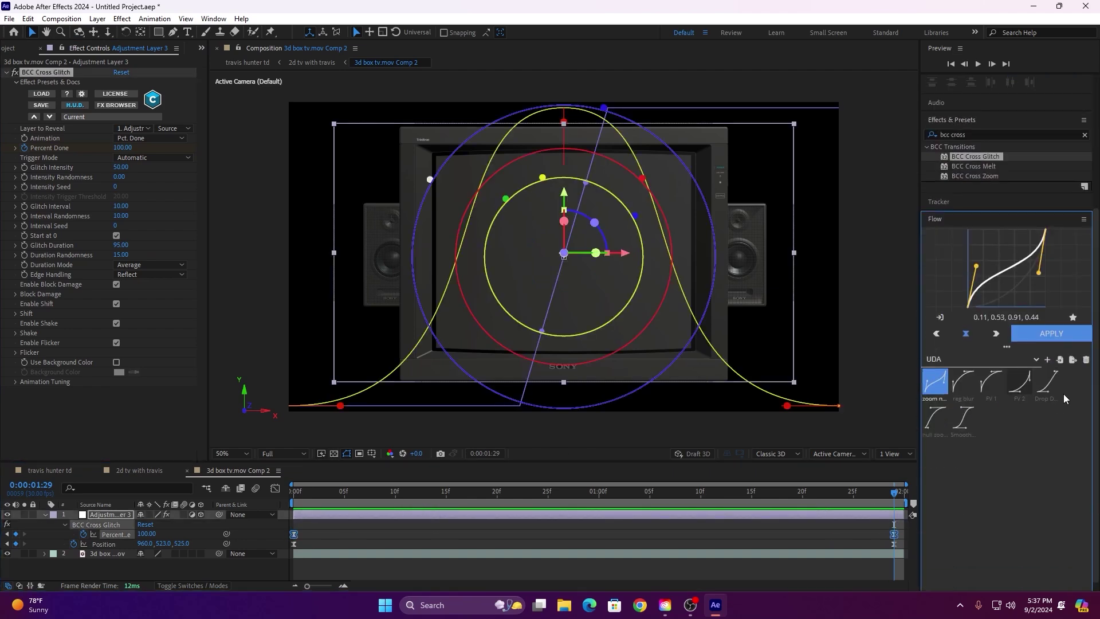
click(963, 417)
click(1052, 334)
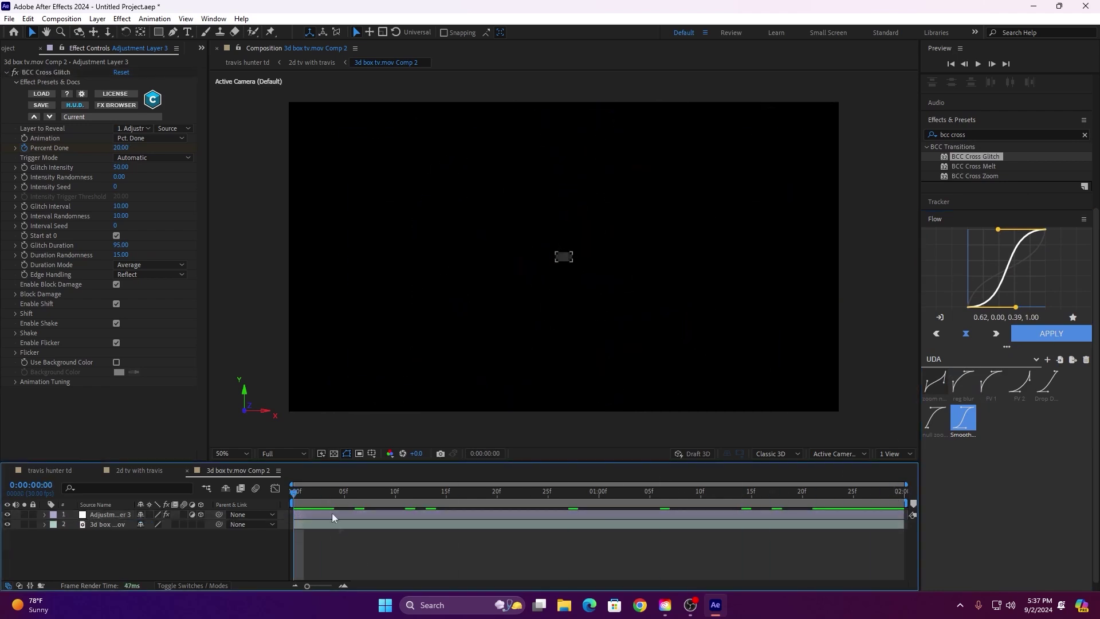
drag(314, 492, 895, 484)
- Apply the zoom null easing to both Percent Done keyframes, preview, and close 3d box tv.mov Comp 2
key(u)
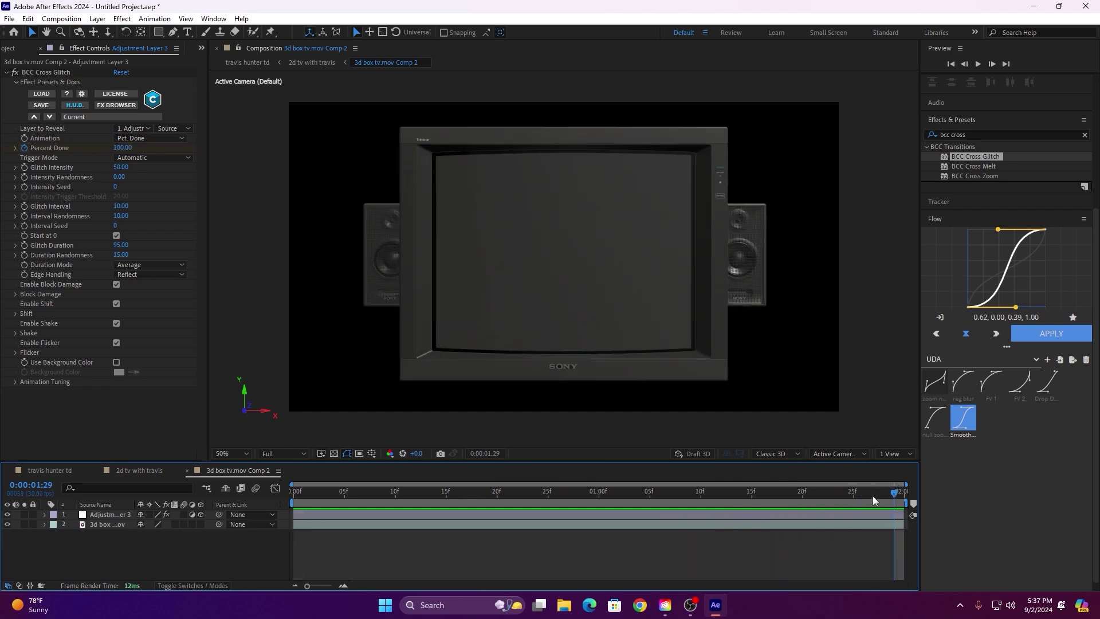
drag(888, 530, 291, 541)
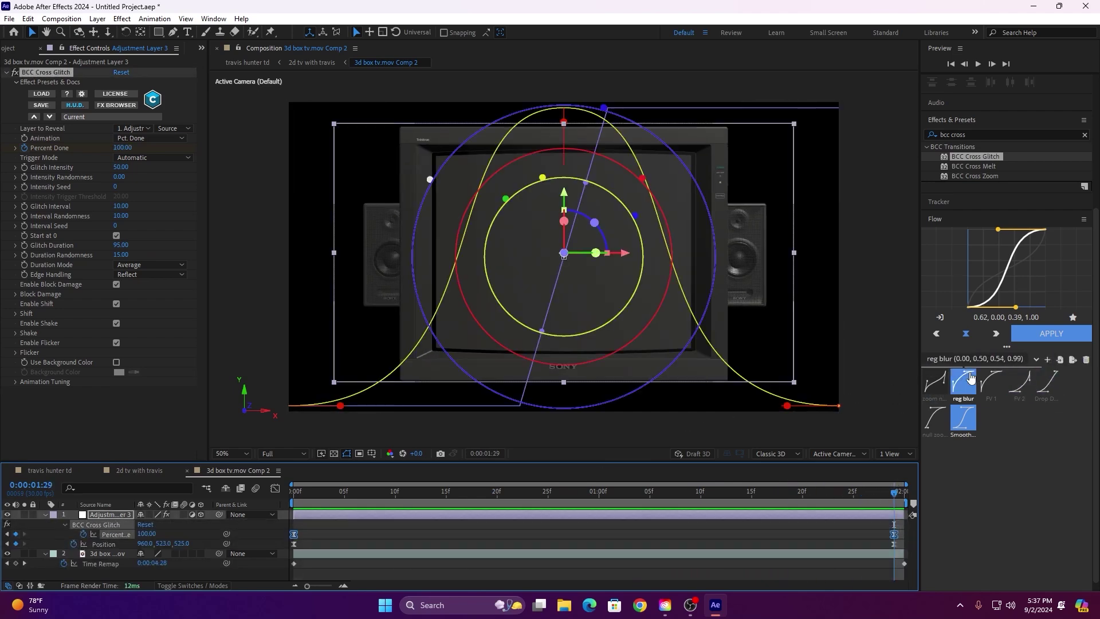
click(935, 381)
key(space)
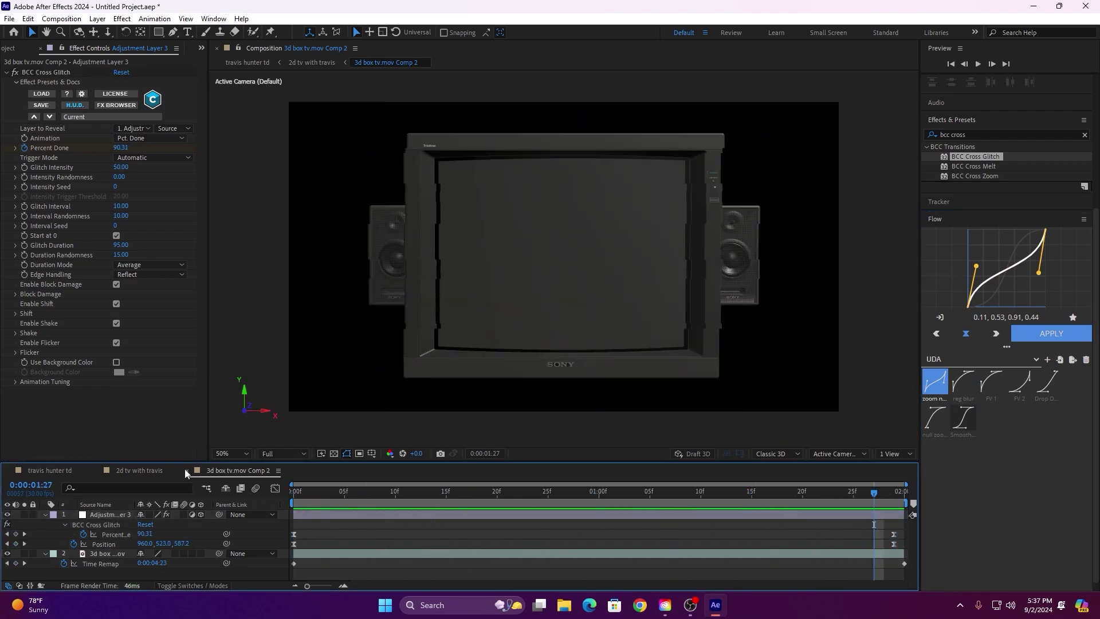
click(187, 471)
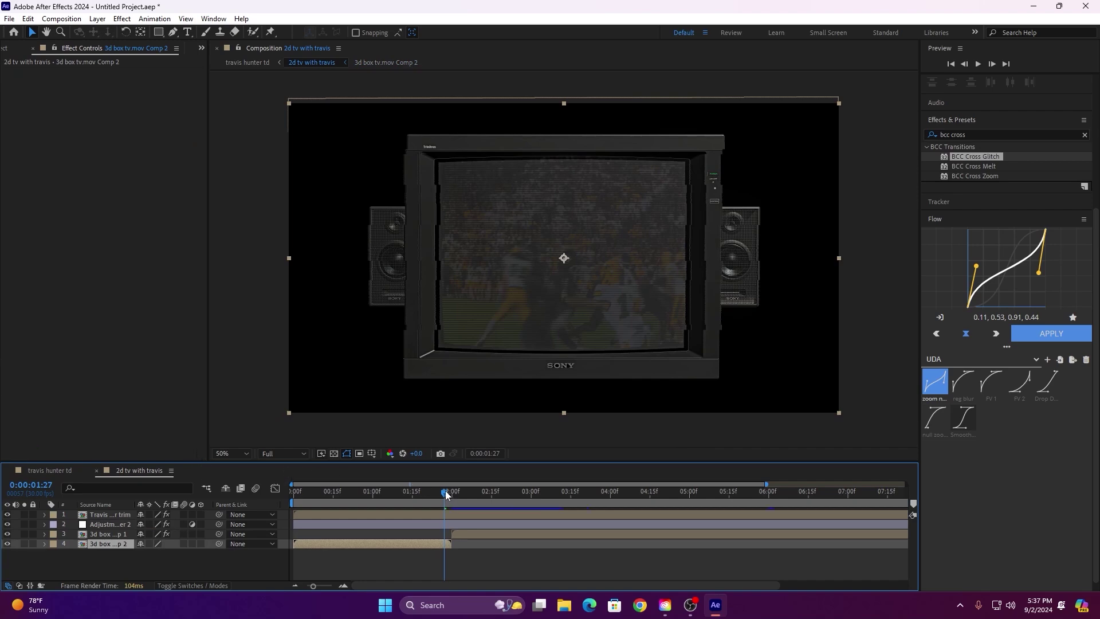
- Close the 2D TV precomp and preview the main comp, stopping at 4:12
drag(446, 495, 294, 492)
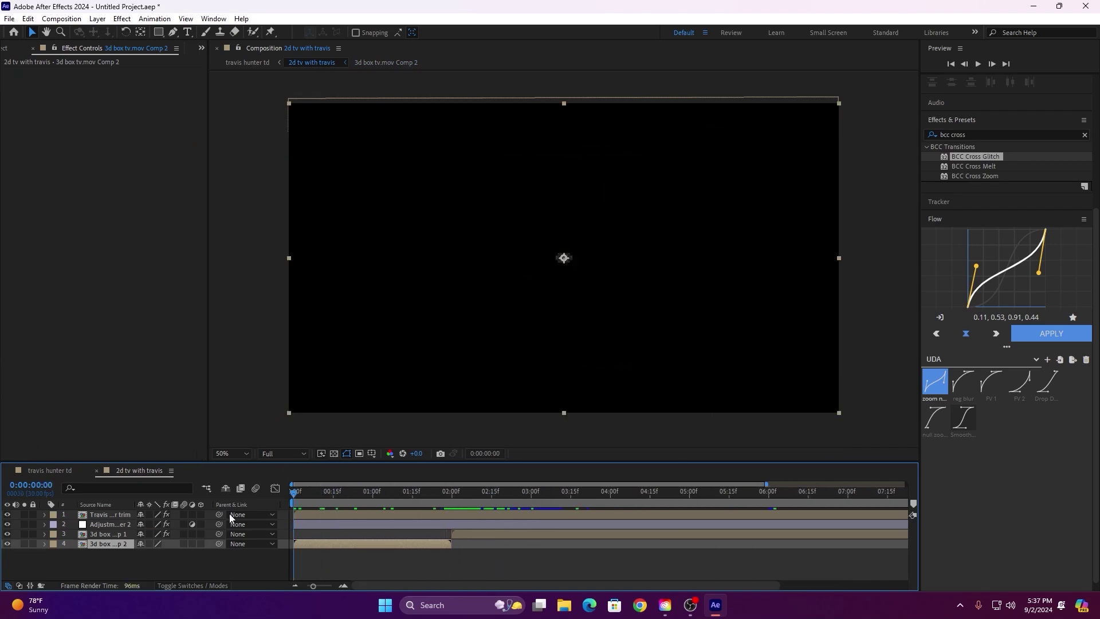
click(97, 471)
mouse_move(306, 504)
mouse_down()
mouse_move(294, 505)
mouse_move(491, 521)
mouse_move(339, 527)
mouse_up()
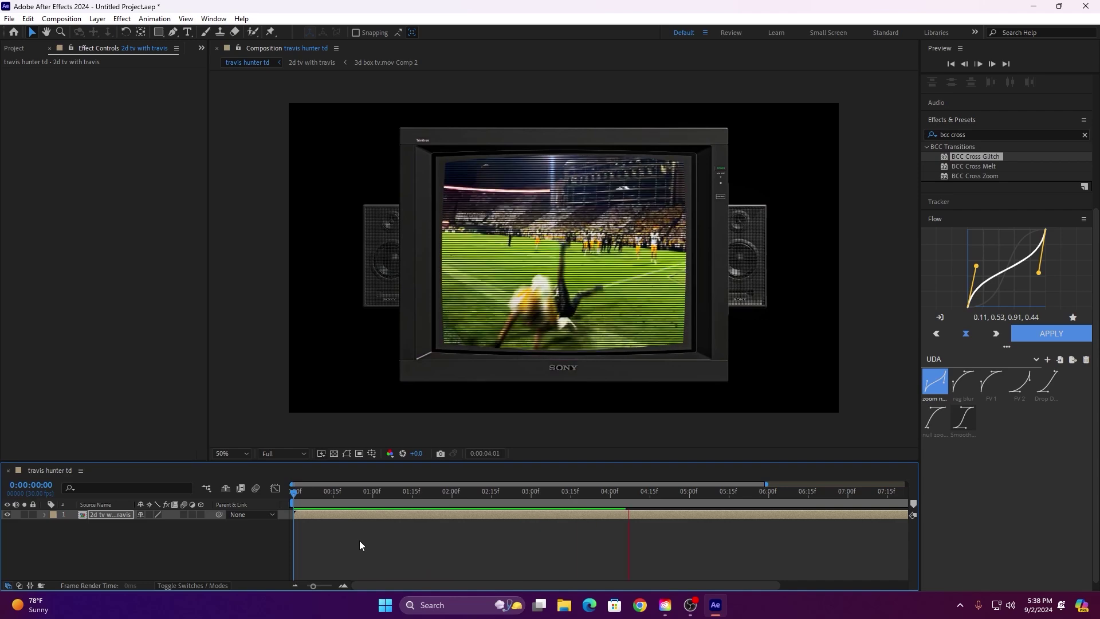
click(462, 516)
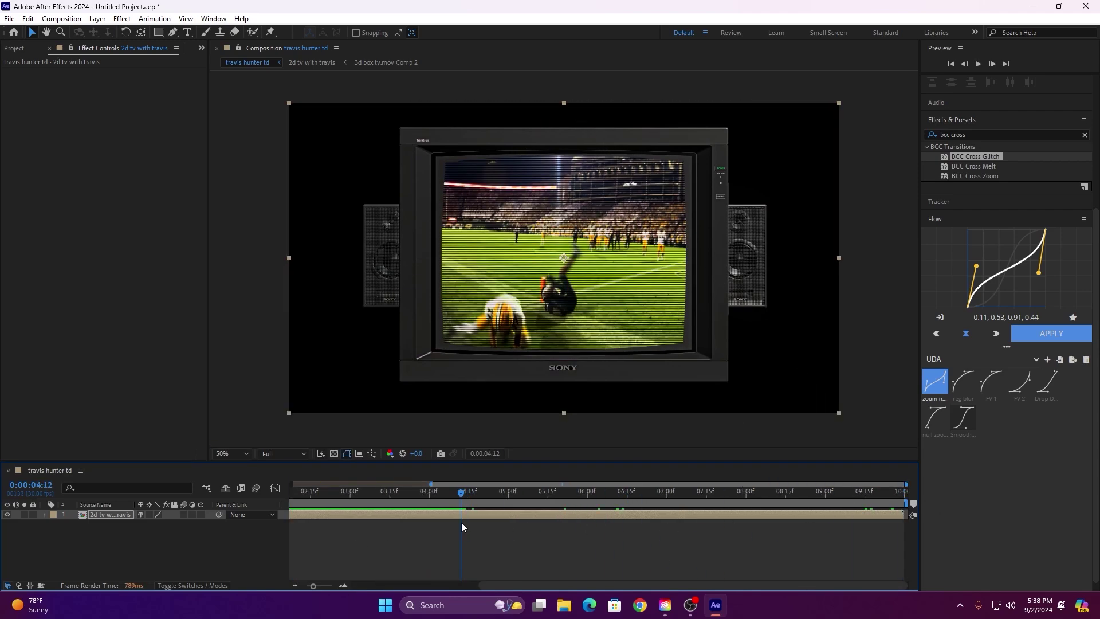
- Set the 2D TV precomp's preview resolution to Quarter, then close it
double_click(445, 516)
click(284, 454)
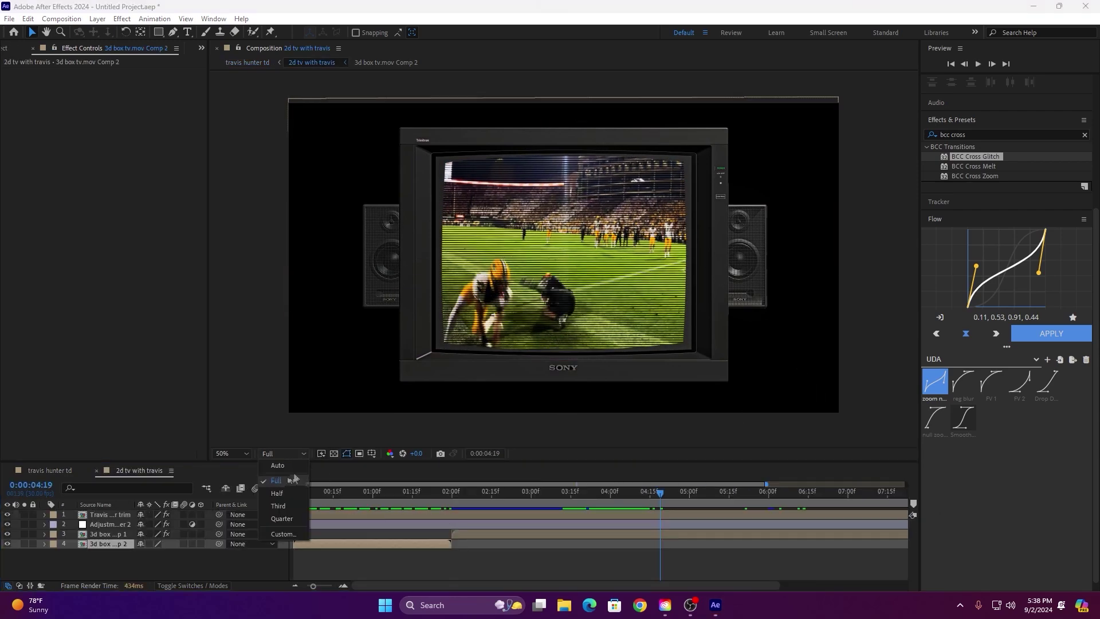
click(282, 519)
key(Home)
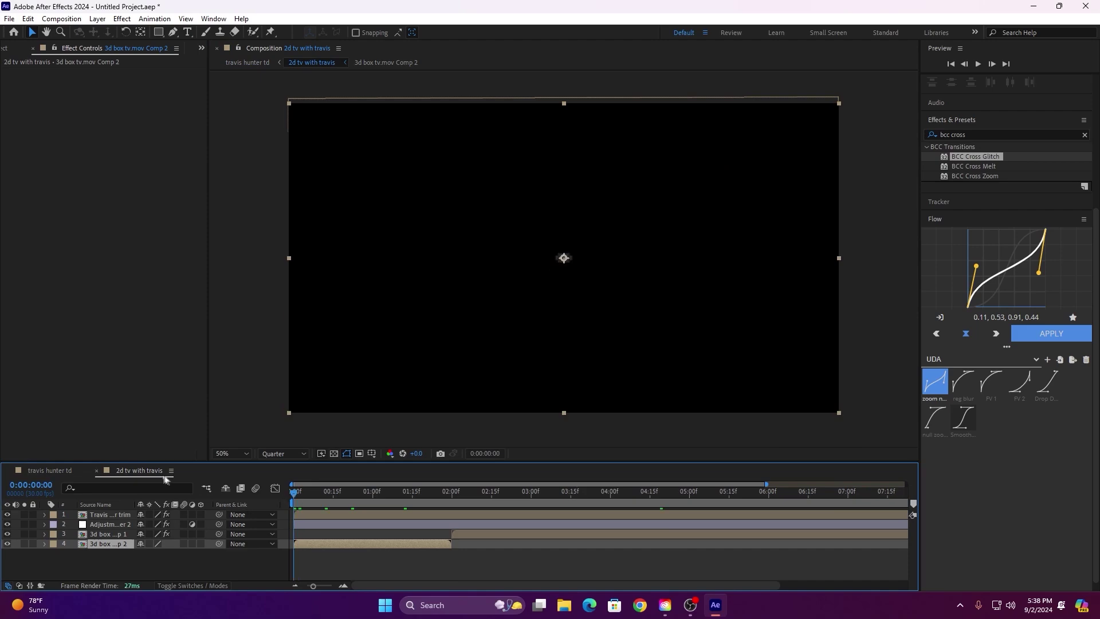
click(96, 470)
- Zoom the timeline out to 0–10s and preview the main comp around the one-second transition
drag(311, 587, 306, 587)
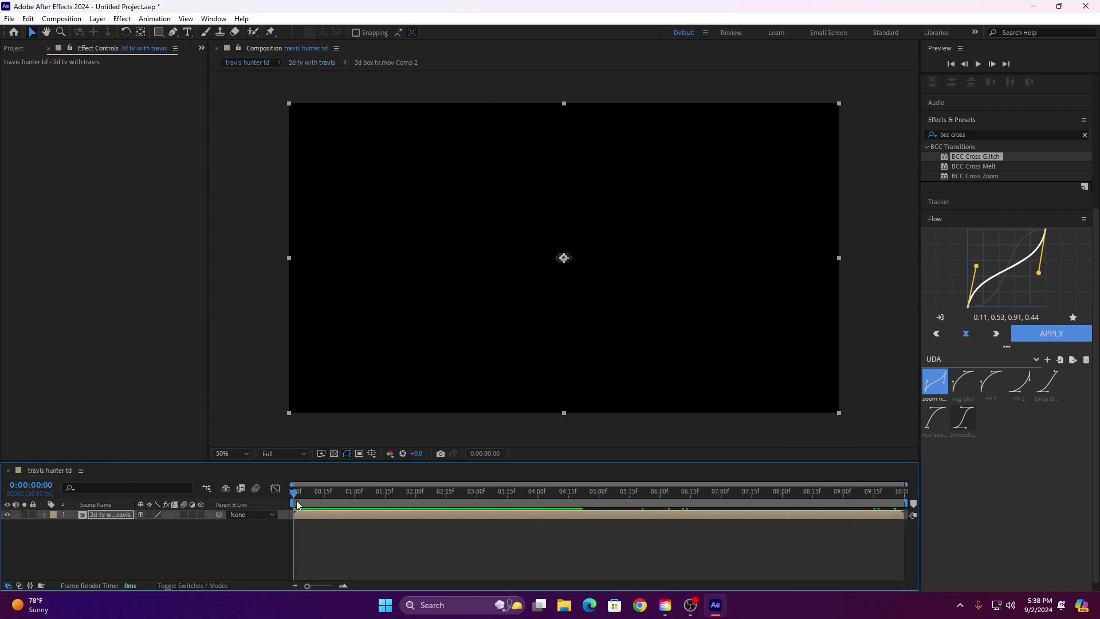
drag(583, 491, 664, 518)
drag(635, 517, 913, 516)
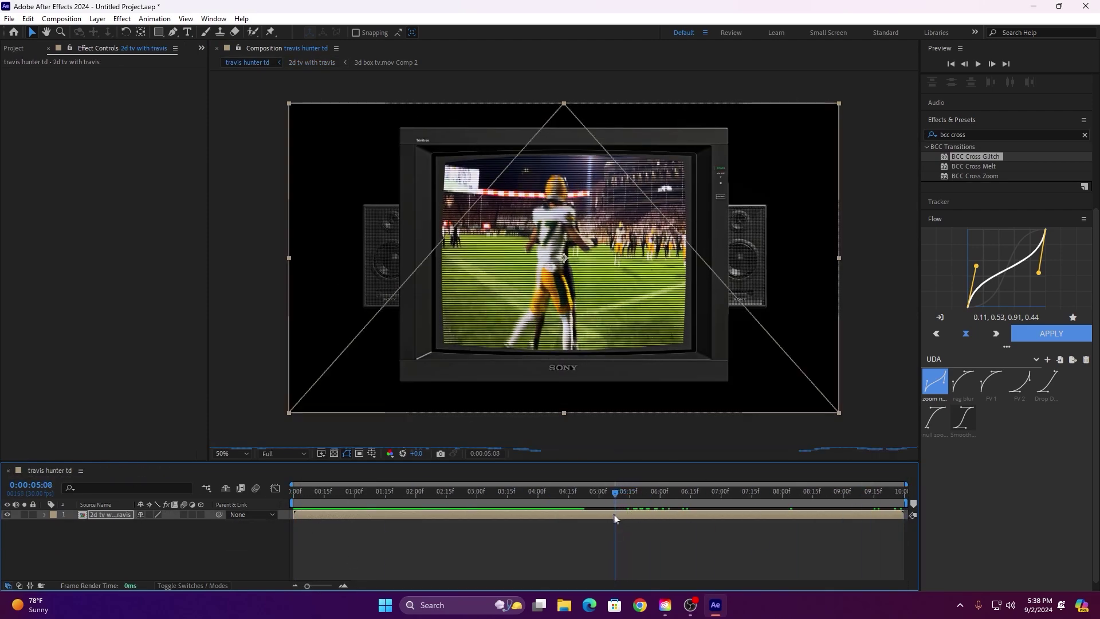
key(space)
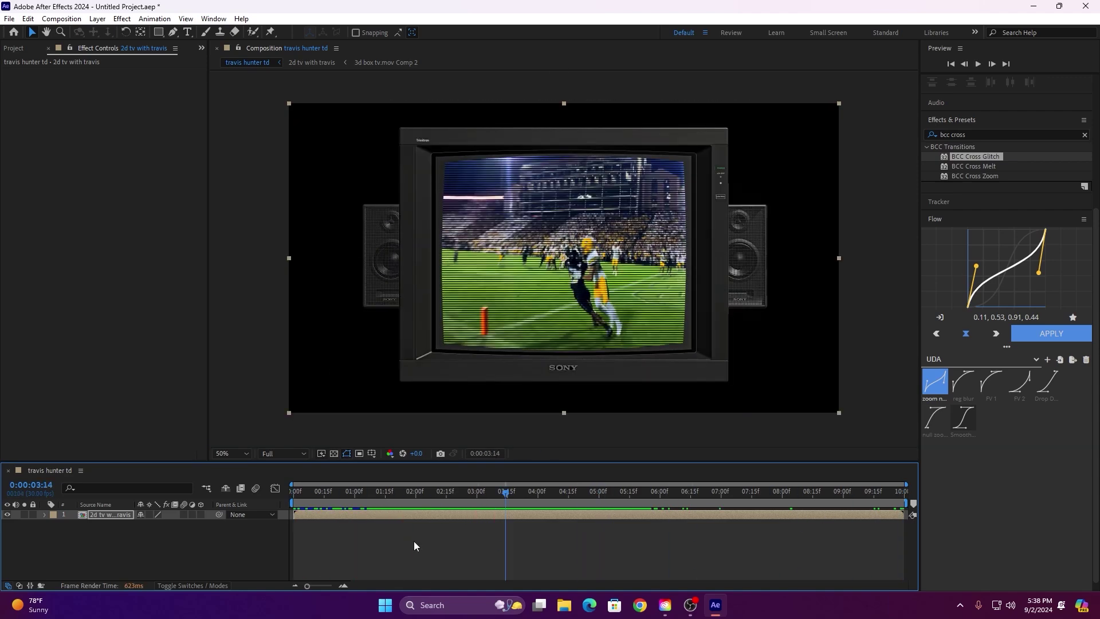
click(394, 494)
mouse_move(393, 494)
mouse_down()
mouse_move(363, 494)
mouse_move(434, 473)
mouse_move(302, 492)
mouse_move(384, 495)
mouse_up()
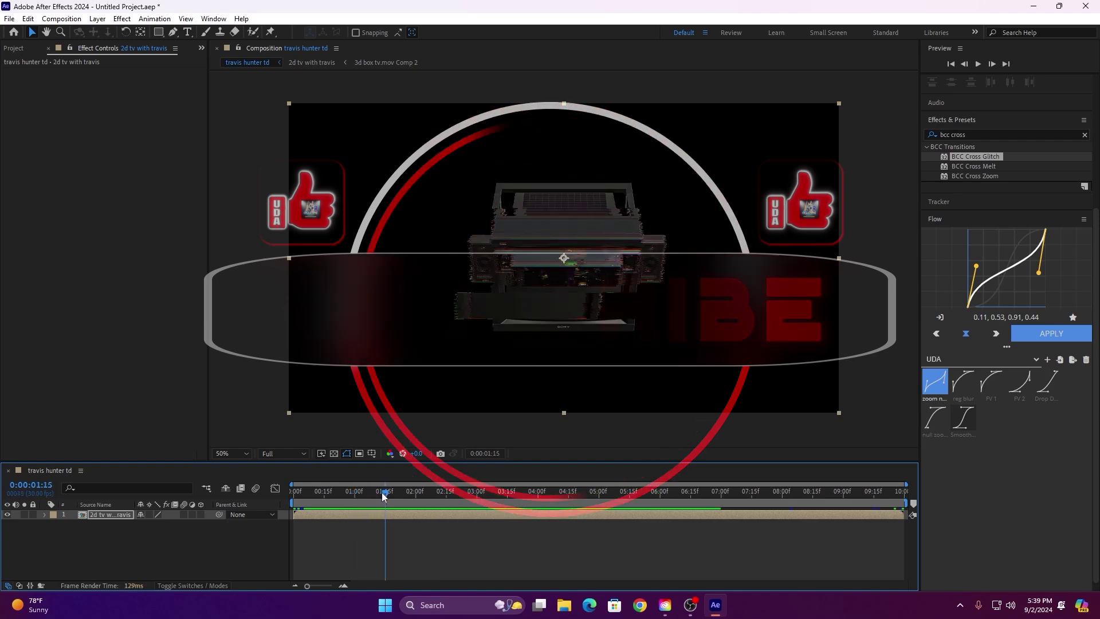
- In the 2D TV precomp, slide both Opacity keyframes later to retime the fade, then close it
double_click(407, 514)
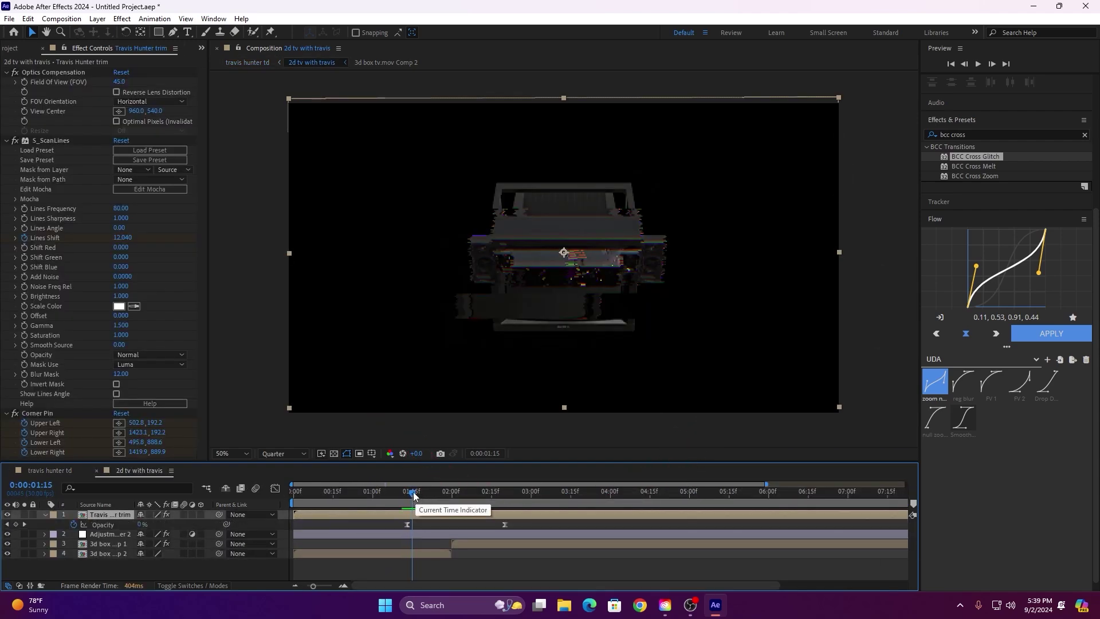
drag(528, 525, 395, 535)
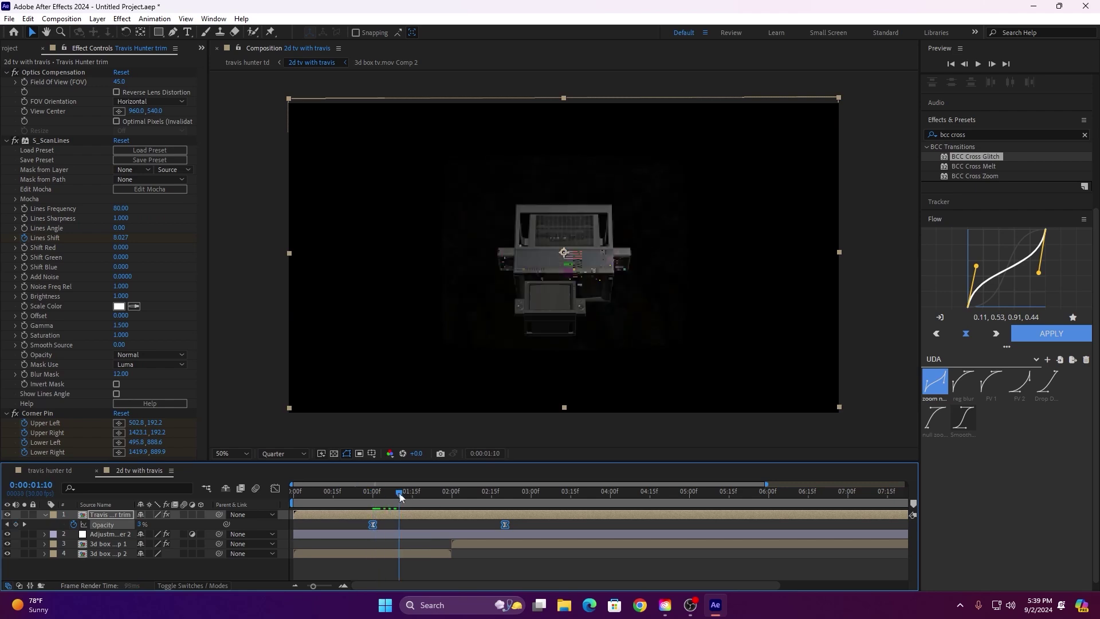
drag(421, 494, 463, 494)
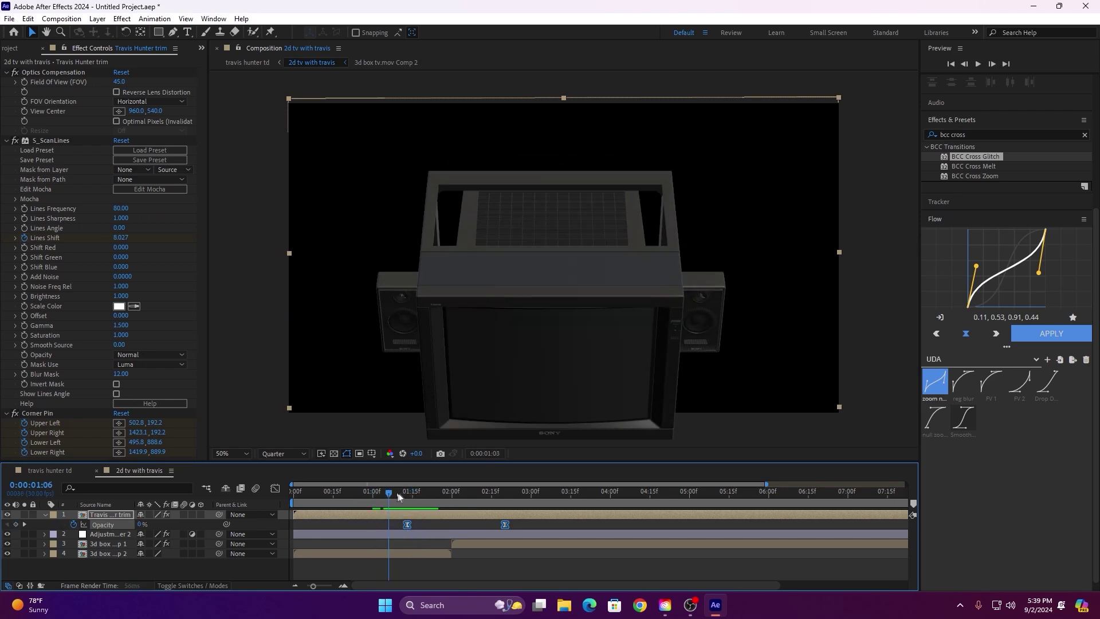
click(96, 470)
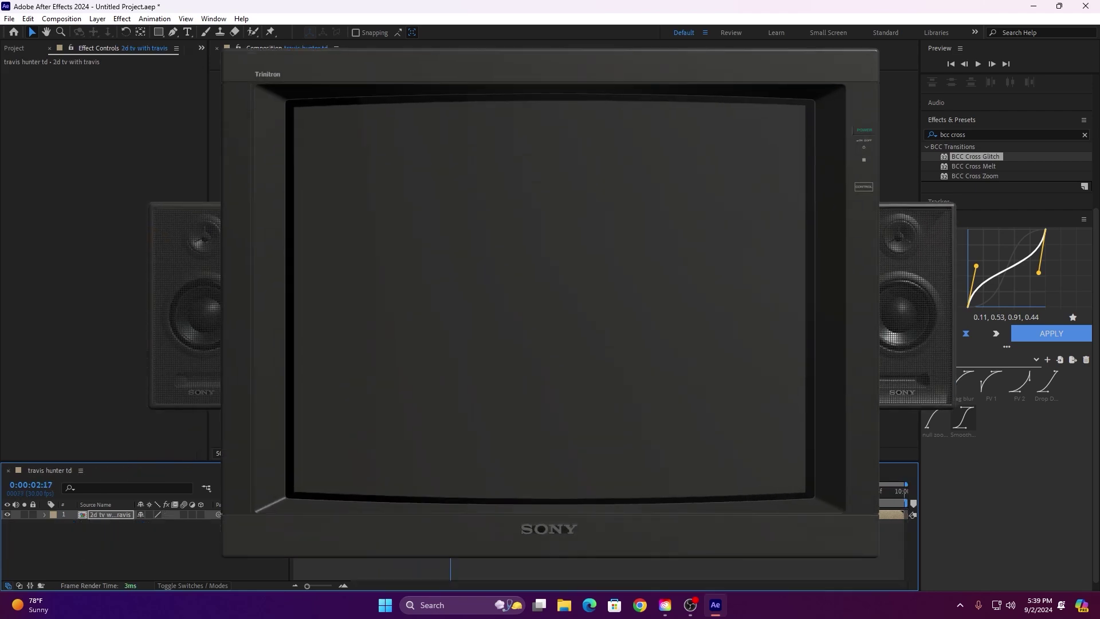